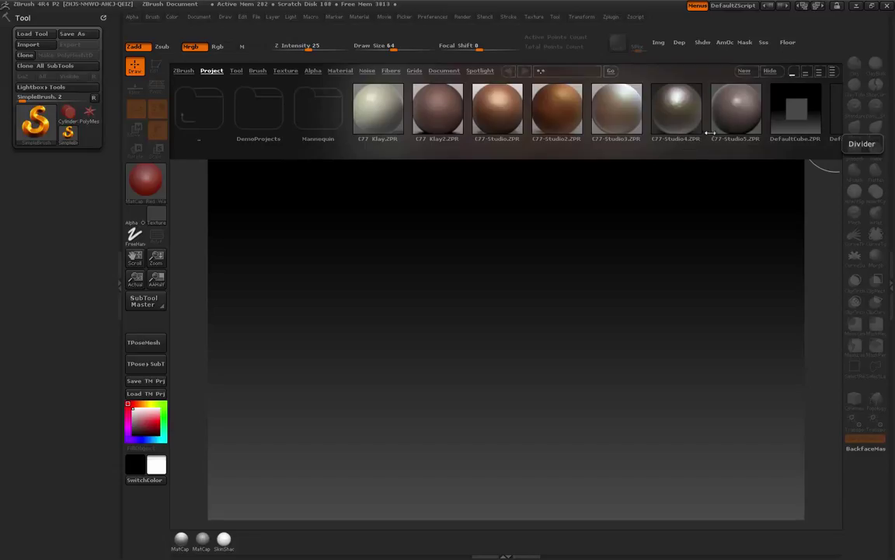
# Load a DynaMesh sphere project from the LightBox project library.
pyautogui.moveTo(709, 133); pyautogui.dragTo(482, 124)
pyautogui.doubleClick(381, 113)
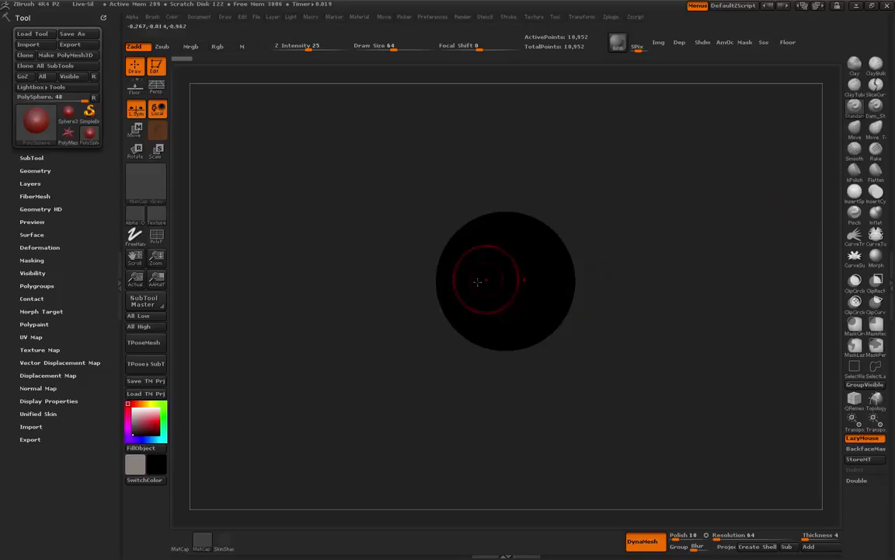
# Stretch the bottom of the sphere downward into a long tapered spike using the Move brush at draw size 92.
pyautogui.moveTo(423, 383)
pyautogui.keyDown('alt'); pyautogui.mouseDown()
pyautogui.moveTo(390, 314)
pyautogui.moveTo(392, 266)
pyautogui.mouseUp(); pyautogui.keyUp('alt')
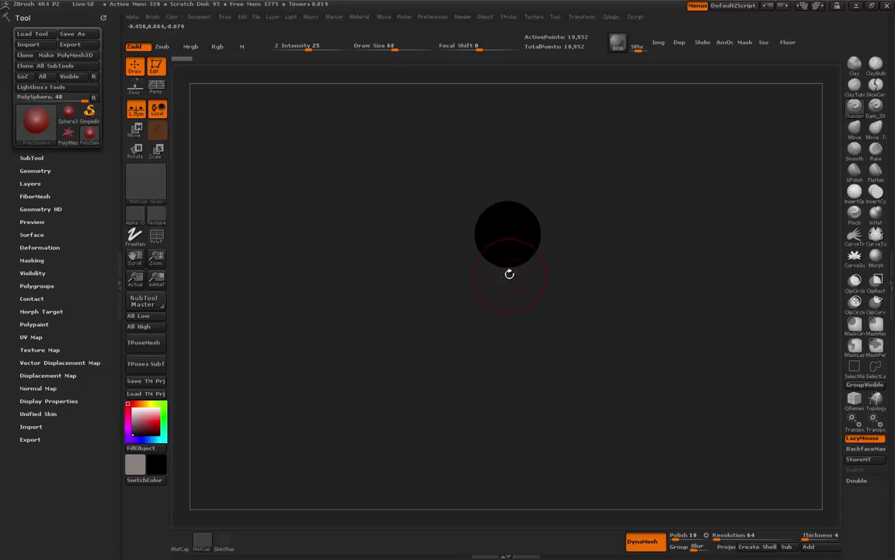
pyautogui.press(']')
pyautogui.press(']')
pyautogui.click(856, 135)
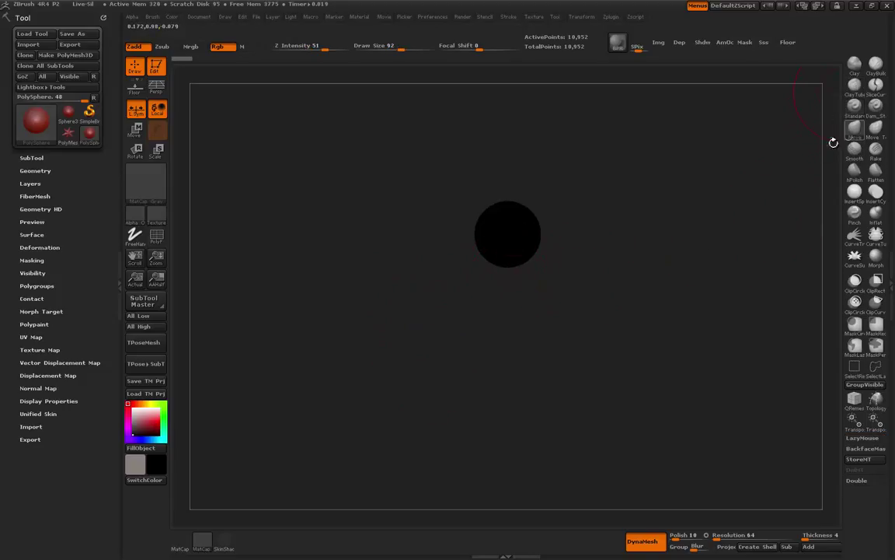
pyautogui.moveTo(490, 269); pyautogui.dragTo(507, 509)
pyautogui.moveTo(466, 444)
pyautogui.keyDown('alt'); pyautogui.mouseDown()
pyautogui.moveTo(419, 384)
pyautogui.moveTo(426, 305)
pyautogui.mouseUp(); pyautogui.keyUp('alt')
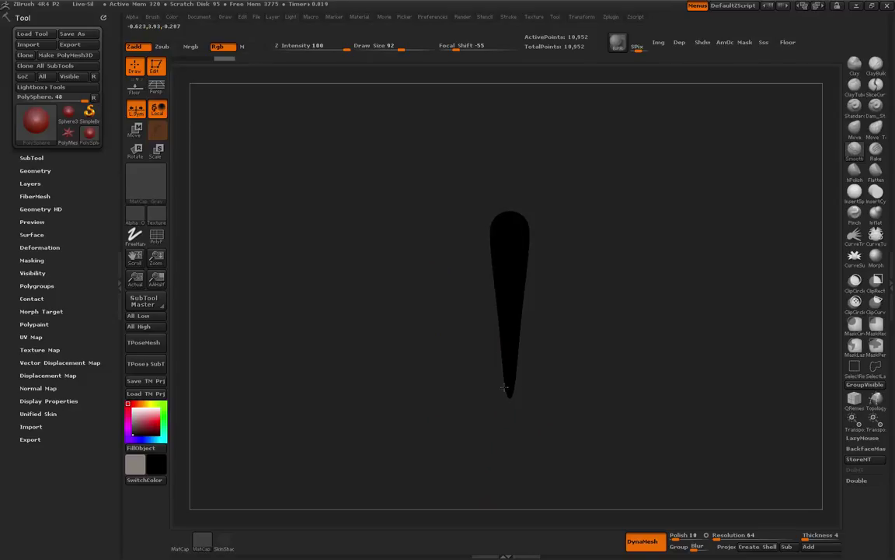
pyautogui.moveTo(433, 312)
pyautogui.keyDown('alt'); pyautogui.mouseDown()
pyautogui.moveTo(417, 344)
pyautogui.moveTo(416, 335)
pyautogui.mouseUp(); pyautogui.keyUp('alt')
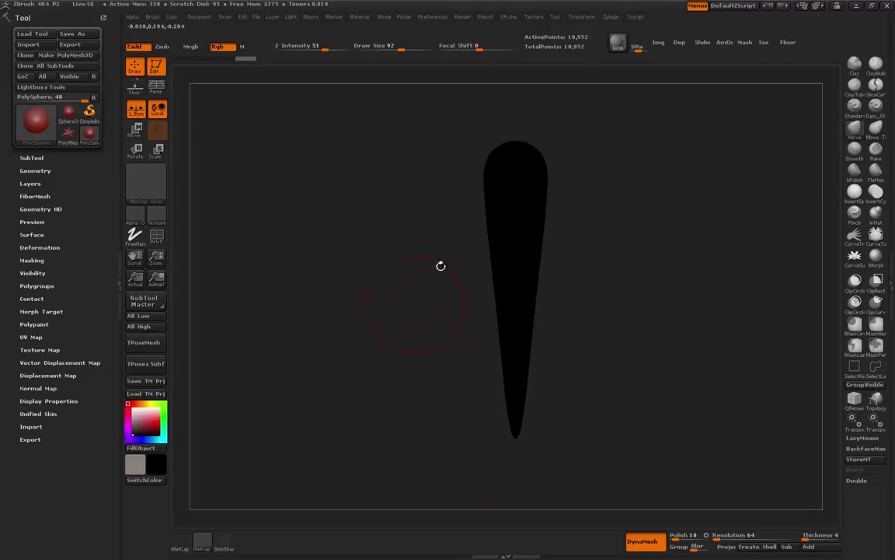
# Push in the upper shoulders of the head with the Move brush at draw size 68 to form a peaked top.
pyautogui.press('[')
pyautogui.press('[')
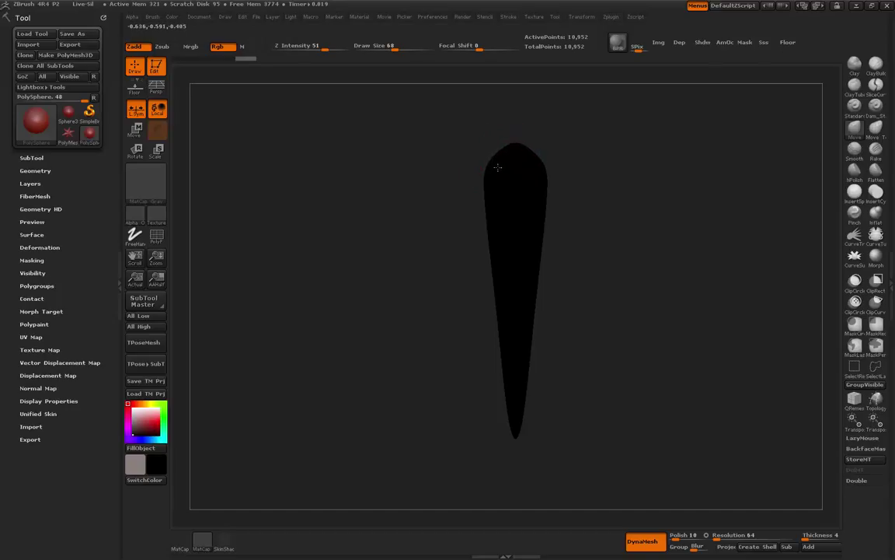
pyautogui.moveTo(492, 156); pyautogui.dragTo(498, 165)
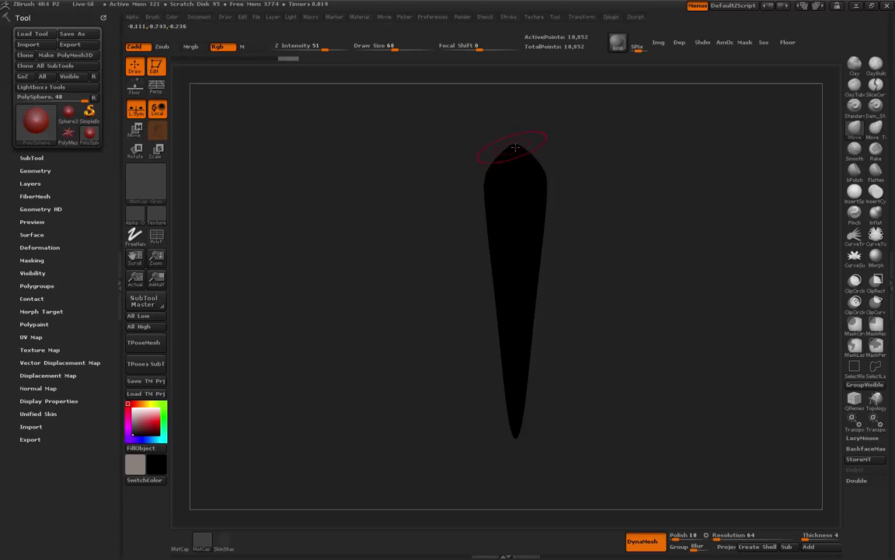
pyautogui.moveTo(357, 231); pyautogui.dragTo(444, 255)
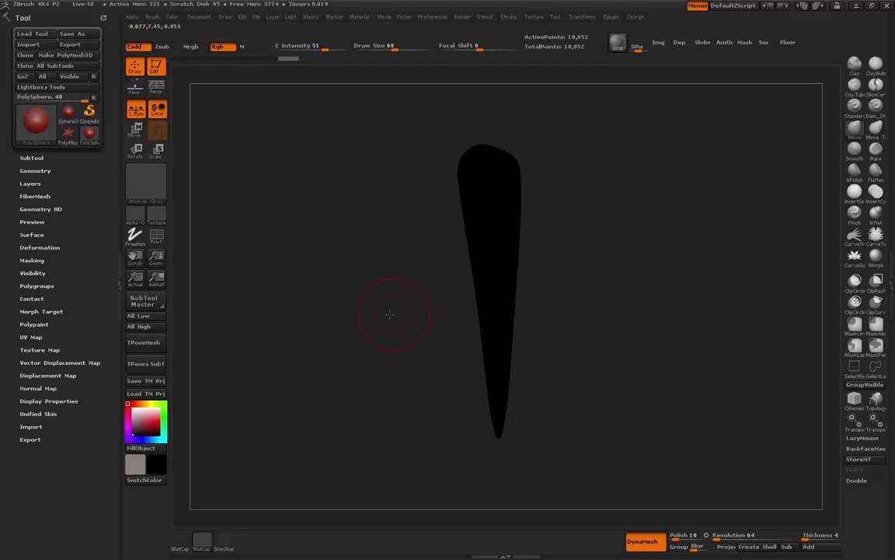
pyautogui.moveTo(389, 314); pyautogui.dragTo(386, 282)
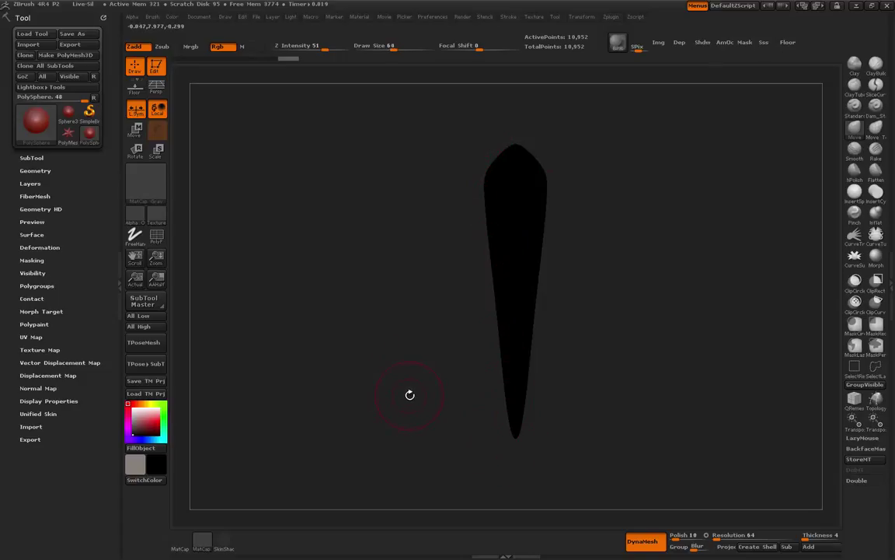
# Raise the top of the head at draw size 140, and pull its back shoulder down into a slant at draw size 128.
pyautogui.moveTo(414, 399)
pyautogui.mouseDown()
pyautogui.moveTo(423, 408)
pyautogui.moveTo(403, 392)
pyautogui.moveTo(417, 370)
pyautogui.mouseUp()
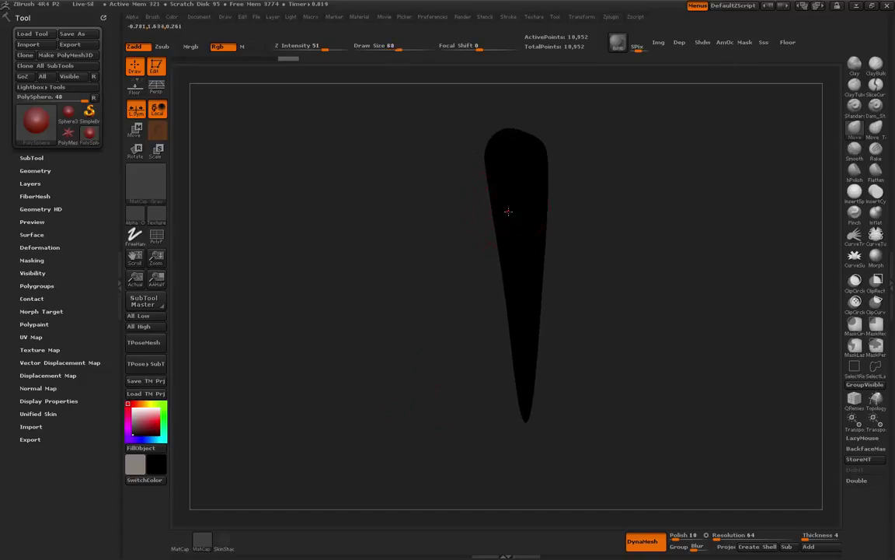
pyautogui.press(']')
pyautogui.press(']')
pyautogui.press(']')
pyautogui.press(']')
pyautogui.press(']')
pyautogui.press(']')
pyautogui.press(']')
pyautogui.press(']')
pyautogui.press(']')
pyautogui.press(']')
pyautogui.moveTo(431, 314)
pyautogui.keyDown('alt'); pyautogui.mouseDown()
pyautogui.moveTo(438, 336)
pyautogui.moveTo(424, 316)
pyautogui.moveTo(429, 308)
pyautogui.mouseUp(); pyautogui.keyUp('alt')
pyautogui.moveTo(530, 143); pyautogui.dragTo(530, 125)
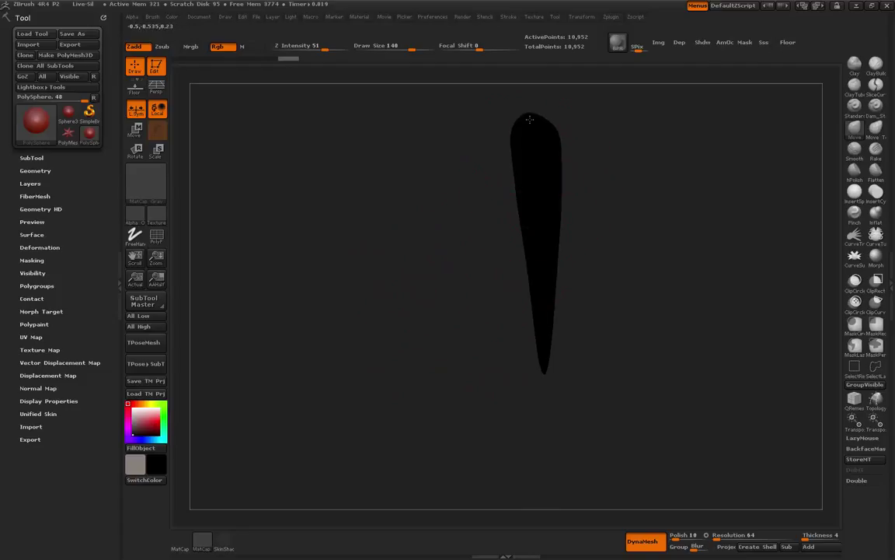
pyautogui.press('[')
pyautogui.moveTo(559, 158); pyautogui.dragTo(556, 189)
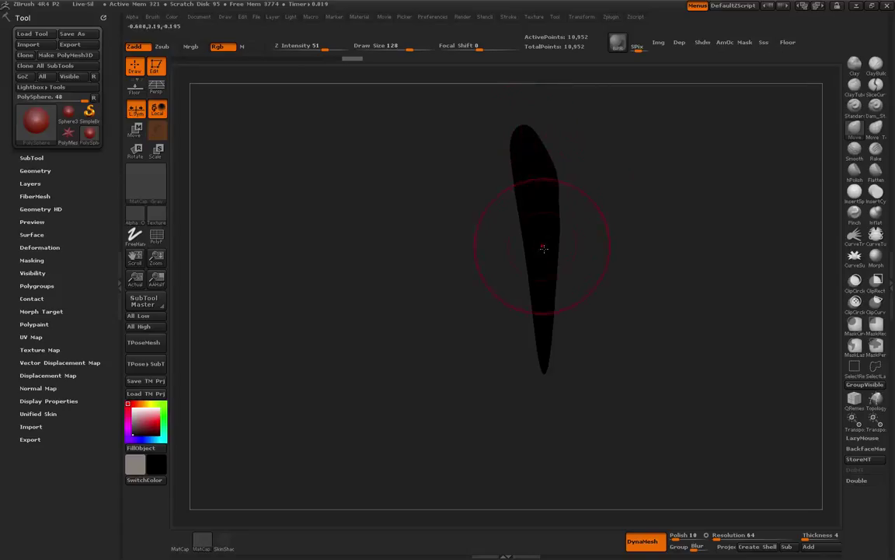
# Bend the body into a gentle S-curve in side view and lengthen the tail downward, using draw size 172 for the tail.
pyautogui.moveTo(523, 234); pyautogui.dragTo(525, 210)
pyautogui.press(']')
pyautogui.press(']')
pyautogui.press(']')
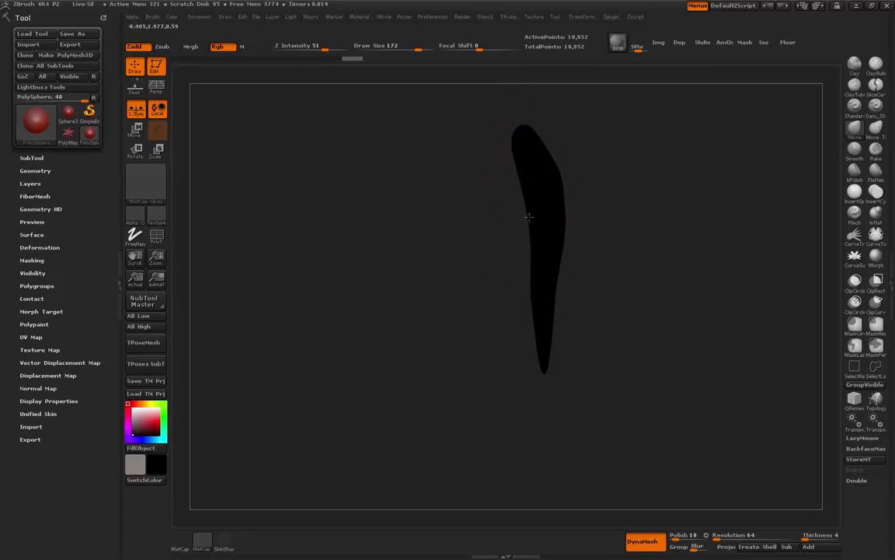
pyautogui.moveTo(540, 300); pyautogui.dragTo(526, 446)
pyautogui.moveTo(533, 316); pyautogui.dragTo(527, 318)
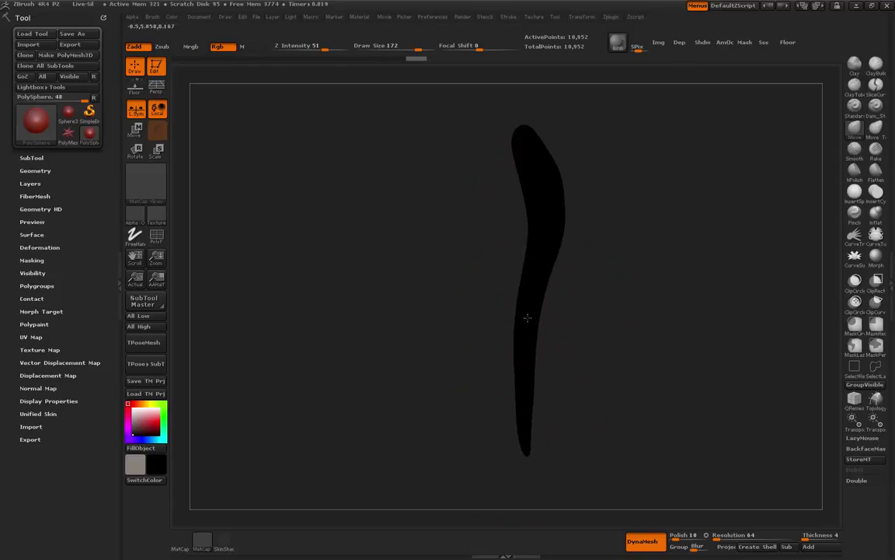
pyautogui.moveTo(528, 366)
pyautogui.mouseDown()
pyautogui.moveTo(528, 449)
pyautogui.moveTo(560, 222)
pyautogui.mouseUp()
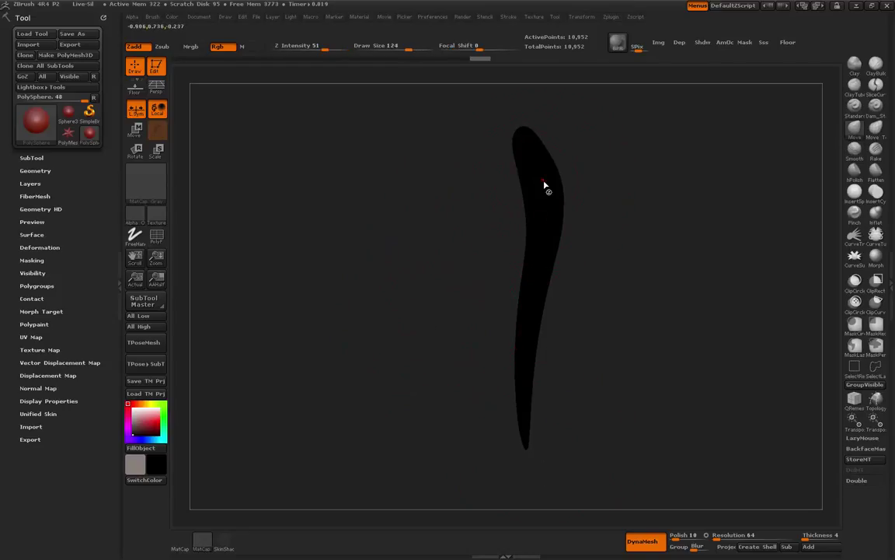
# Widen both sides of the head symmetrically in front view using the Move brush at draw size 76.
pyautogui.press('[')
pyautogui.press('[')
pyautogui.press('[')
pyautogui.press('[')
pyautogui.press('[')
pyautogui.press('[')
pyautogui.press('[')
pyautogui.press('[')
pyautogui.moveTo(511, 450); pyautogui.dragTo(407, 369)
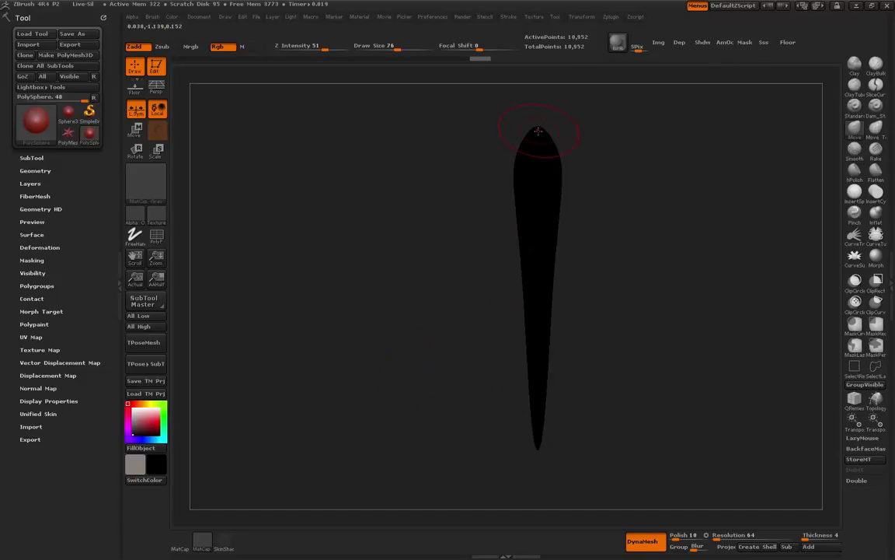
pyautogui.moveTo(610, 151)
pyautogui.mouseDown()
pyautogui.moveTo(416, 188)
pyautogui.moveTo(426, 189)
pyautogui.mouseUp()
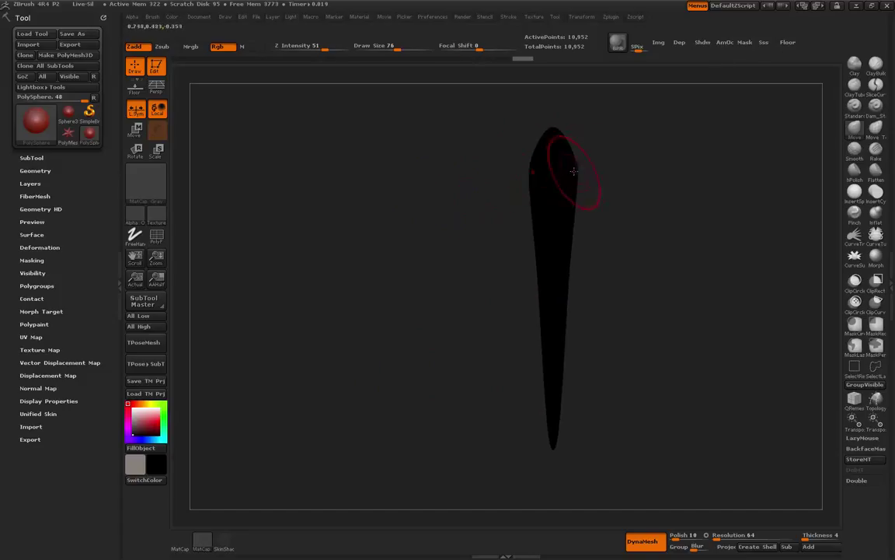
pyautogui.moveTo(574, 171)
pyautogui.mouseDown()
pyautogui.moveTo(583, 168)
pyautogui.moveTo(578, 155)
pyautogui.mouseUp()
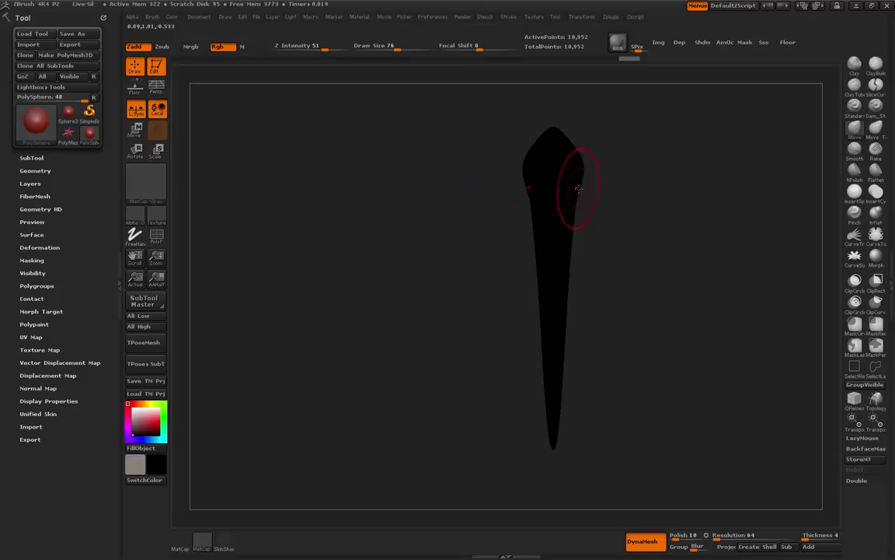
pyautogui.moveTo(577, 191)
pyautogui.mouseDown()
pyautogui.moveTo(580, 205)
pyautogui.moveTo(556, 133)
pyautogui.moveTo(570, 162)
pyautogui.mouseUp()
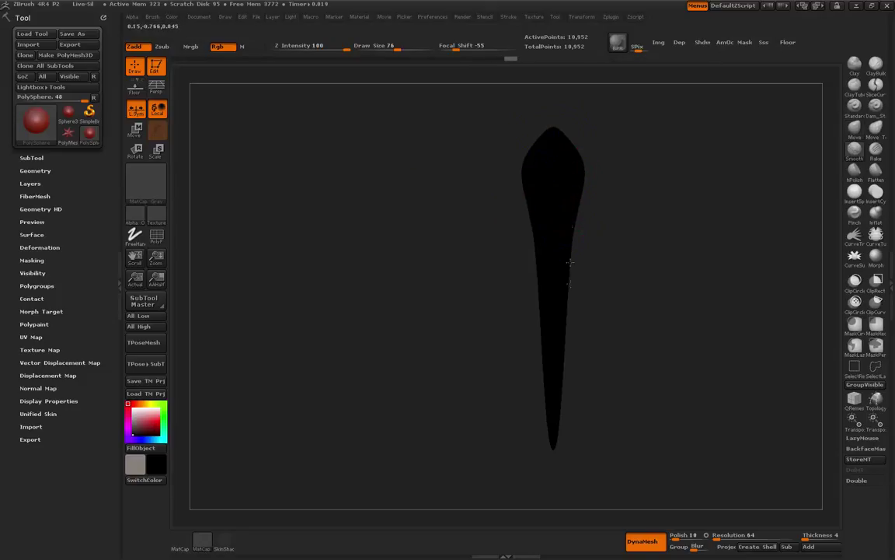
# Smooth and refine the sides where the head narrows into the tail.
pyautogui.keyDown('shift'); pyautogui.moveTo(570, 263); pyautogui.dragTo(567, 291); pyautogui.keyUp('shift')
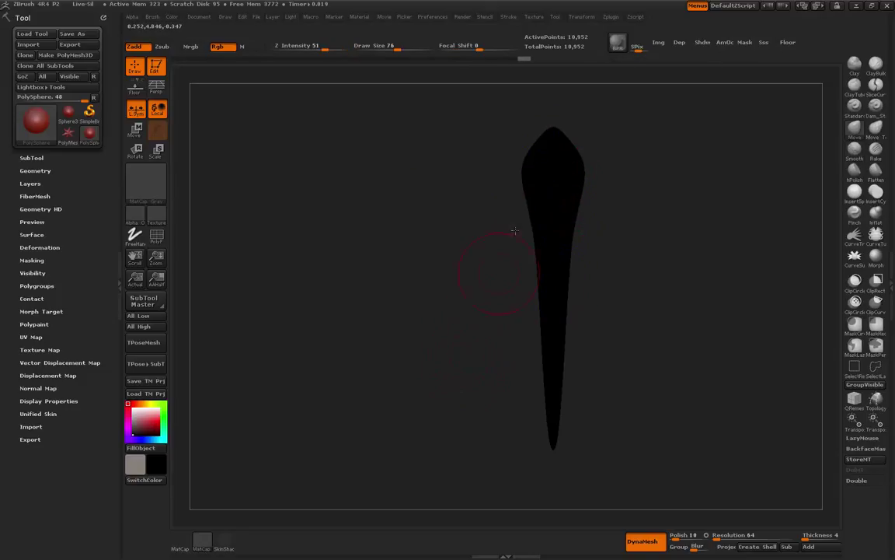
pyautogui.moveTo(532, 212); pyautogui.dragTo(534, 252)
pyautogui.hotkey('ctrl', 'shift', 'z')
# Smooth the middle and lower tail in side view using draw size 116.
pyautogui.moveTo(473, 308); pyautogui.dragTo(450, 129)
pyautogui.moveTo(449, 202)
pyautogui.keyDown('alt'); pyautogui.mouseDown()
pyautogui.moveTo(416, 394)
pyautogui.moveTo(381, 346)
pyautogui.moveTo(435, 231)
pyautogui.mouseUp(); pyautogui.keyUp('alt')
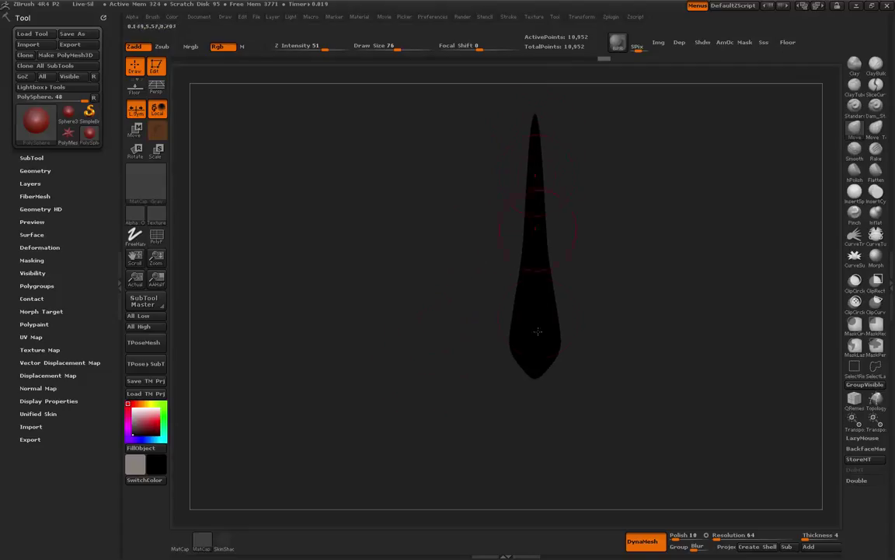
pyautogui.moveTo(426, 397)
pyautogui.mouseDown()
pyautogui.moveTo(430, 150)
pyautogui.moveTo(439, 259)
pyautogui.mouseUp()
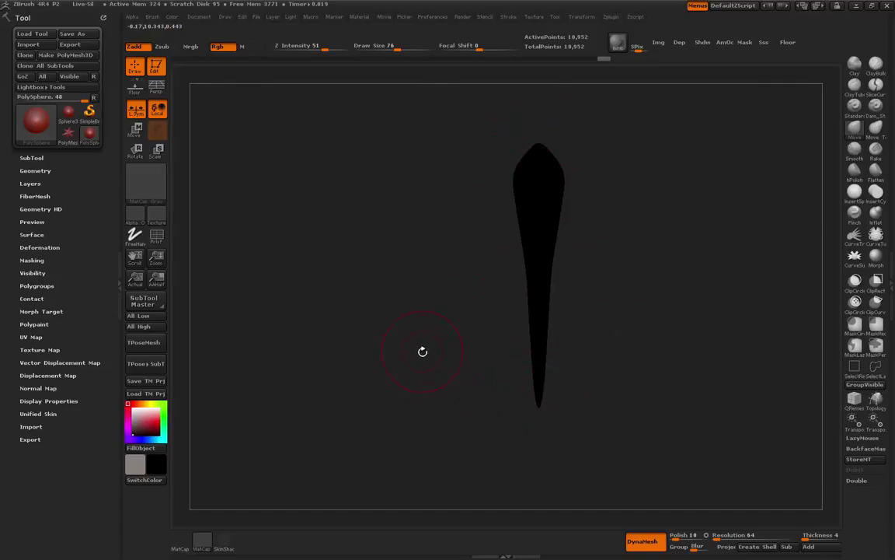
pyautogui.moveTo(419, 362)
pyautogui.mouseDown()
pyautogui.moveTo(448, 360)
pyautogui.moveTo(415, 337)
pyautogui.mouseUp()
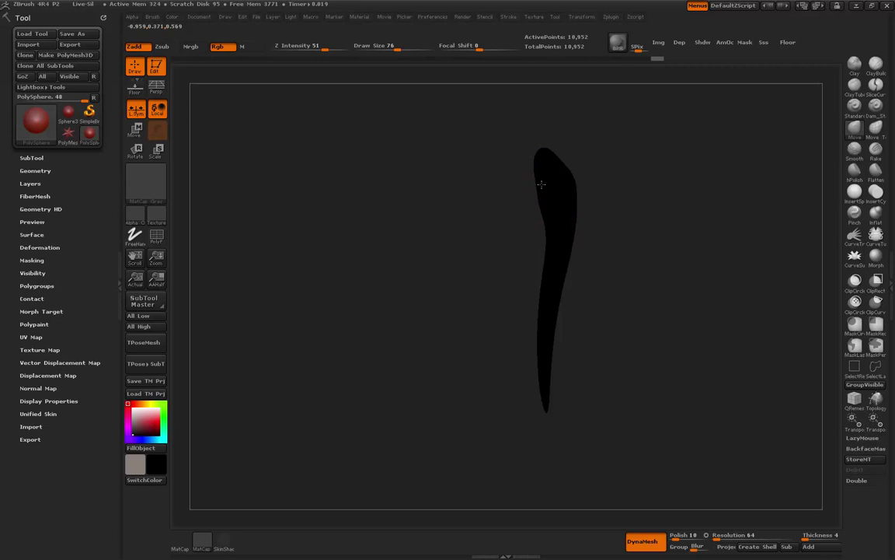
pyautogui.press('shift')
pyautogui.press('shift')
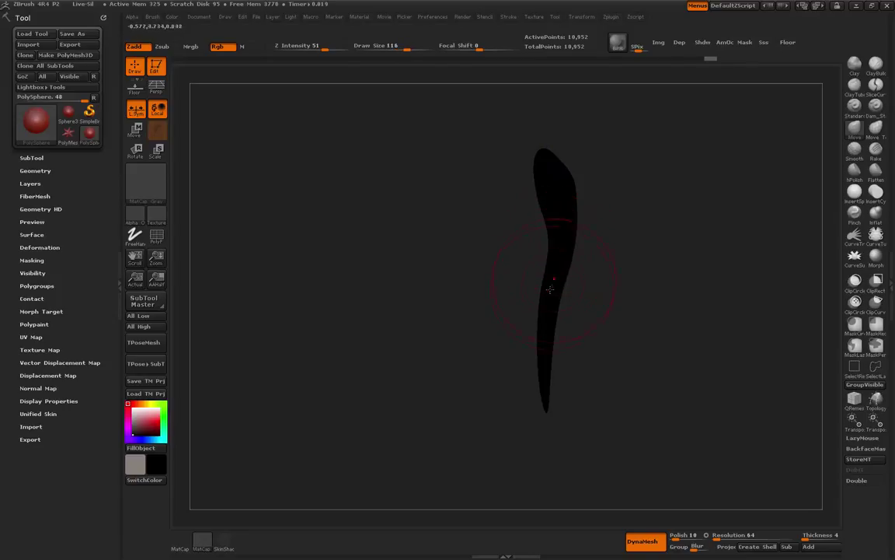
pyautogui.press('shift')
pyautogui.moveTo(549, 308)
pyautogui.keyDown('shift'); pyautogui.mouseDown()
pyautogui.moveTo(547, 402)
pyautogui.moveTo(560, 288)
pyautogui.mouseUp(); pyautogui.keyUp('shift')
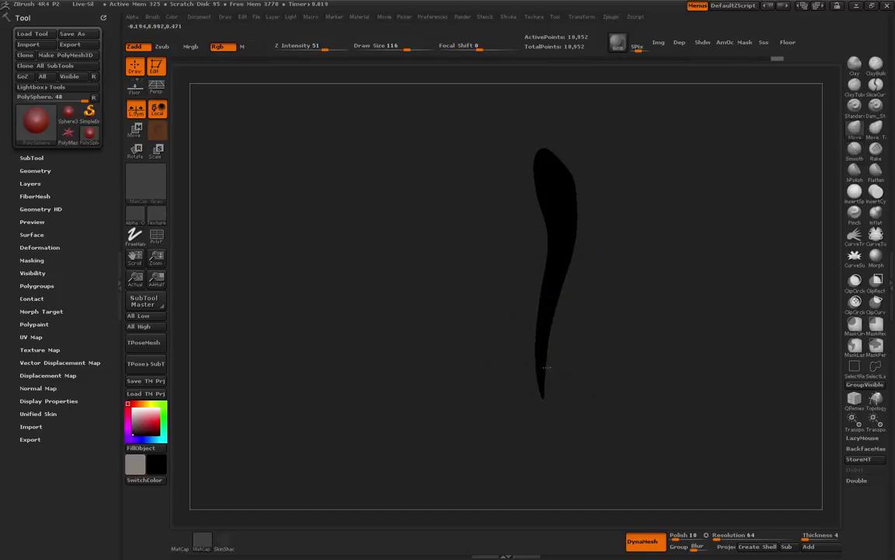
# Lengthen the tail and sweep it into a deep, smoothed S-curve with a hooked tip using the Move brush at draw size 240.
pyautogui.press(']')
pyautogui.press(']')
pyautogui.press(']')
pyautogui.moveTo(540, 363); pyautogui.dragTo(539, 390)
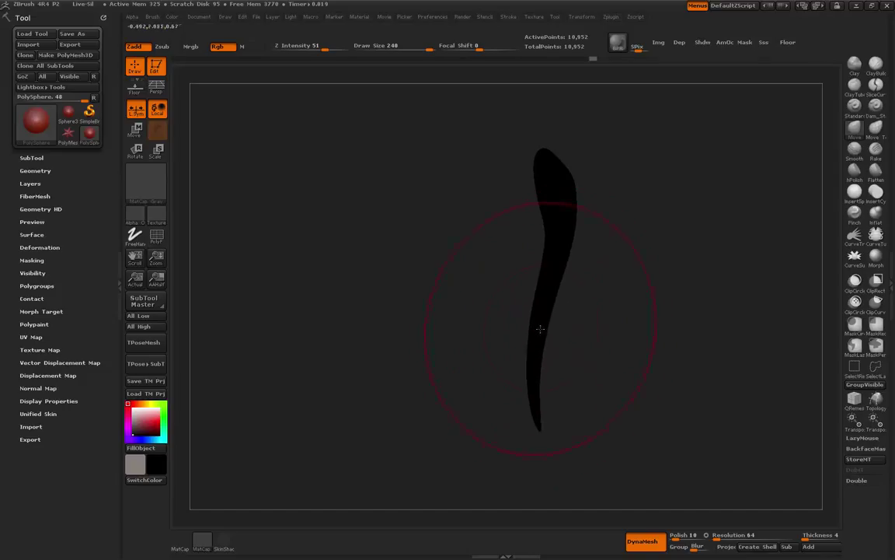
pyautogui.moveTo(551, 291); pyautogui.dragTo(541, 298)
pyautogui.moveTo(536, 374)
pyautogui.mouseDown()
pyautogui.moveTo(526, 403)
pyautogui.moveTo(479, 400)
pyautogui.mouseUp()
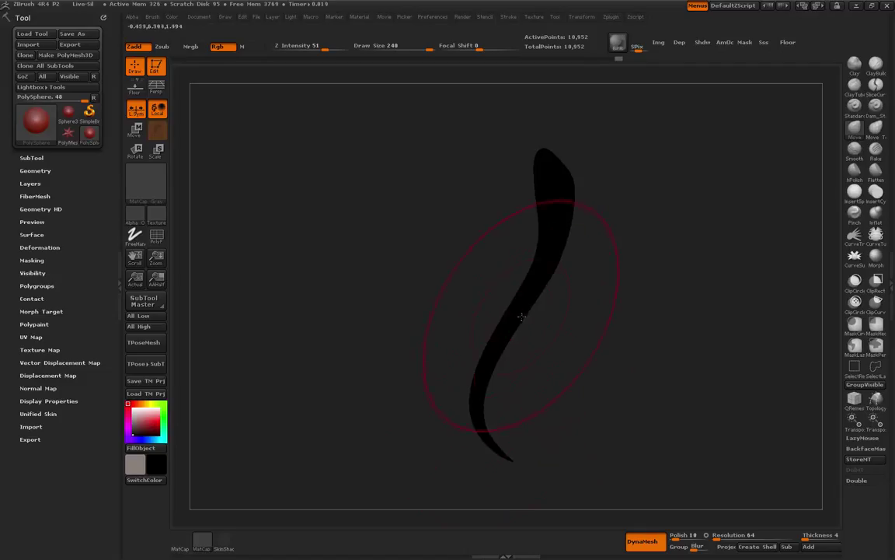
pyautogui.moveTo(510, 315); pyautogui.dragTo(496, 321)
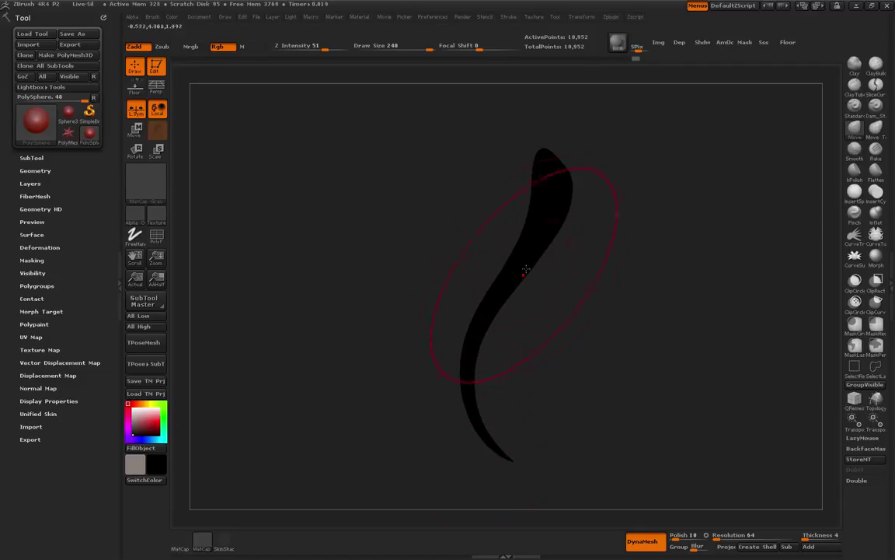
pyautogui.press('shift')
pyautogui.moveTo(478, 342)
pyautogui.keyDown('shift'); pyautogui.mouseDown()
pyautogui.moveTo(480, 421)
pyautogui.moveTo(476, 349)
pyautogui.mouseUp(); pyautogui.keyUp('shift')
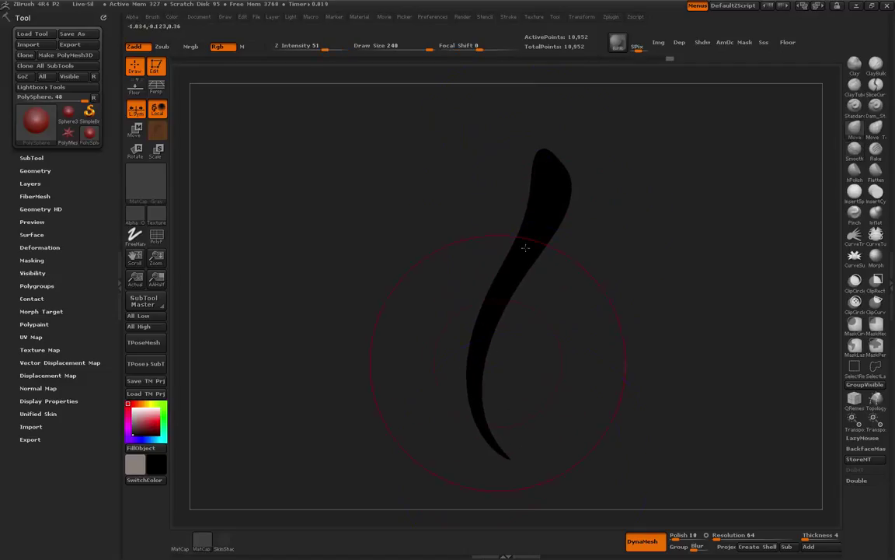
# Raise the tip of the head and refine its front and back contours at draw size 156, smoothing down into the neck.
pyautogui.press('[')
pyautogui.press('[')
pyautogui.press('[')
pyautogui.press('[')
pyautogui.press('[')
pyautogui.press('[')
pyautogui.press('[')
pyautogui.press('[')
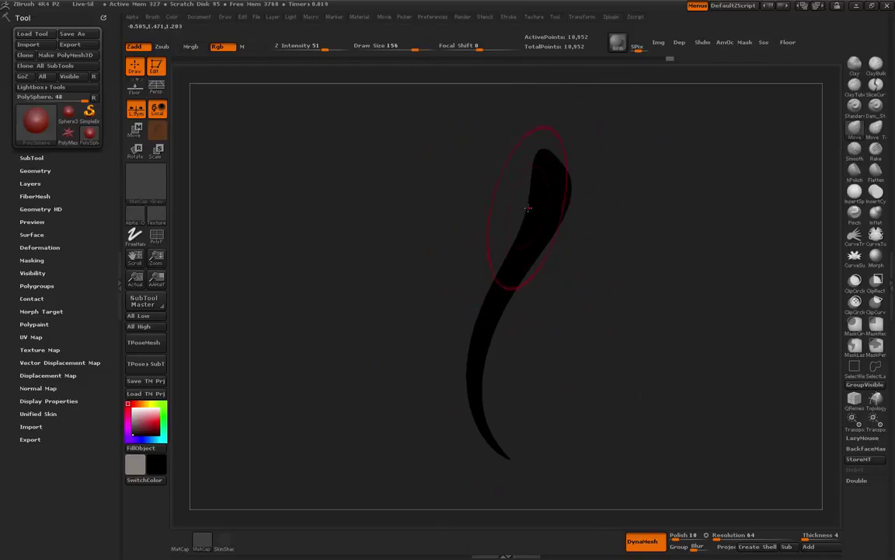
pyautogui.moveTo(528, 209); pyautogui.dragTo(534, 206)
pyautogui.moveTo(545, 160); pyautogui.dragTo(542, 142)
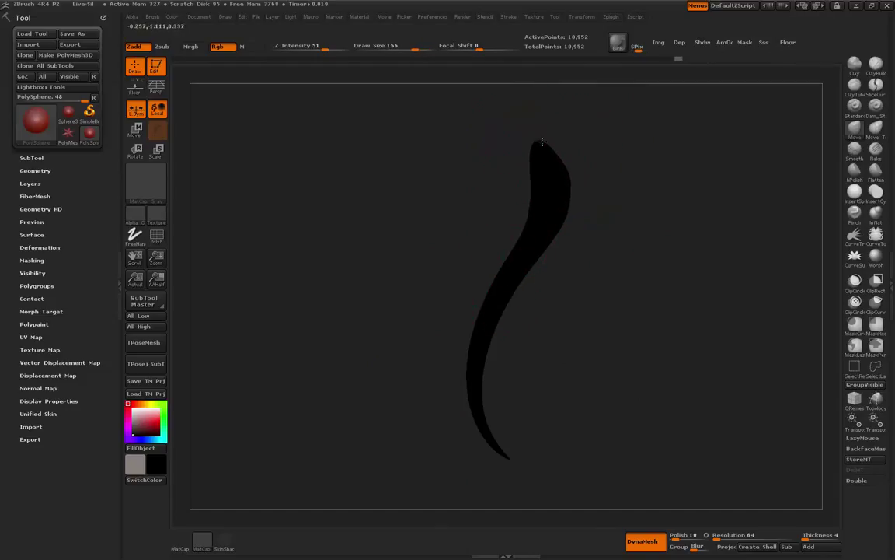
pyautogui.moveTo(559, 184); pyautogui.dragTo(562, 185)
pyautogui.moveTo(542, 145)
pyautogui.keyDown('shift'); pyautogui.mouseDown()
pyautogui.moveTo(557, 189)
pyautogui.moveTo(537, 246)
pyautogui.mouseUp(); pyautogui.keyUp('shift')
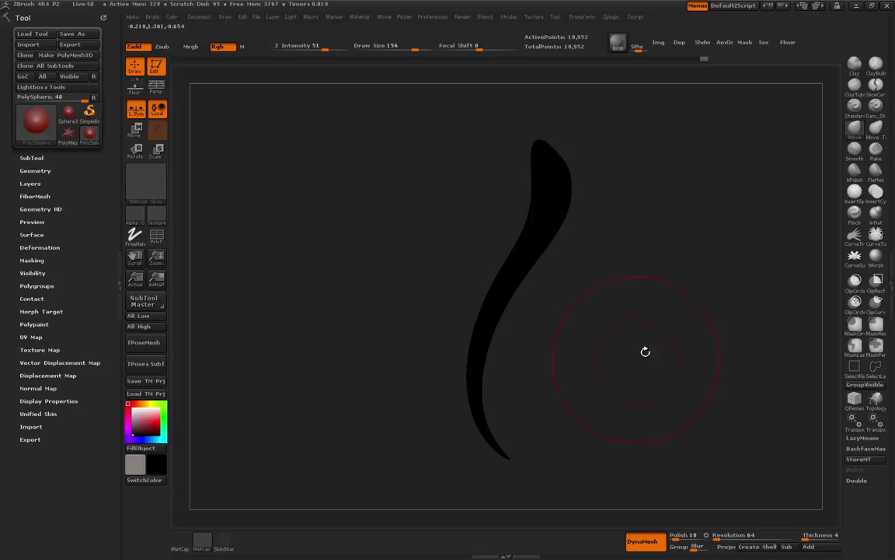
# Examine the shape's silhouette from both sides, checking the contours of the head.
pyautogui.moveTo(644, 352)
pyautogui.mouseDown()
pyautogui.moveTo(591, 354)
pyautogui.moveTo(614, 356)
pyautogui.mouseUp()
pyautogui.moveTo(430, 326); pyautogui.dragTo(402, 325)
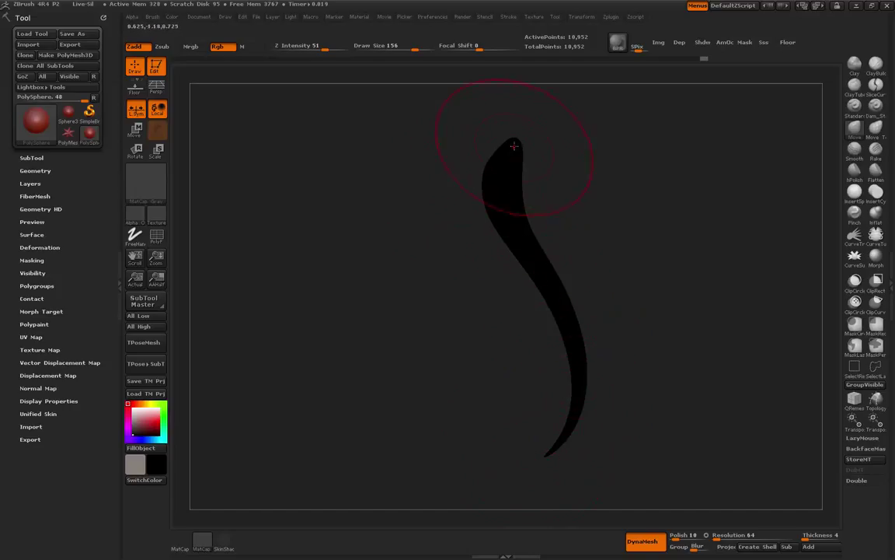
pyautogui.press('[')
pyautogui.press('[')
pyautogui.press('[')
pyautogui.press('[')
pyautogui.press('[')
pyautogui.press('[')
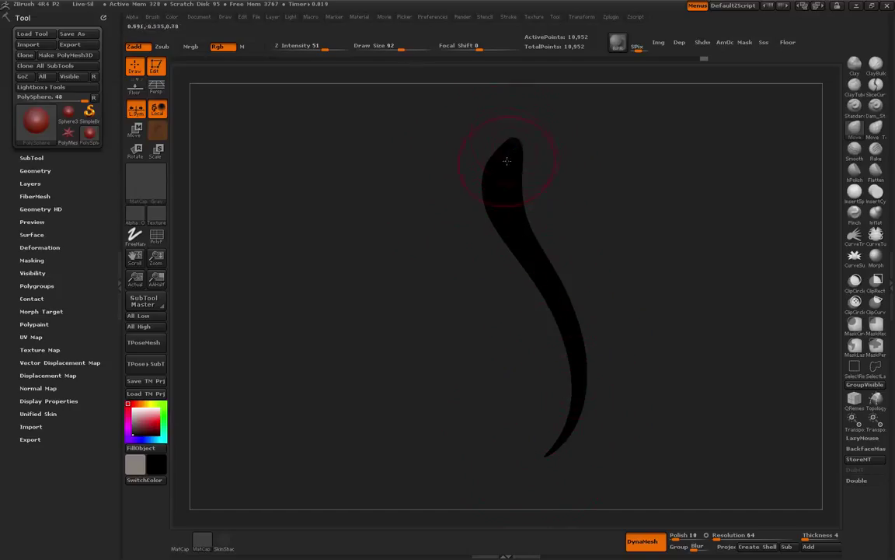
pyautogui.press('[')
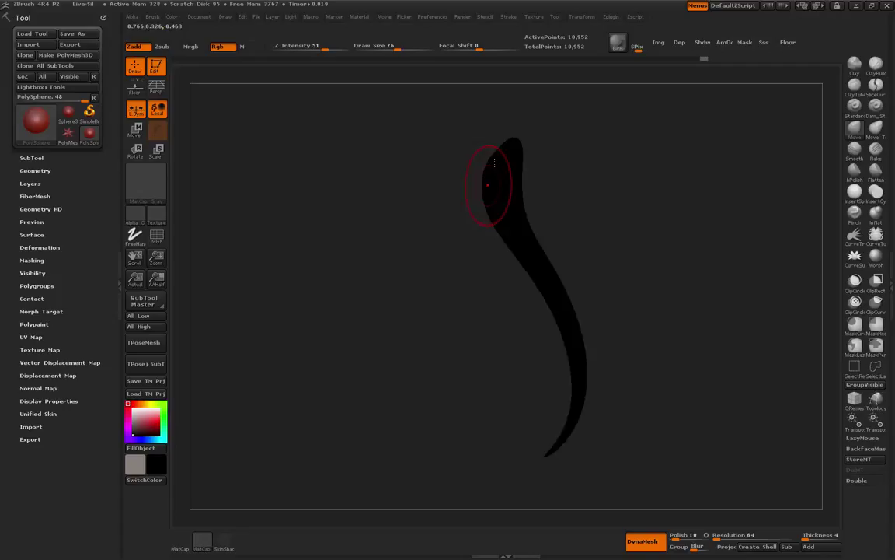
pyautogui.moveTo(435, 256); pyautogui.dragTo(524, 252)
pyautogui.keyDown('alt'); pyautogui.moveTo(627, 371); pyautogui.dragTo(604, 411); pyautogui.keyUp('alt')
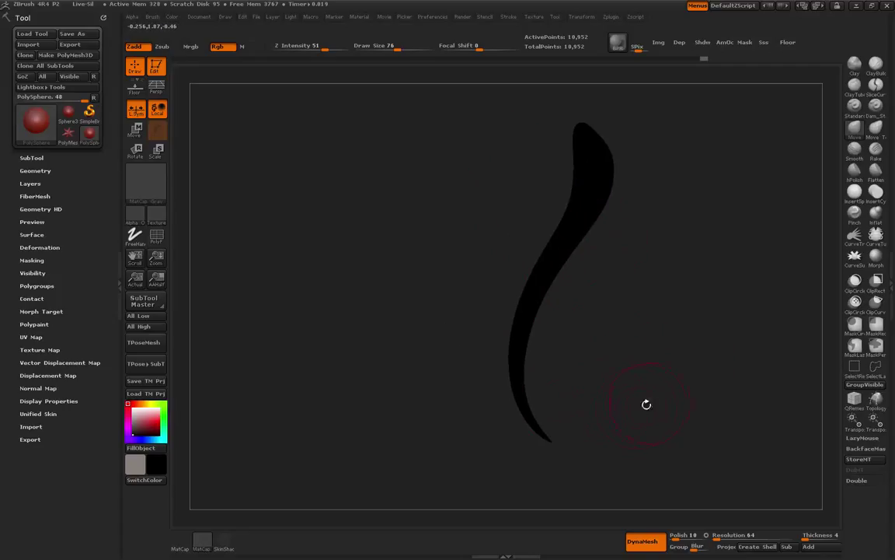
pyautogui.moveTo(701, 403); pyautogui.dragTo(588, 333)
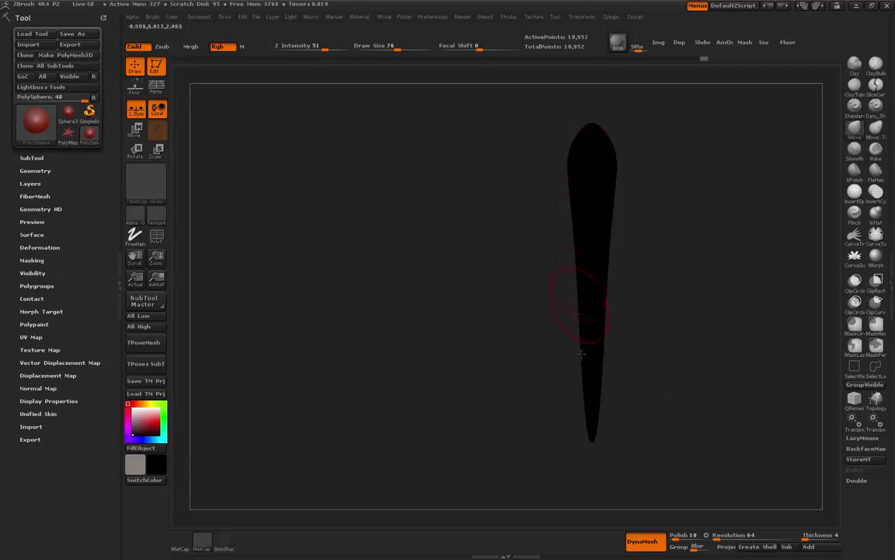
# Widen the sides of the head in front view using the Move brush at draw size 60, and smooth them into the neck.
pyautogui.moveTo(489, 352)
pyautogui.mouseDown()
pyautogui.moveTo(470, 357)
pyautogui.moveTo(428, 326)
pyautogui.moveTo(416, 338)
pyautogui.moveTo(326, 341)
pyautogui.moveTo(342, 258)
pyautogui.moveTo(324, 180)
pyautogui.moveTo(432, 322)
pyautogui.moveTo(428, 294)
pyautogui.moveTo(421, 353)
pyautogui.moveTo(445, 414)
pyautogui.moveTo(476, 449)
pyautogui.moveTo(384, 317)
pyautogui.moveTo(410, 326)
pyautogui.moveTo(366, 272)
pyautogui.mouseUp()
pyautogui.press('[')
pyautogui.moveTo(512, 130); pyautogui.dragTo(506, 199)
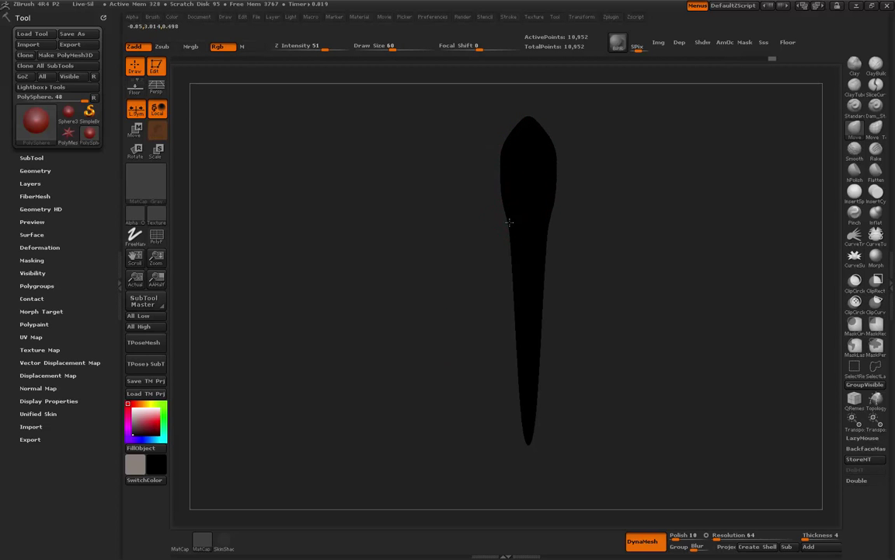
pyautogui.press('shift')
pyautogui.moveTo(500, 184)
pyautogui.keyDown('shift'); pyautogui.mouseDown()
pyautogui.moveTo(500, 154)
pyautogui.moveTo(514, 126)
pyautogui.mouseUp(); pyautogui.keyUp('shift')
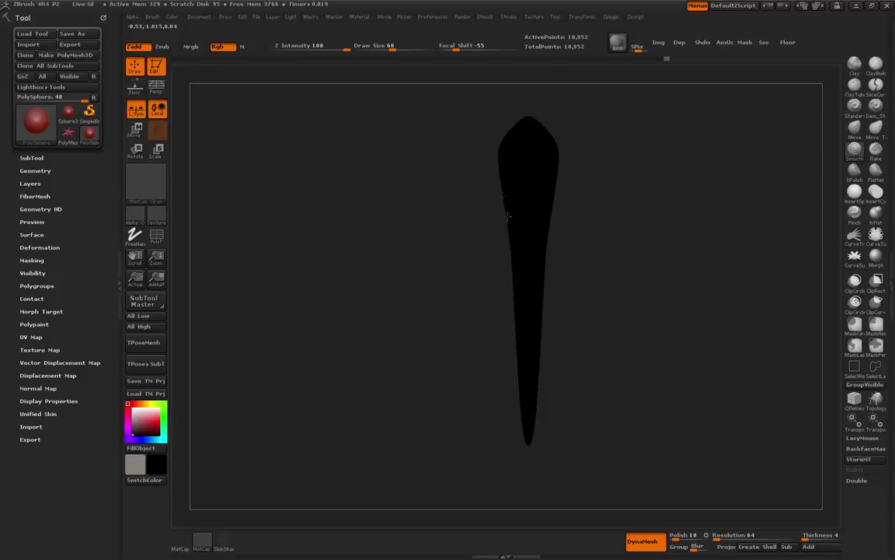
# Examine the S-curve in side view and the end of the head from the tilted front and upended angles.
pyautogui.moveTo(467, 399); pyautogui.dragTo(490, 385)
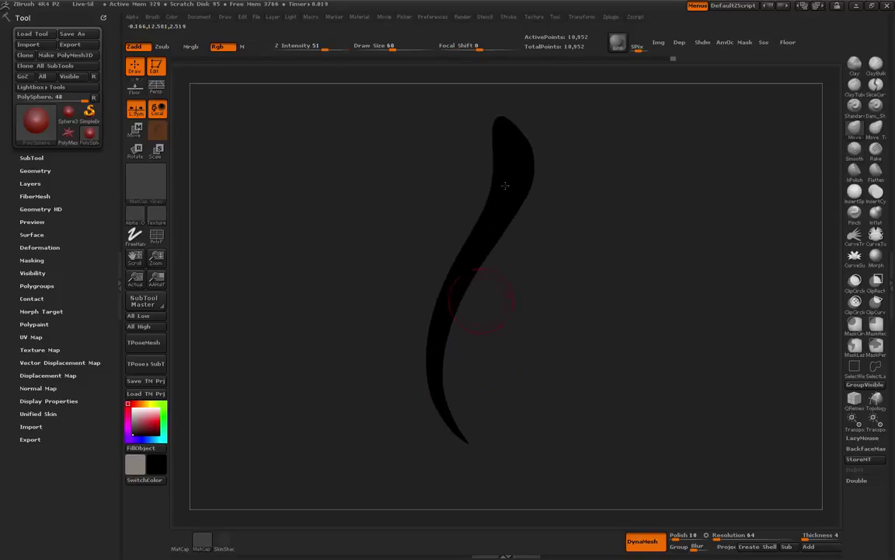
pyautogui.moveTo(683, 374); pyautogui.dragTo(667, 361)
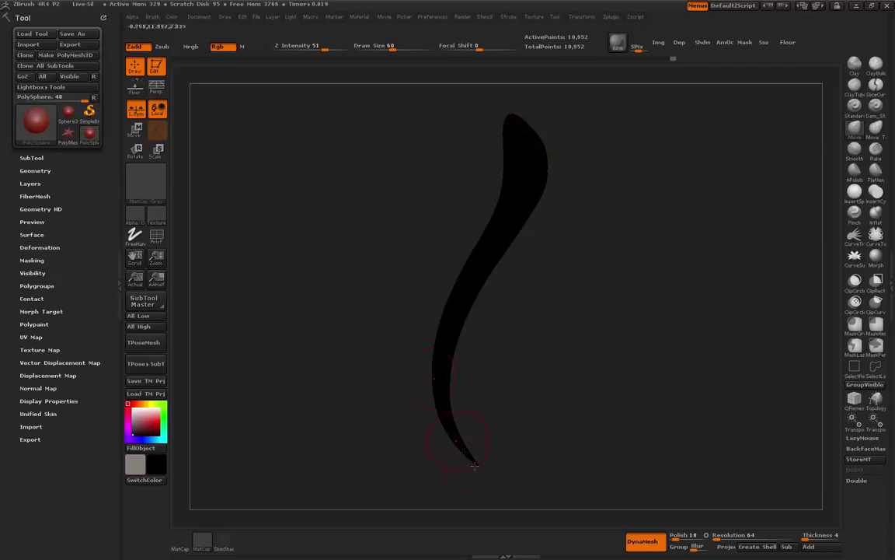
pyautogui.press(']')
pyautogui.press(']')
pyautogui.press(']')
pyautogui.press(']')
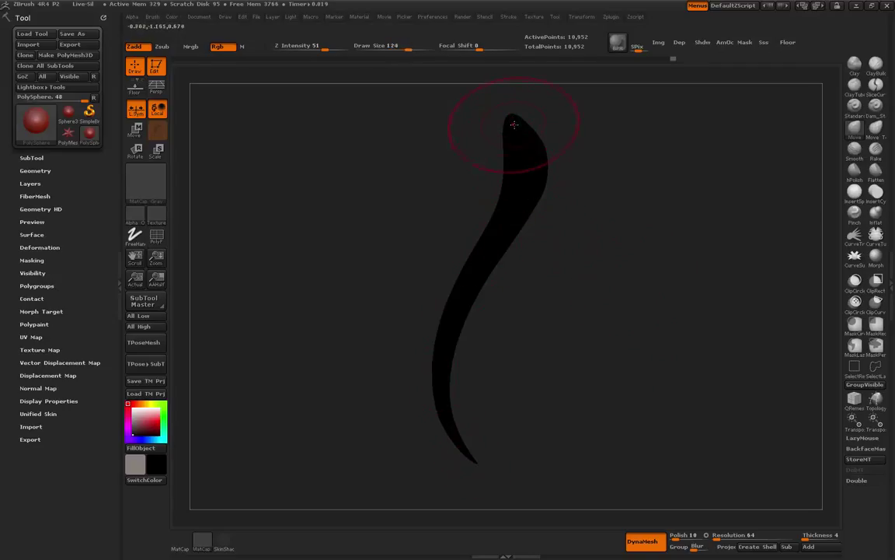
pyautogui.press('[')
pyautogui.press('[')
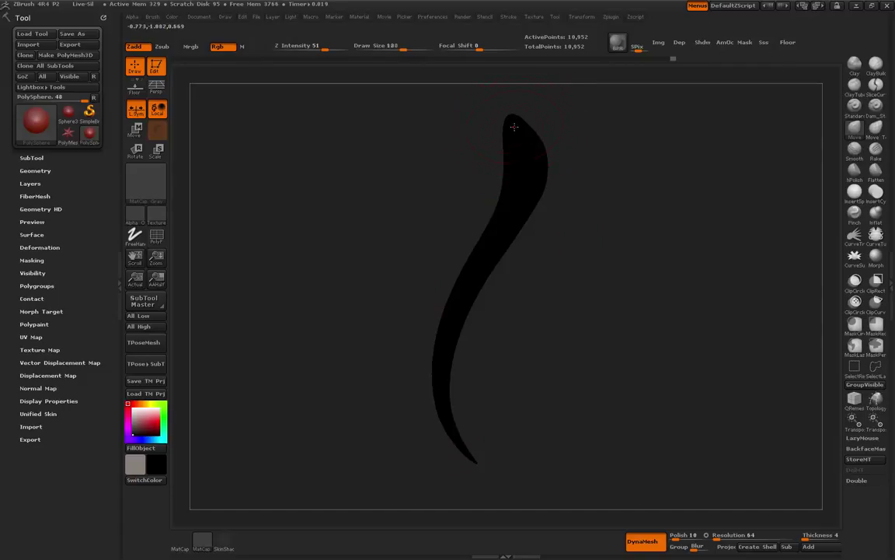
pyautogui.press(']')
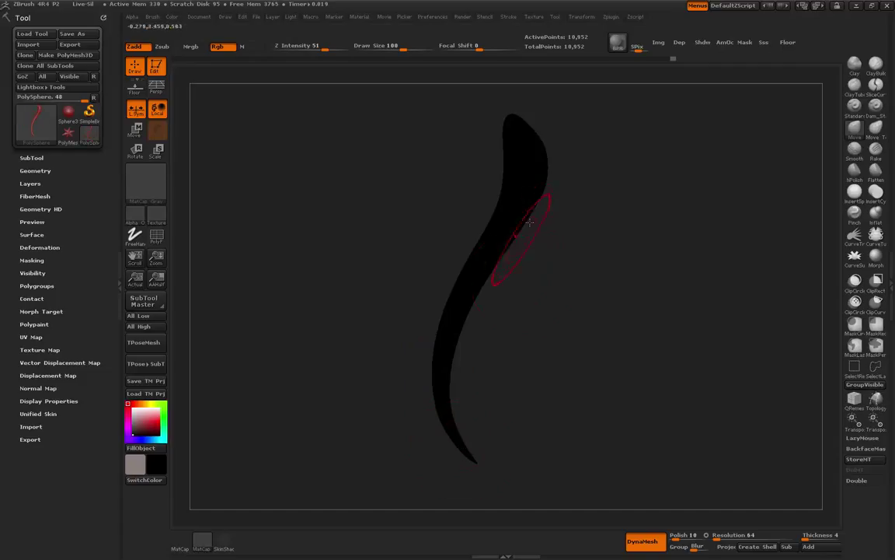
pyautogui.keyDown('shift'); pyautogui.moveTo(621, 349); pyautogui.dragTo(498, 379); pyautogui.keyUp('shift')
pyautogui.moveTo(536, 144)
pyautogui.mouseDown()
pyautogui.moveTo(517, 328)
pyautogui.moveTo(443, 254)
pyautogui.moveTo(435, 108)
pyautogui.moveTo(436, 274)
pyautogui.moveTo(455, 296)
pyautogui.moveTo(439, 354)
pyautogui.moveTo(430, 343)
pyautogui.moveTo(447, 369)
pyautogui.mouseUp()
pyautogui.moveTo(547, 411)
pyautogui.mouseDown()
pyautogui.moveTo(545, 365)
pyautogui.moveTo(558, 376)
pyautogui.mouseUp()
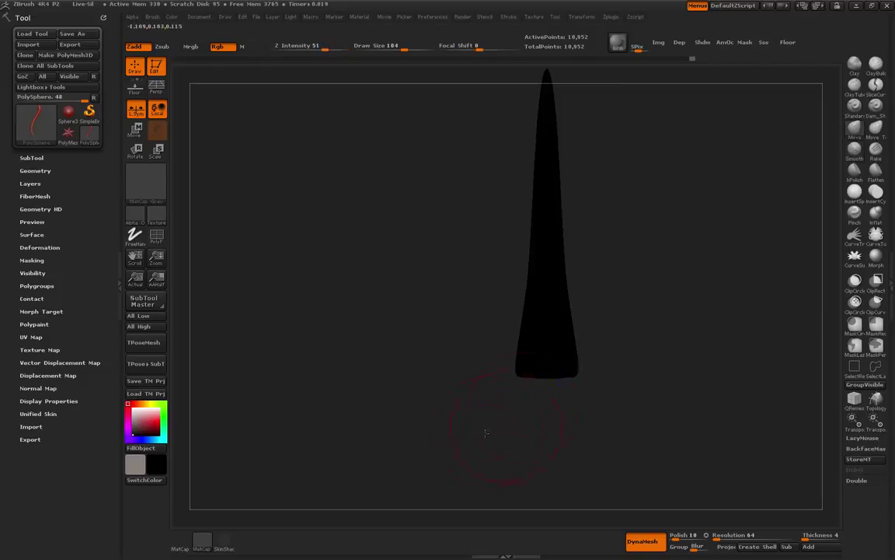
pyautogui.moveTo(480, 430)
pyautogui.mouseDown()
pyautogui.moveTo(565, 435)
pyautogui.moveTo(596, 413)
pyautogui.moveTo(539, 432)
pyautogui.mouseUp()
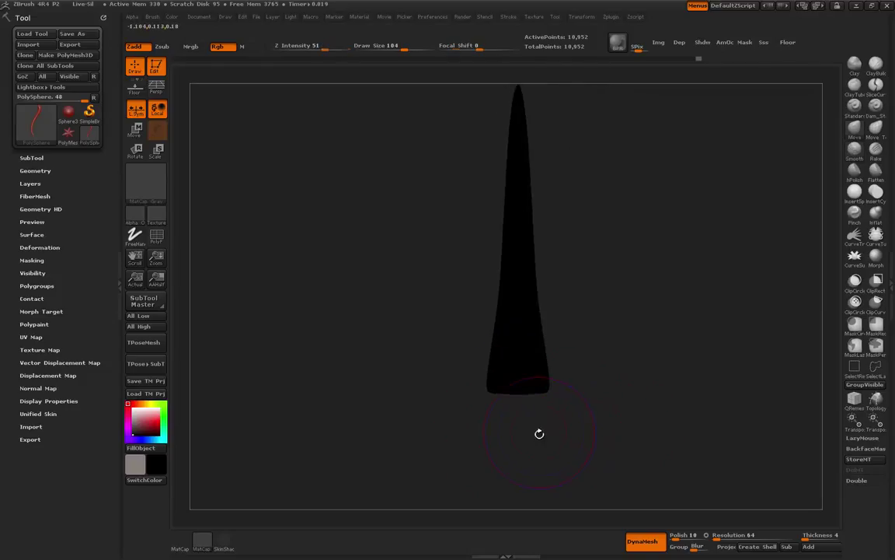
pyautogui.moveTo(399, 392); pyautogui.dragTo(425, 426)
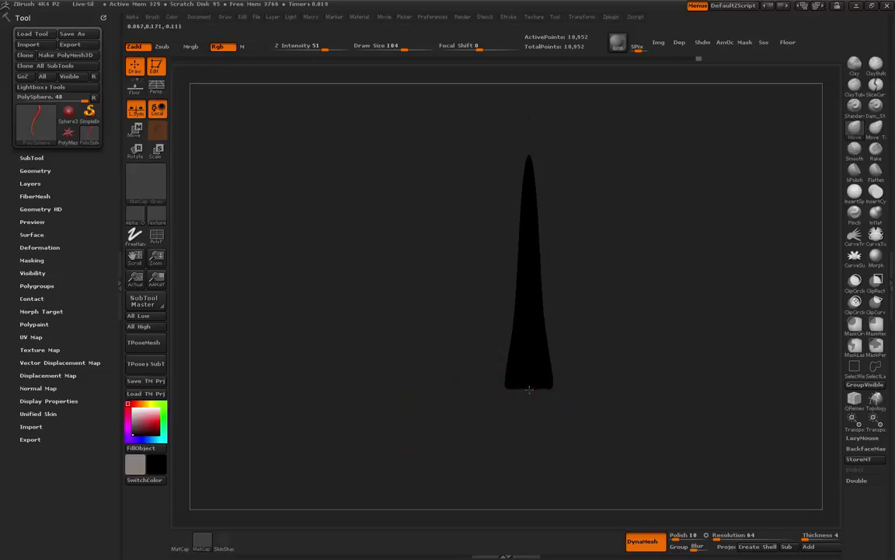
pyautogui.press('shift')
pyautogui.moveTo(472, 423); pyautogui.dragTo(530, 391)
pyautogui.moveTo(520, 432); pyautogui.dragTo(516, 439)
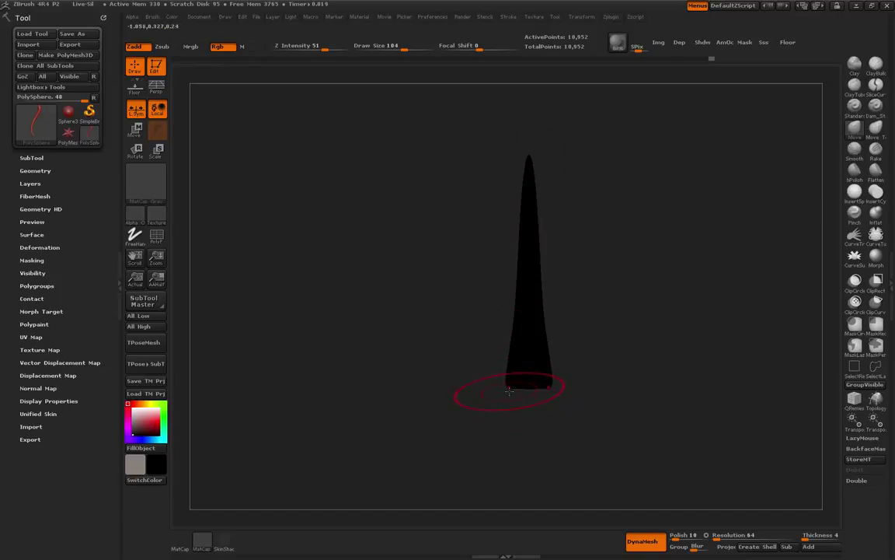
# Push the middle of the head's flat end inward using the Move brush at draw size 40, and smooth it.
pyautogui.press('[')
pyautogui.press('[')
pyautogui.press('[')
pyautogui.press('[')
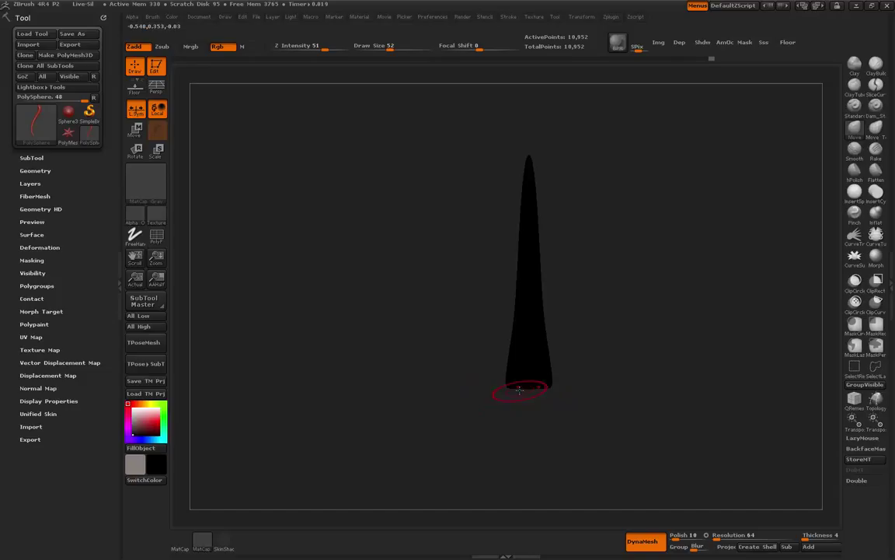
pyautogui.moveTo(485, 405)
pyautogui.mouseDown()
pyautogui.moveTo(514, 428)
pyautogui.moveTo(589, 440)
pyautogui.moveTo(536, 445)
pyautogui.moveTo(452, 264)
pyautogui.moveTo(460, 340)
pyautogui.moveTo(455, 237)
pyautogui.moveTo(434, 294)
pyautogui.moveTo(457, 300)
pyautogui.mouseUp()
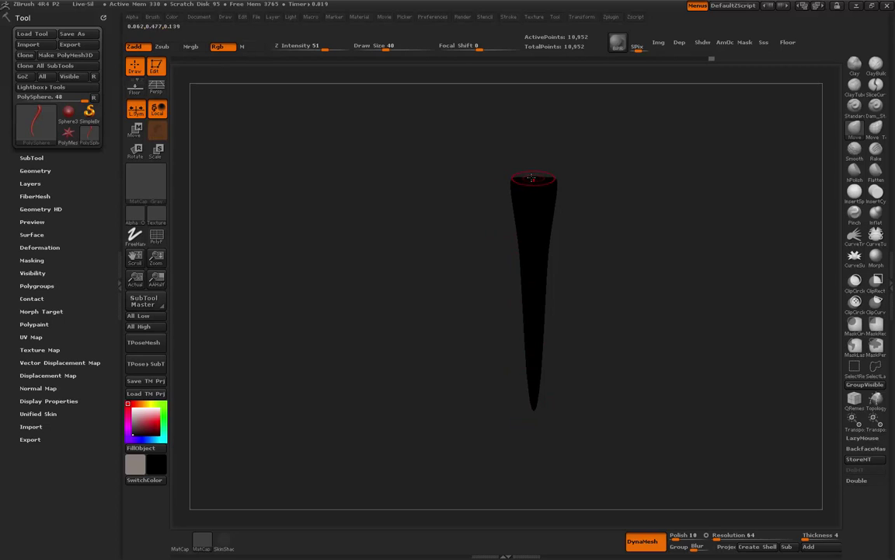
pyautogui.press('shift')
pyautogui.press('shift')
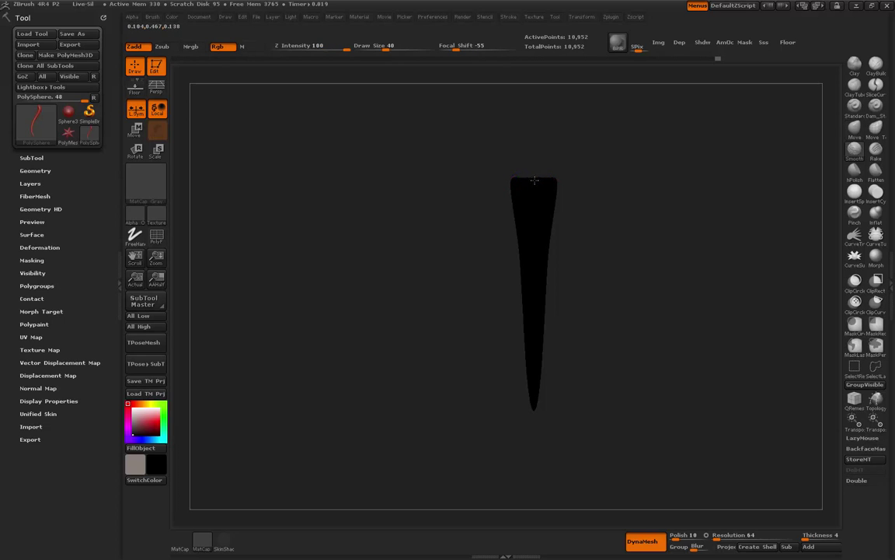
pyautogui.press('shift')
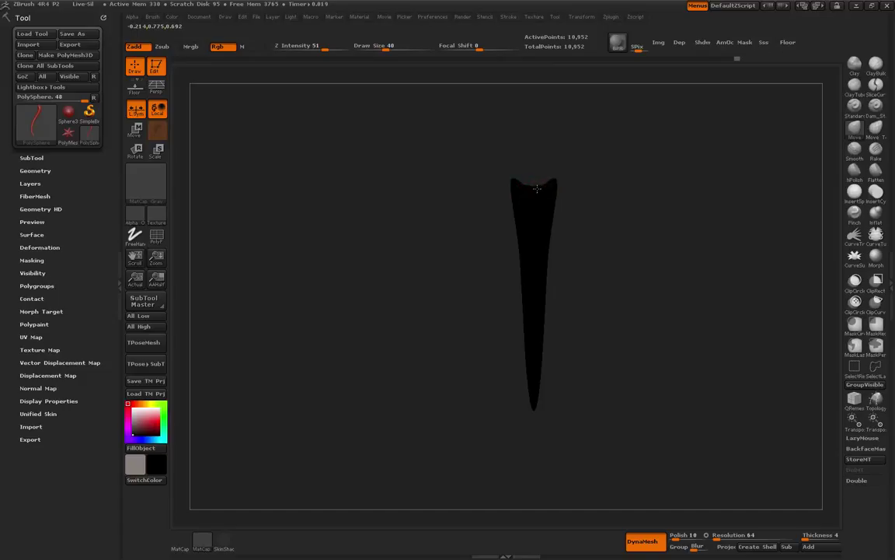
pyautogui.keyDown('shift'); pyautogui.moveTo(536, 186); pyautogui.dragTo(516, 189); pyautogui.keyUp('shift')
# Pull the middle of the head's end outward into a narrow rounded tip with the Move brush, smoothing its base.
pyautogui.moveTo(460, 221); pyautogui.dragTo(530, 187)
pyautogui.press('shift')
pyautogui.keyDown('shift'); pyautogui.moveTo(526, 183); pyautogui.dragTo(530, 182); pyautogui.keyUp('shift')
pyautogui.moveTo(534, 182)
pyautogui.mouseDown()
pyautogui.moveTo(535, 157)
pyautogui.moveTo(544, 172)
pyautogui.mouseUp()
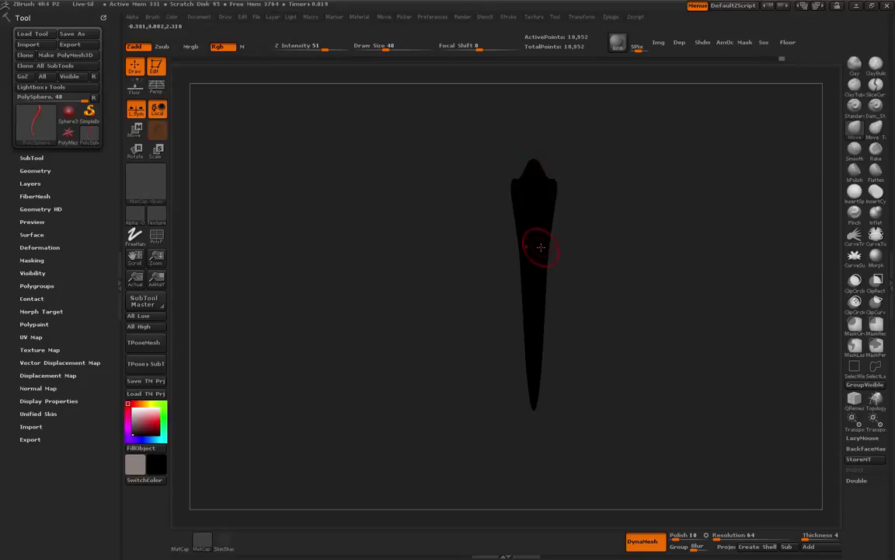
pyautogui.moveTo(536, 177); pyautogui.dragTo(536, 186)
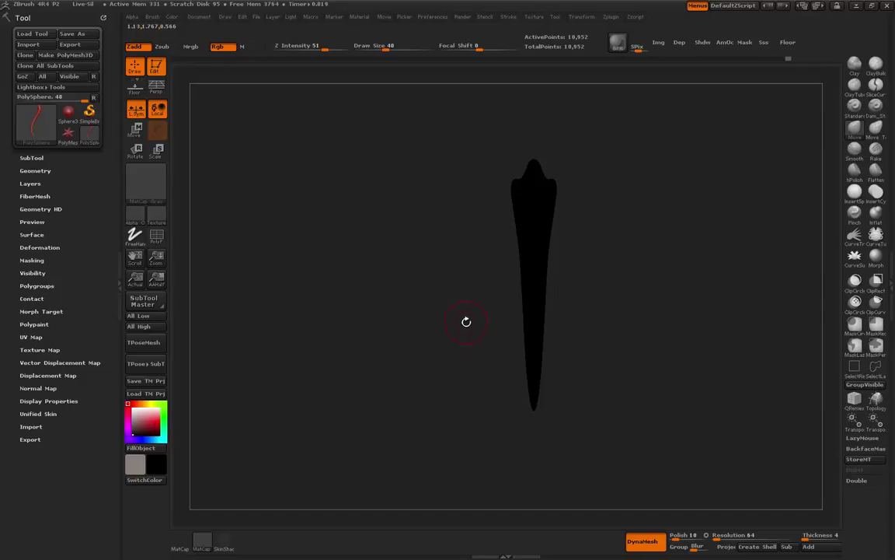
pyautogui.moveTo(462, 316); pyautogui.dragTo(434, 348)
pyautogui.moveTo(488, 318); pyautogui.dragTo(467, 314)
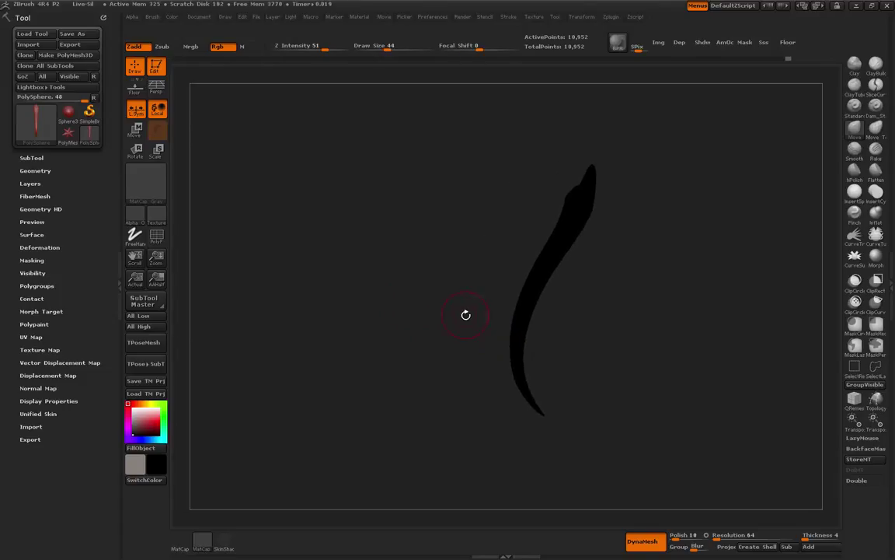
# Fill the notch beside the head's tip in side view using the Move brush at draw size 56.
pyautogui.press(']')
pyautogui.press(']')
pyautogui.press(']')
pyautogui.press(']')
pyautogui.press(']')
pyautogui.press('[')
pyautogui.press('[')
pyautogui.moveTo(587, 172)
pyautogui.mouseDown()
pyautogui.moveTo(597, 179)
pyautogui.moveTo(575, 189)
pyautogui.moveTo(574, 176)
pyautogui.mouseUp()
# Smooth the side profile from the head's tip through the neck and along the tail at draw size 56.
pyautogui.press('shift')
pyautogui.press('shift')
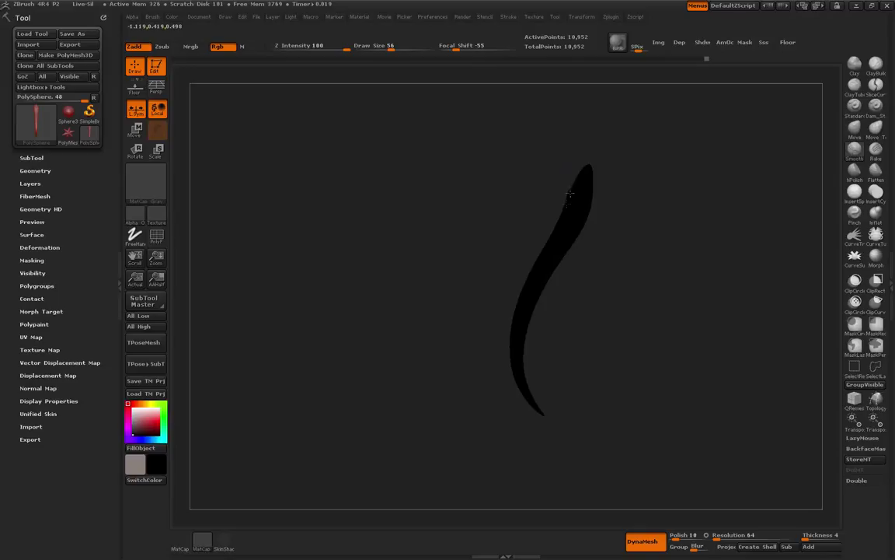
pyautogui.moveTo(568, 230)
pyautogui.keyDown('shift'); pyautogui.mouseDown()
pyautogui.moveTo(546, 426)
pyautogui.moveTo(590, 228)
pyautogui.mouseUp(); pyautogui.keyUp('shift')
pyautogui.keyDown('shift'); pyautogui.moveTo(539, 277); pyautogui.dragTo(534, 375); pyautogui.keyUp('shift')
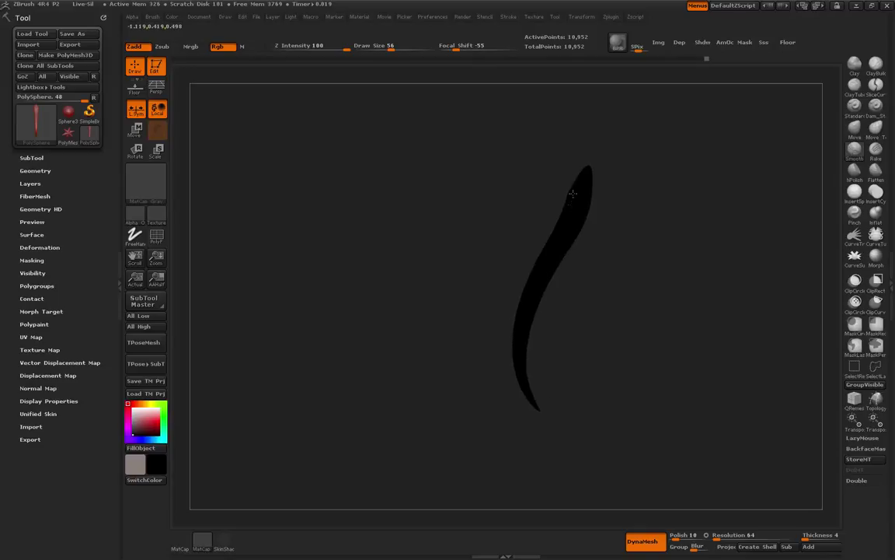
# Examine the reshaped head from the side, the front and the tilted end views.
pyautogui.keyDown('alt'); pyautogui.moveTo(654, 350); pyautogui.dragTo(611, 372); pyautogui.keyUp('alt')
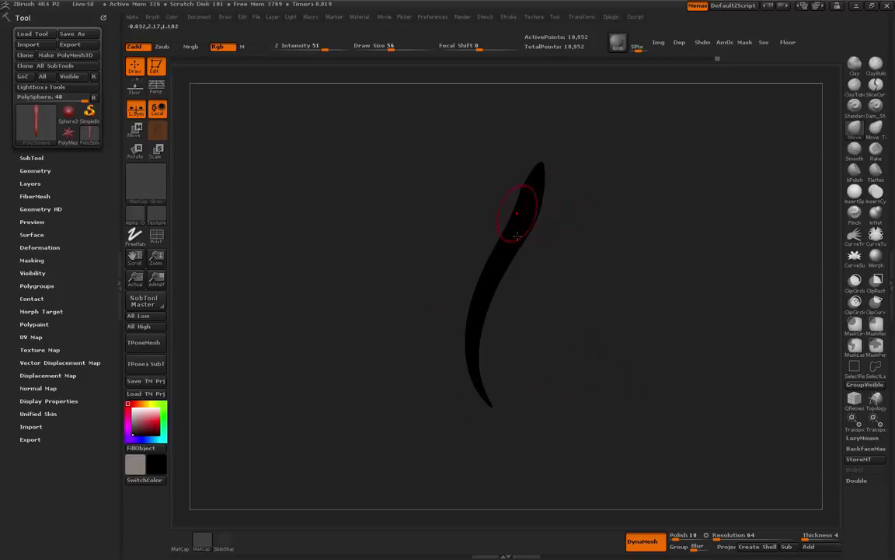
pyautogui.moveTo(555, 312)
pyautogui.mouseDown()
pyautogui.moveTo(574, 354)
pyautogui.moveTo(580, 320)
pyautogui.mouseUp()
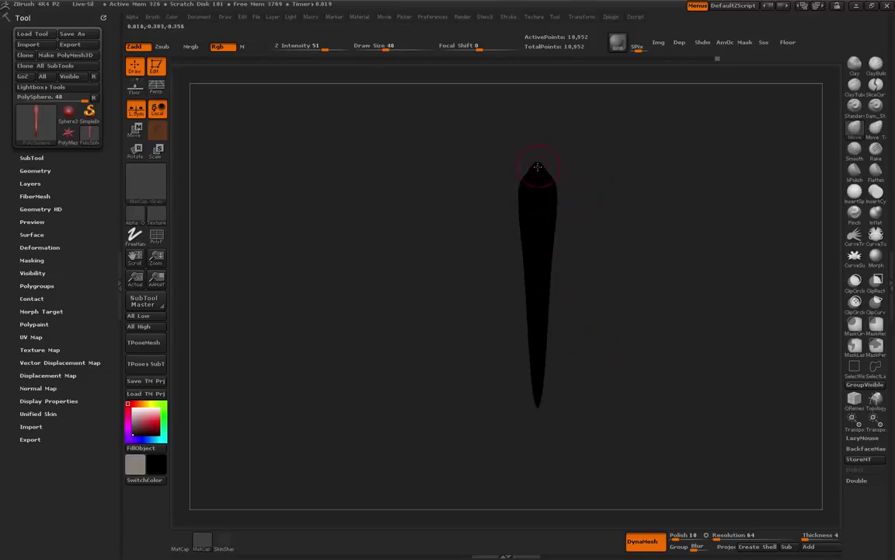
pyautogui.moveTo(459, 186); pyautogui.dragTo(444, 390)
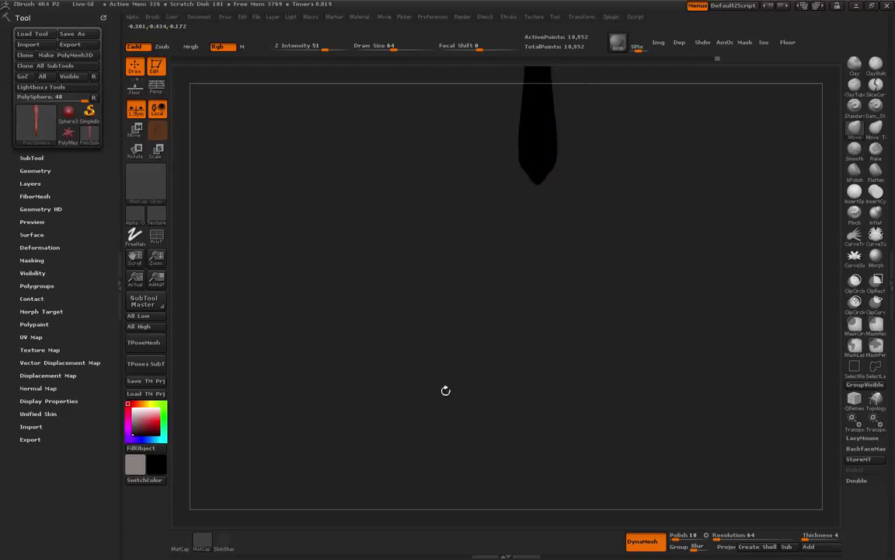
pyautogui.keyDown('alt'); pyautogui.moveTo(459, 243); pyautogui.dragTo(472, 453); pyautogui.keyUp('alt')
pyautogui.press('[')
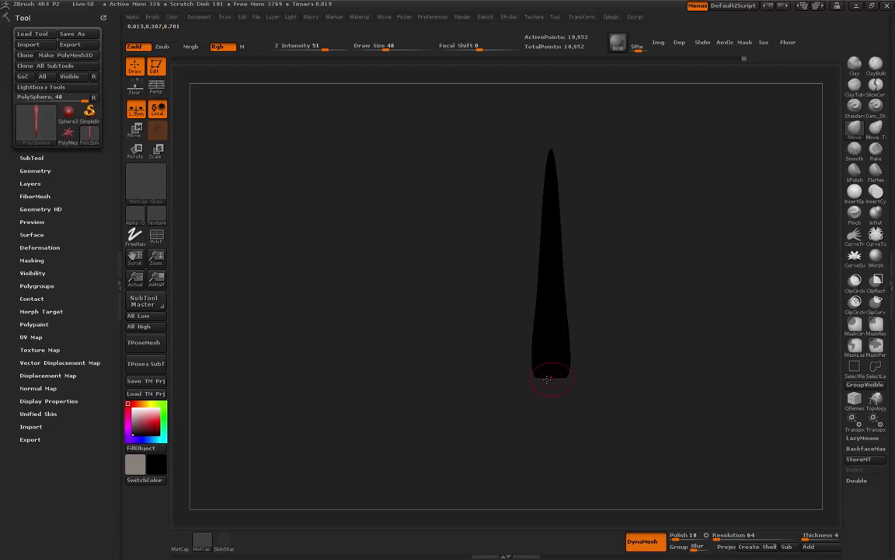
pyautogui.moveTo(506, 420); pyautogui.dragTo(543, 255)
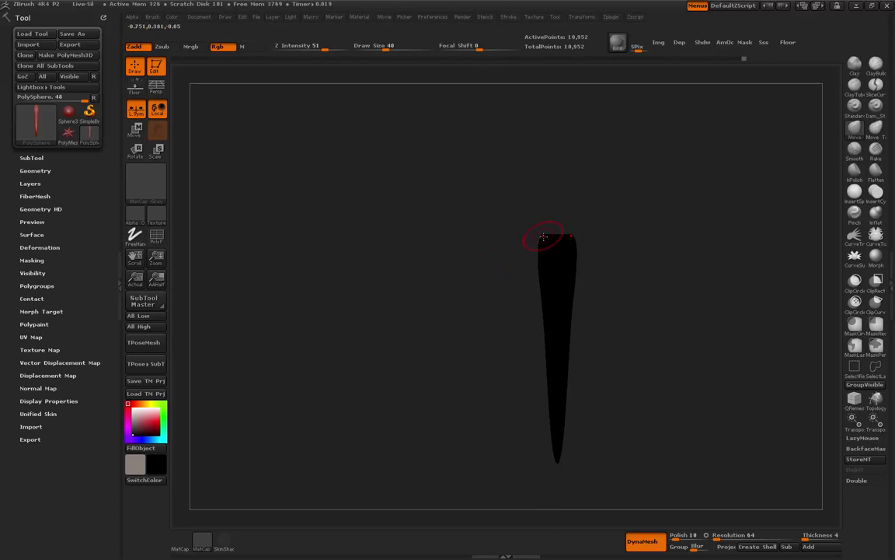
pyautogui.moveTo(480, 249)
pyautogui.mouseDown()
pyautogui.moveTo(432, 226)
pyautogui.moveTo(448, 264)
pyautogui.moveTo(409, 262)
pyautogui.mouseUp()
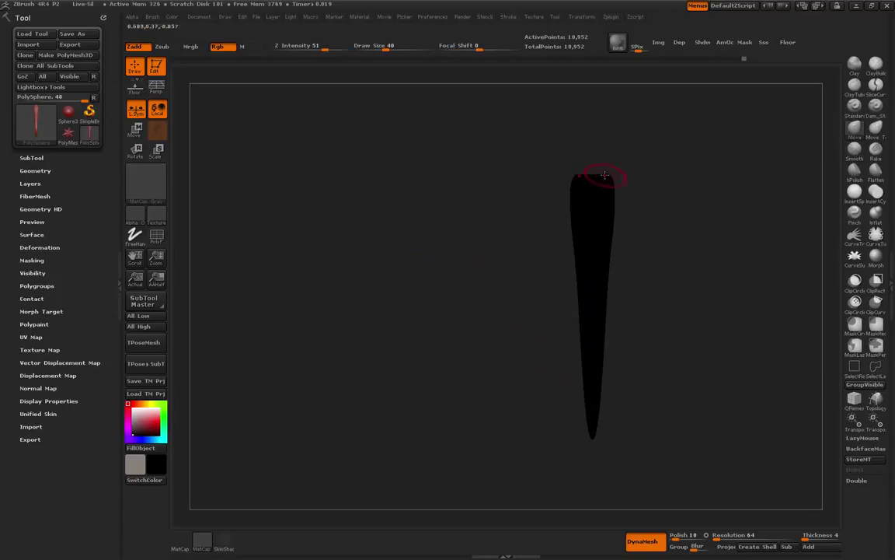
pyautogui.moveTo(488, 257)
pyautogui.keyDown('alt'); pyautogui.mouseDown()
pyautogui.moveTo(502, 273)
pyautogui.moveTo(446, 236)
pyautogui.moveTo(444, 249)
pyautogui.mouseUp(); pyautogui.keyUp('alt')
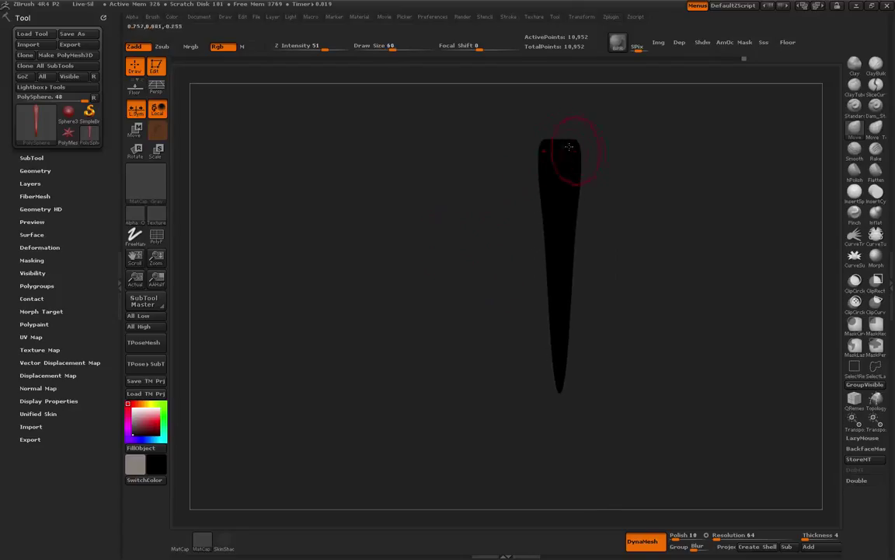
# Widen the sides of the head using the Move brush at draw size 80, and smooth them toward the tail.
pyautogui.press('shift')
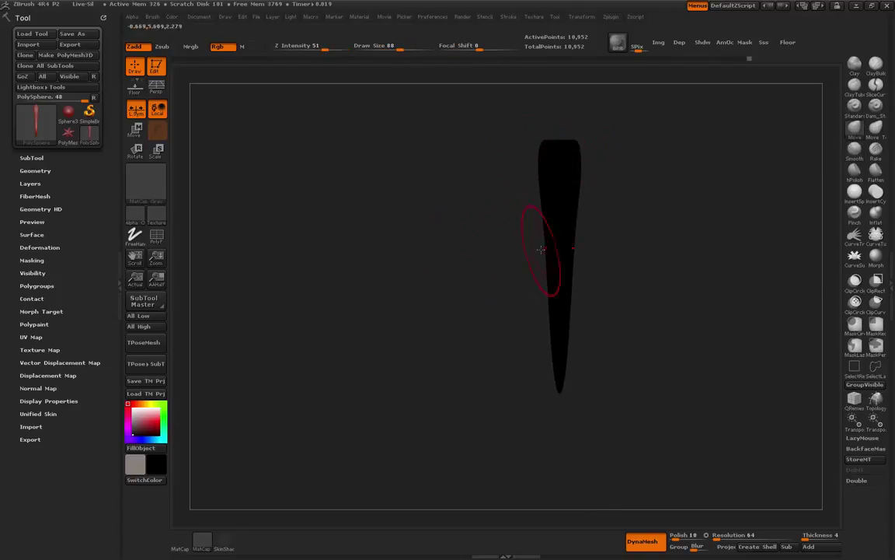
pyautogui.moveTo(543, 167); pyautogui.dragTo(539, 169)
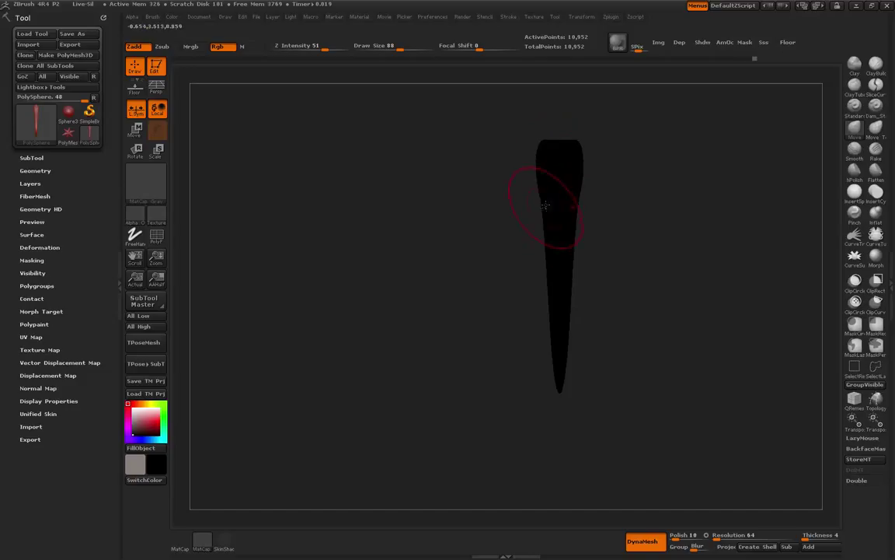
pyautogui.press('shift')
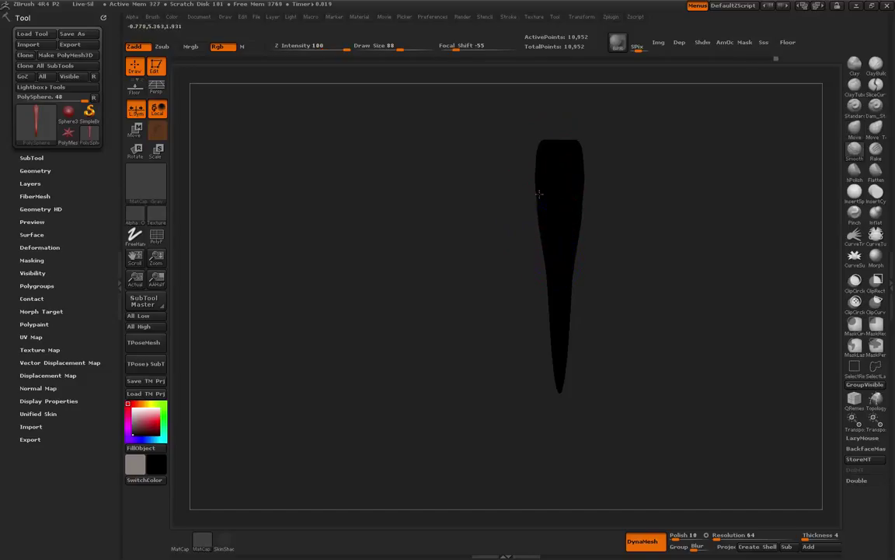
# Smooth the head's flat top and the tip of the tail in front view at draw size 80.
pyautogui.keyDown('shift'); pyautogui.moveTo(566, 140); pyautogui.dragTo(561, 143); pyautogui.keyUp('shift')
pyautogui.keyDown('shift'); pyautogui.moveTo(555, 390); pyautogui.dragTo(556, 397); pyautogui.keyUp('shift')
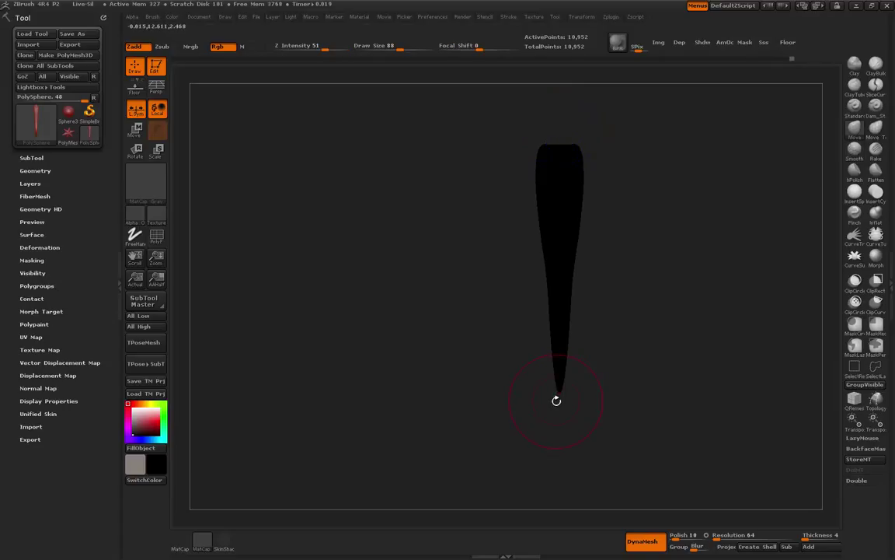
# Pull the head upward in side view with the Move brush at draw size 80, and smooth the S-curve down to the tail.
pyautogui.press('[')
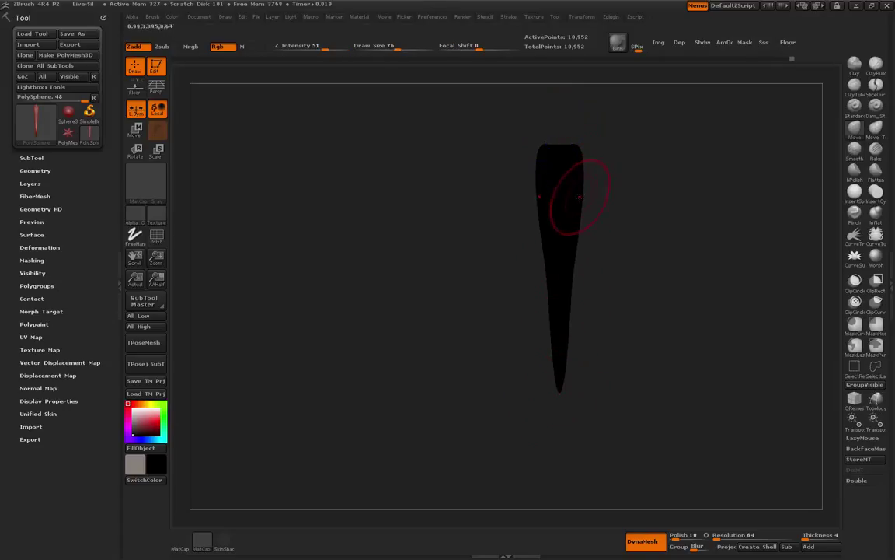
pyautogui.press('[')
pyautogui.keyDown('shift'); pyautogui.moveTo(604, 218); pyautogui.dragTo(504, 258); pyautogui.keyUp('shift')
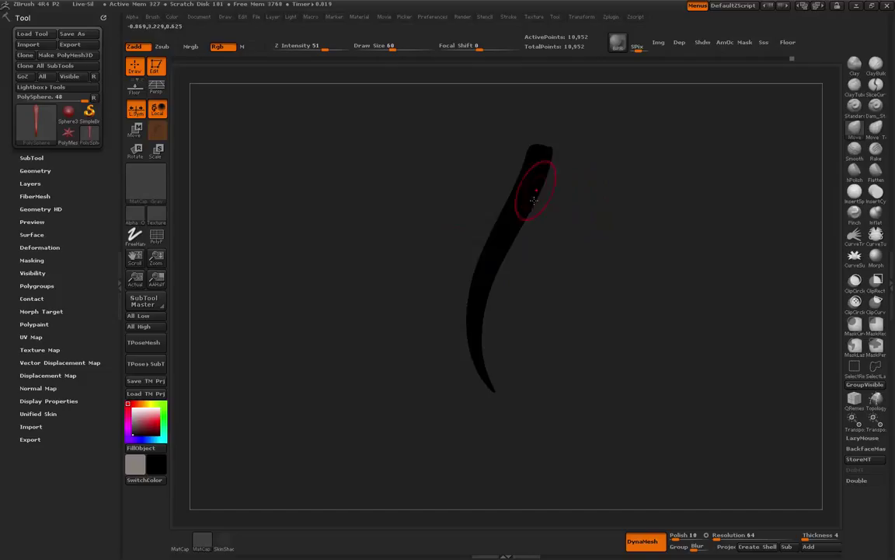
pyautogui.keyDown('alt'); pyautogui.moveTo(424, 340); pyautogui.dragTo(470, 353); pyautogui.keyUp('alt')
pyautogui.press(']')
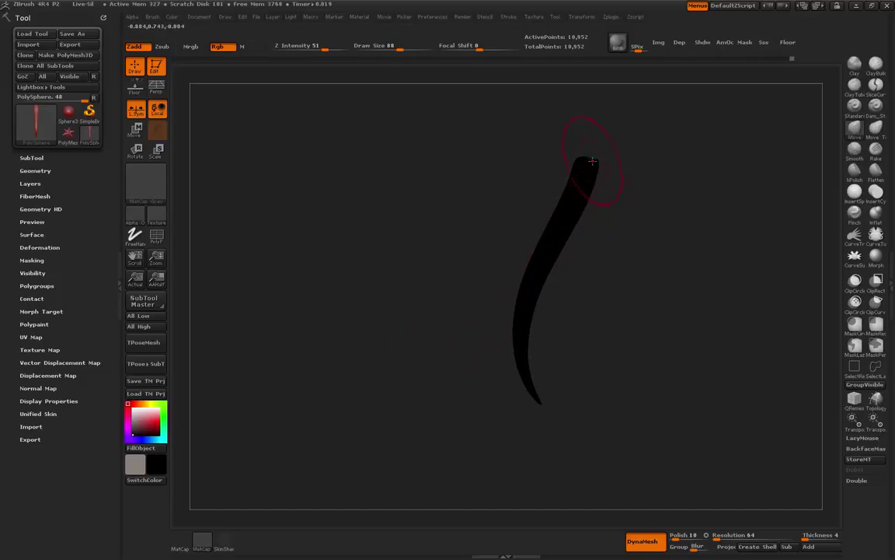
pyautogui.moveTo(590, 161)
pyautogui.mouseDown()
pyautogui.moveTo(590, 123)
pyautogui.moveTo(558, 106)
pyautogui.mouseUp()
pyautogui.moveTo(567, 151)
pyautogui.mouseDown()
pyautogui.moveTo(585, 162)
pyautogui.moveTo(581, 142)
pyautogui.moveTo(571, 156)
pyautogui.moveTo(575, 191)
pyautogui.mouseUp()
pyautogui.press('shift')
pyautogui.keyDown('shift'); pyautogui.moveTo(555, 239); pyautogui.dragTo(530, 363); pyautogui.keyUp('shift')
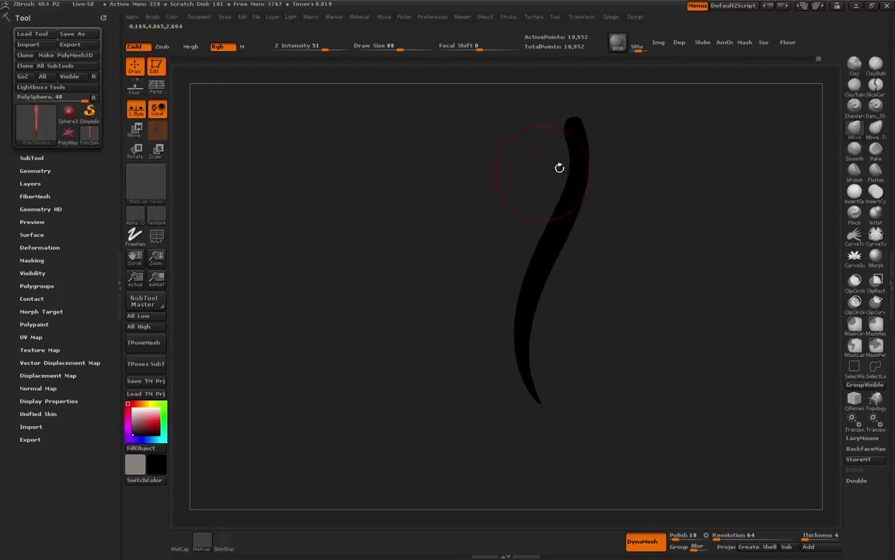
# Bulge the front of the head outward with the Move brush at draw size 112, and taper it into the neck.
pyautogui.moveTo(582, 154)
pyautogui.mouseDown()
pyautogui.moveTo(605, 152)
pyautogui.moveTo(541, 157)
pyautogui.mouseUp()
pyautogui.moveTo(578, 151)
pyautogui.mouseDown()
pyautogui.moveTo(604, 152)
pyautogui.moveTo(540, 165)
pyautogui.moveTo(578, 154)
pyautogui.mouseUp()
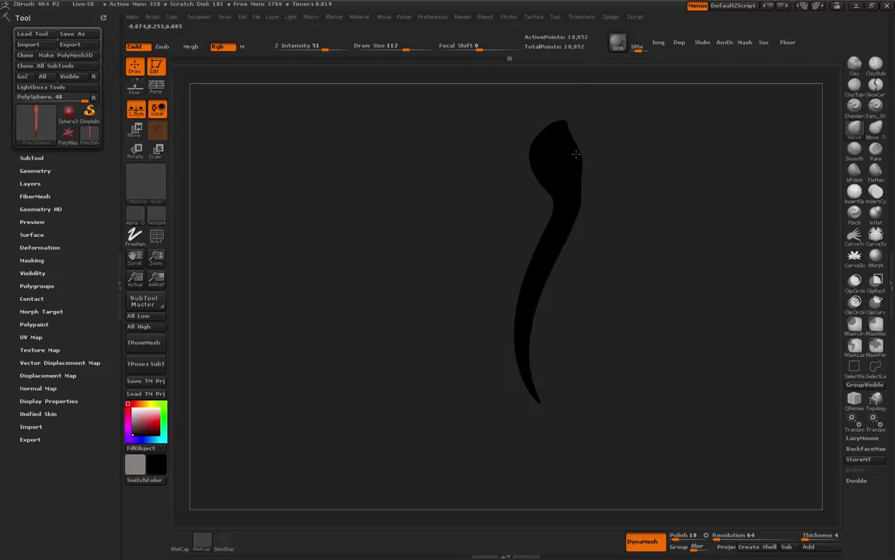
pyautogui.moveTo(545, 183)
pyautogui.mouseDown()
pyautogui.moveTo(572, 211)
pyautogui.moveTo(567, 225)
pyautogui.moveTo(572, 213)
pyautogui.moveTo(555, 214)
pyautogui.moveTo(561, 209)
pyautogui.moveTo(561, 239)
pyautogui.mouseUp()
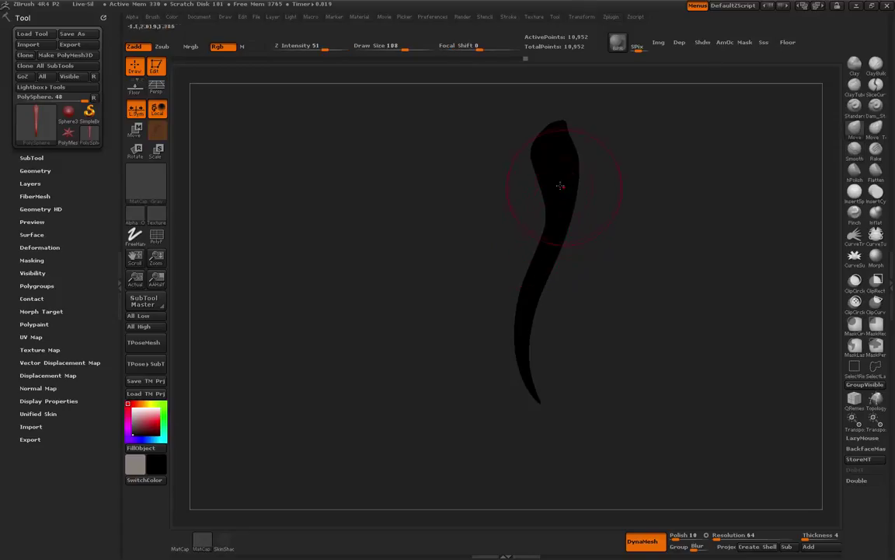
# Cut the head's top to a straight slanted edge and straighten its front edge using the ClipCurve brush.
pyautogui.press('[')
pyautogui.moveTo(483, 218)
pyautogui.keyDown('alt'); pyautogui.mouseDown()
pyautogui.moveTo(489, 228)
pyautogui.moveTo(470, 253)
pyautogui.mouseUp(); pyautogui.keyUp('alt')
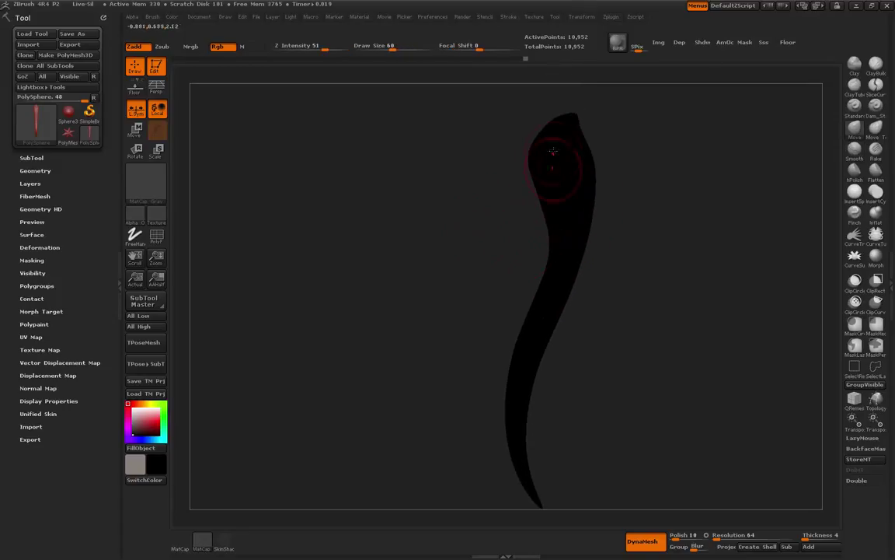
pyautogui.keyDown('alt'); pyautogui.moveTo(453, 203); pyautogui.dragTo(466, 217); pyautogui.keyUp('alt')
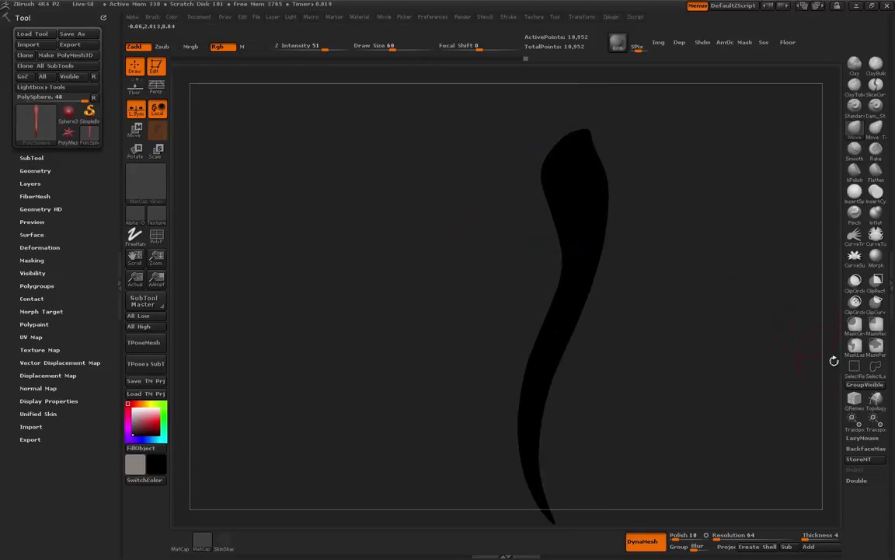
pyautogui.click(876, 308)
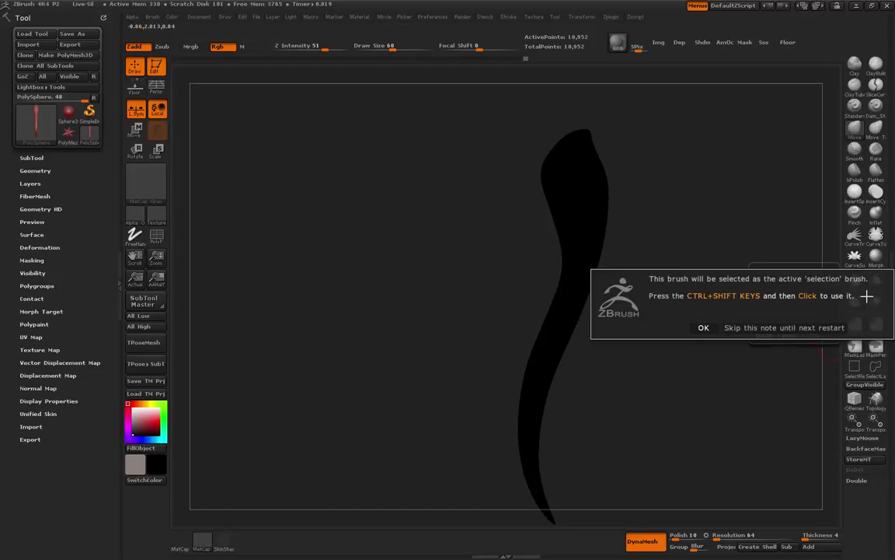
pyautogui.keyDown('alt'); pyautogui.moveTo(438, 275); pyautogui.dragTo(389, 303); pyautogui.keyUp('alt')
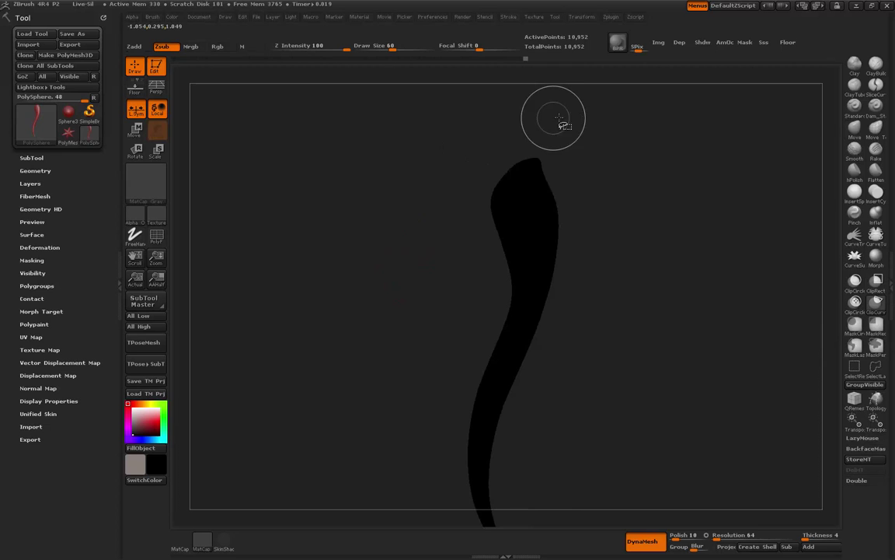
pyautogui.moveTo(577, 114)
pyautogui.keyDown('ctrl'); pyautogui.keyDown('shift'); pyautogui.mouseDown()
pyautogui.moveTo(448, 235)
pyautogui.moveTo(511, 148)
pyautogui.moveTo(336, 316)
pyautogui.moveTo(303, 239)
pyautogui.mouseUp(); pyautogui.keyUp('shift'); pyautogui.keyUp('ctrl')
pyautogui.moveTo(398, 152)
pyautogui.keyDown('ctrl'); pyautogui.keyDown('shift'); pyautogui.mouseDown()
pyautogui.moveTo(777, 51)
pyautogui.moveTo(769, 9)
pyautogui.moveTo(469, 240)
pyautogui.moveTo(629, 124)
pyautogui.moveTo(618, 102)
pyautogui.moveTo(627, 115)
pyautogui.mouseUp(); pyautogui.keyUp('shift'); pyautogui.keyUp('ctrl')
pyautogui.press('space')
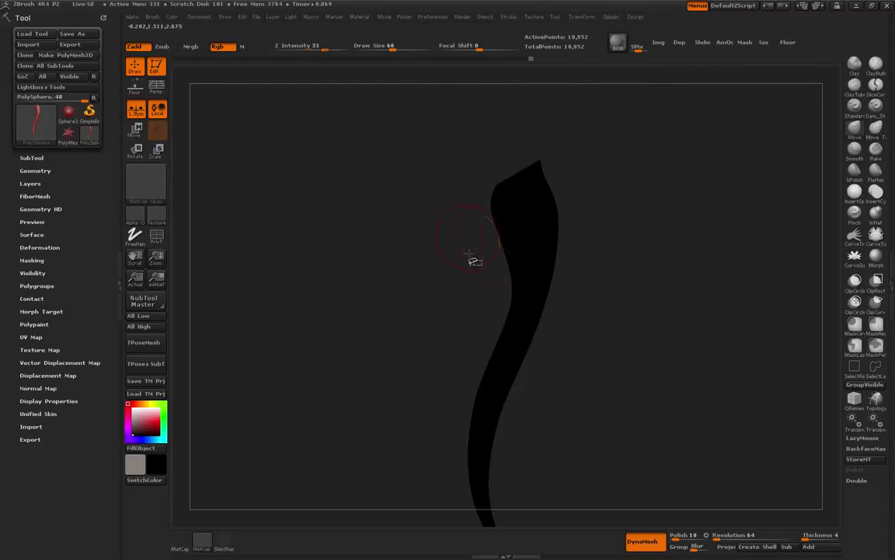
pyautogui.moveTo(487, 261)
pyautogui.keyDown('ctrl'); pyautogui.keyDown('shift'); pyautogui.mouseDown()
pyautogui.moveTo(511, 121)
pyautogui.moveTo(511, 136)
pyautogui.mouseUp(); pyautogui.keyUp('shift'); pyautogui.keyUp('ctrl')
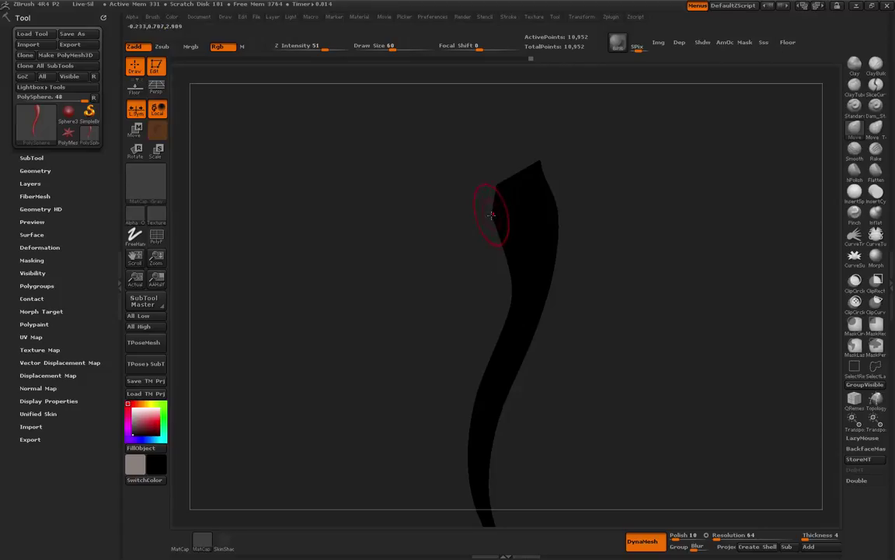
pyautogui.hotkey('ctrl', 'z')
pyautogui.hotkey('ctrl', 'shift', 'z')
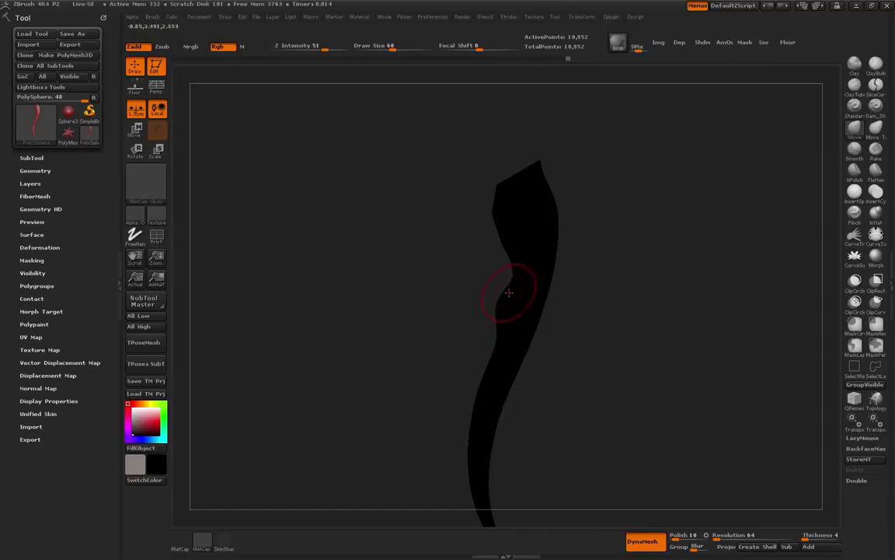
# Refine the angular notch and bump on the front of the neck using the Move brush at draw size 60.
pyautogui.moveTo(514, 264)
pyautogui.mouseDown()
pyautogui.moveTo(510, 244)
pyautogui.moveTo(514, 261)
pyautogui.mouseUp()
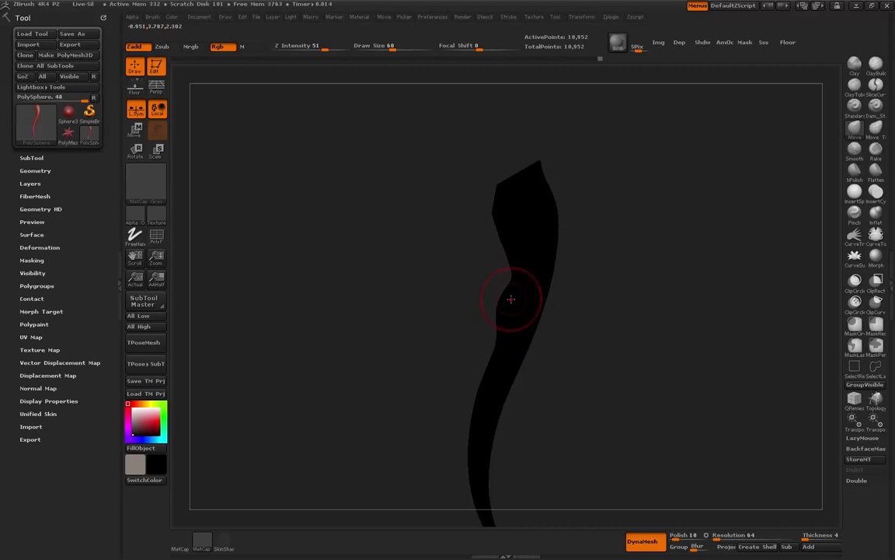
pyautogui.moveTo(510, 300); pyautogui.dragTo(506, 295)
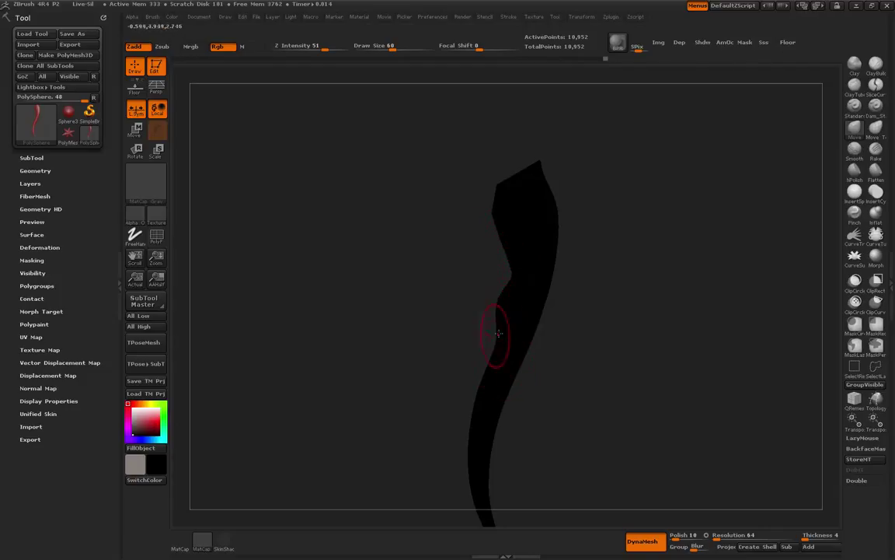
pyautogui.moveTo(553, 272); pyautogui.dragTo(555, 276)
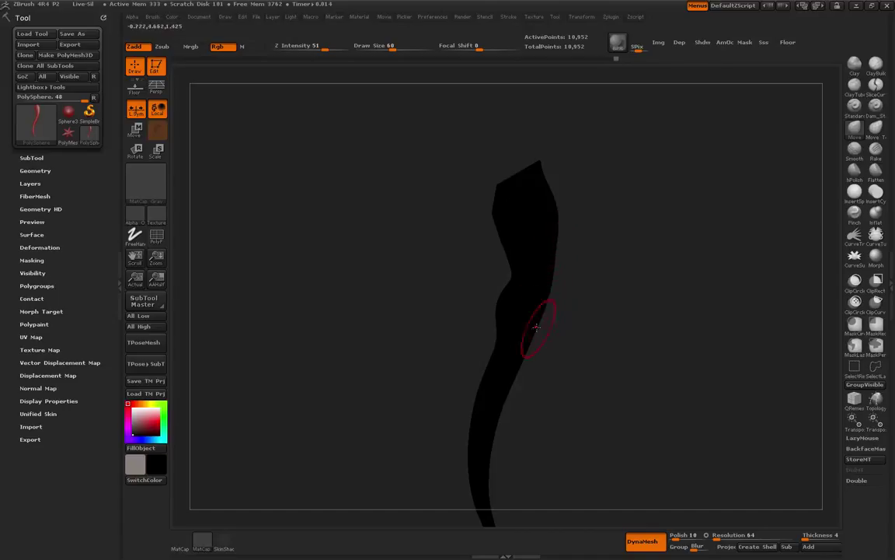
# Fill out the back of the neck and angle the back of the head's tip inward at draw size 80.
pyautogui.press(']')
pyautogui.press(']')
pyautogui.moveTo(538, 315); pyautogui.dragTo(541, 321)
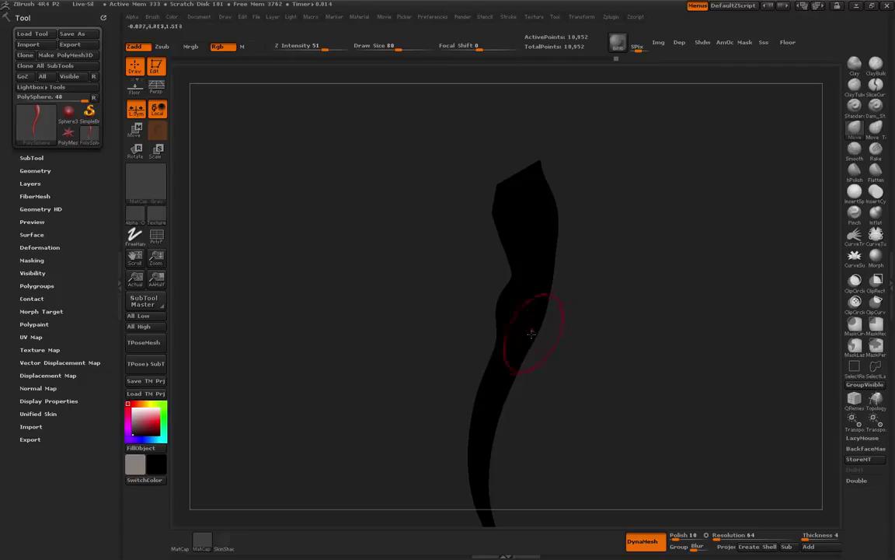
pyautogui.press('shift')
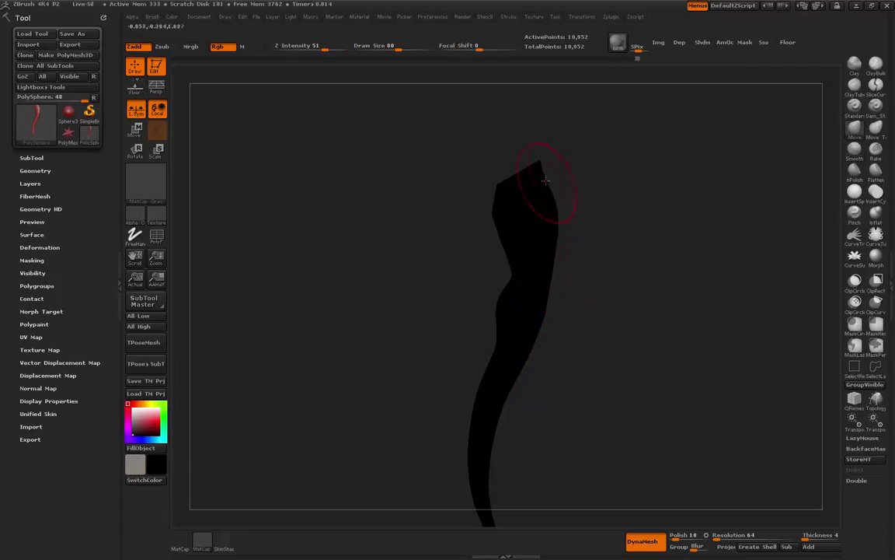
pyautogui.moveTo(545, 180); pyautogui.dragTo(546, 176)
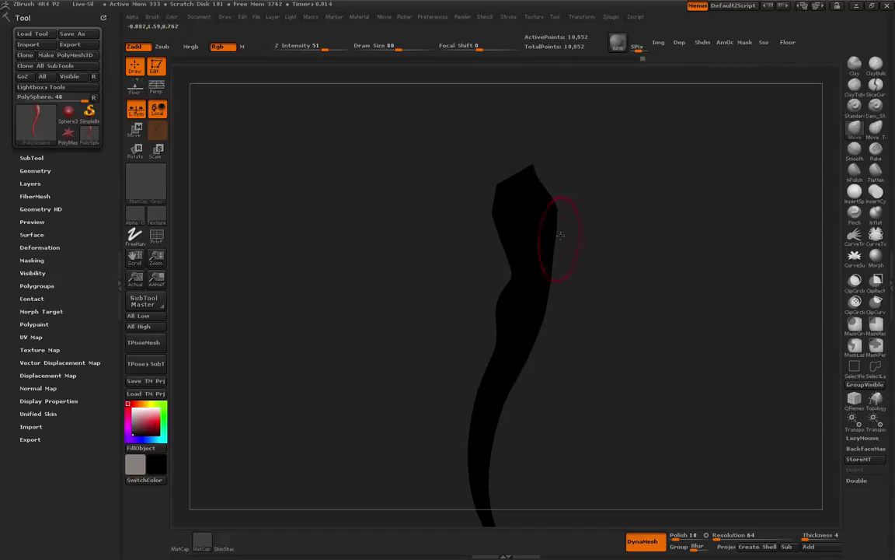
pyautogui.moveTo(566, 252)
pyautogui.mouseDown()
pyautogui.moveTo(601, 311)
pyautogui.moveTo(522, 270)
pyautogui.mouseUp()
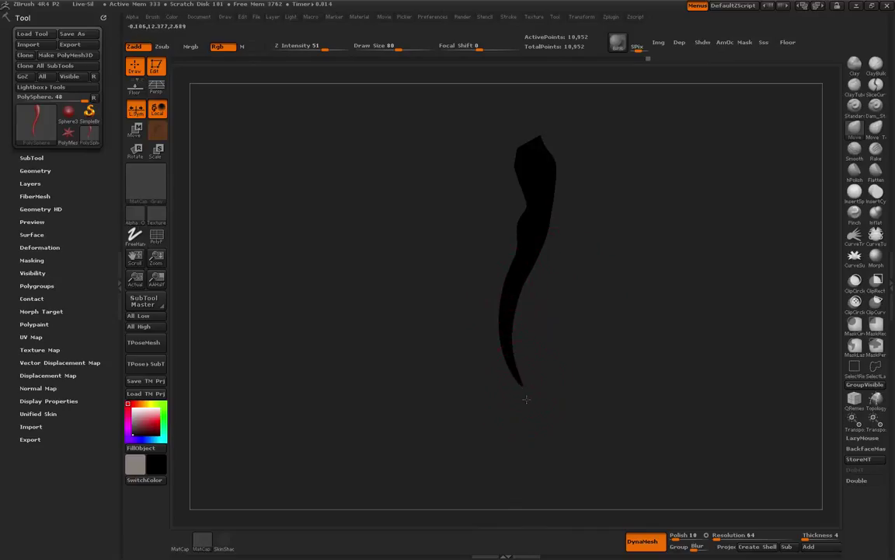
# Extend the tail downward and flare it into a broad angular fin with the Move brush at draw size 80, refining its edges at 44.
pyautogui.moveTo(526, 399)
pyautogui.mouseDown()
pyautogui.moveTo(554, 456)
pyautogui.moveTo(500, 366)
pyautogui.mouseUp()
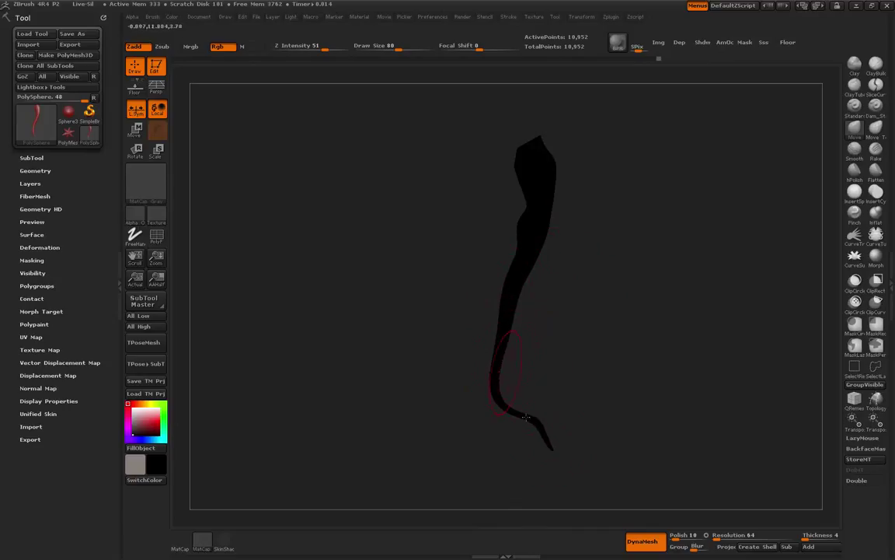
pyautogui.moveTo(526, 416)
pyautogui.mouseDown()
pyautogui.moveTo(513, 438)
pyautogui.moveTo(531, 396)
pyautogui.moveTo(503, 436)
pyautogui.moveTo(524, 408)
pyautogui.moveTo(497, 432)
pyautogui.moveTo(525, 421)
pyautogui.moveTo(511, 378)
pyautogui.moveTo(480, 381)
pyautogui.moveTo(516, 365)
pyautogui.moveTo(450, 372)
pyautogui.moveTo(507, 398)
pyautogui.moveTo(505, 327)
pyautogui.moveTo(466, 366)
pyautogui.moveTo(505, 421)
pyautogui.moveTo(468, 435)
pyautogui.mouseUp()
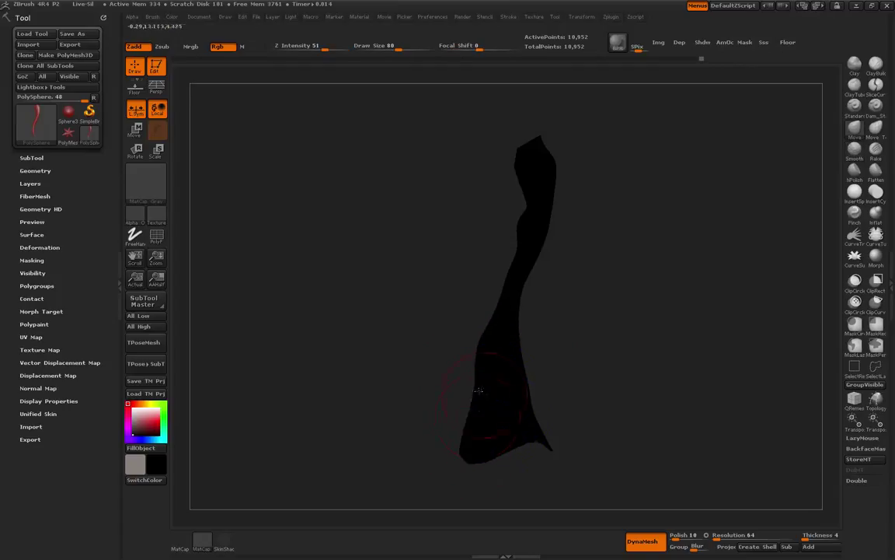
pyautogui.moveTo(479, 391)
pyautogui.mouseDown()
pyautogui.moveTo(471, 387)
pyautogui.moveTo(480, 441)
pyautogui.moveTo(519, 385)
pyautogui.moveTo(507, 326)
pyautogui.moveTo(513, 373)
pyautogui.moveTo(476, 427)
pyautogui.moveTo(498, 435)
pyautogui.moveTo(467, 419)
pyautogui.moveTo(461, 427)
pyautogui.mouseUp()
pyautogui.press('[')
pyautogui.press('[')
pyautogui.press('[')
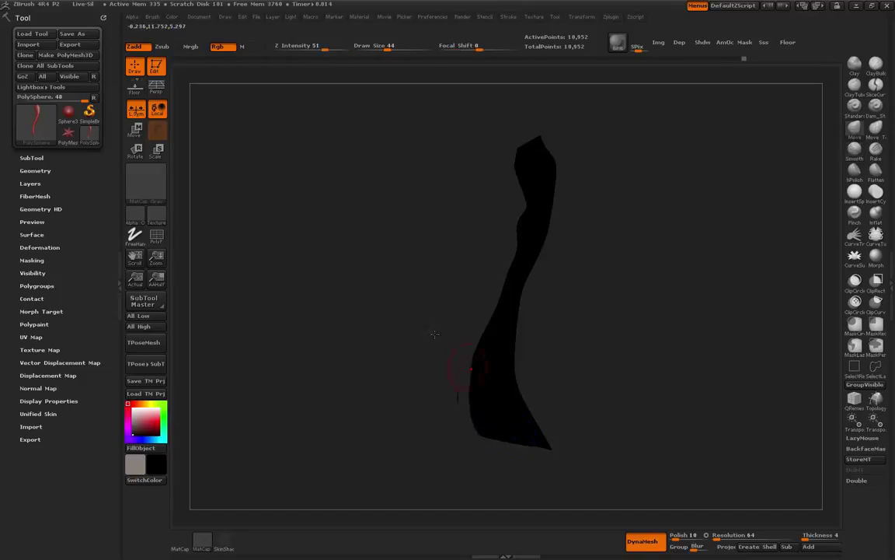
# Widen the sides of the head in front view with the Move brush, and smooth them into the narrow neck at draw size 96.
pyautogui.moveTo(444, 357); pyautogui.dragTo(448, 312)
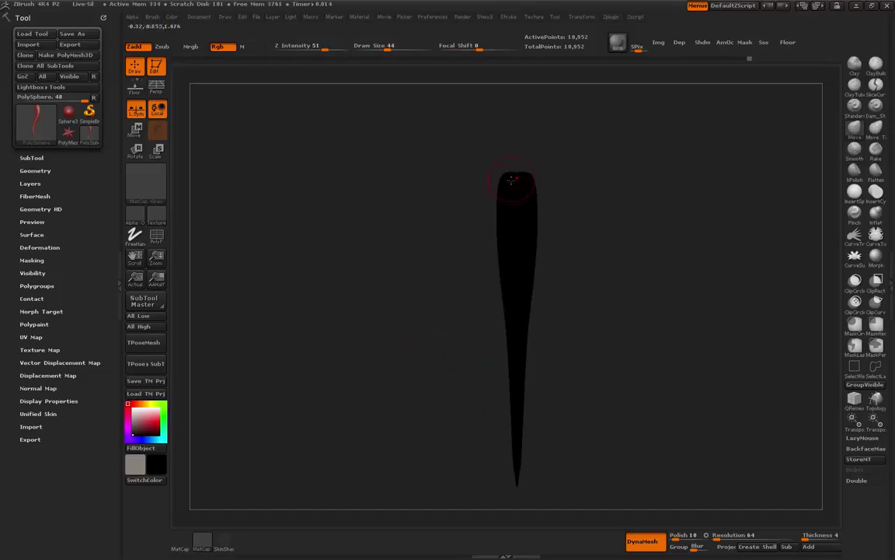
pyautogui.moveTo(380, 265); pyautogui.dragTo(417, 269)
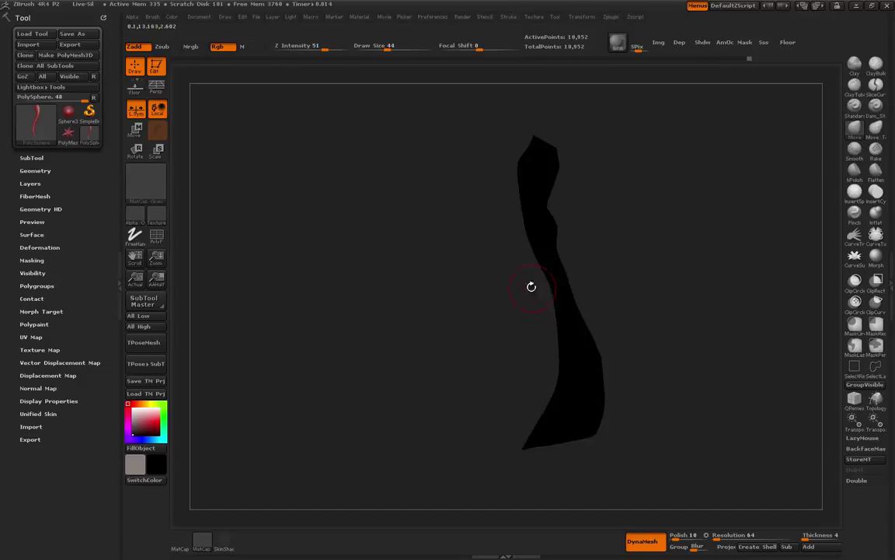
pyautogui.keyDown('shift'); pyautogui.moveTo(531, 286); pyautogui.dragTo(505, 340); pyautogui.keyUp('shift')
pyautogui.press(']')
pyautogui.press(']')
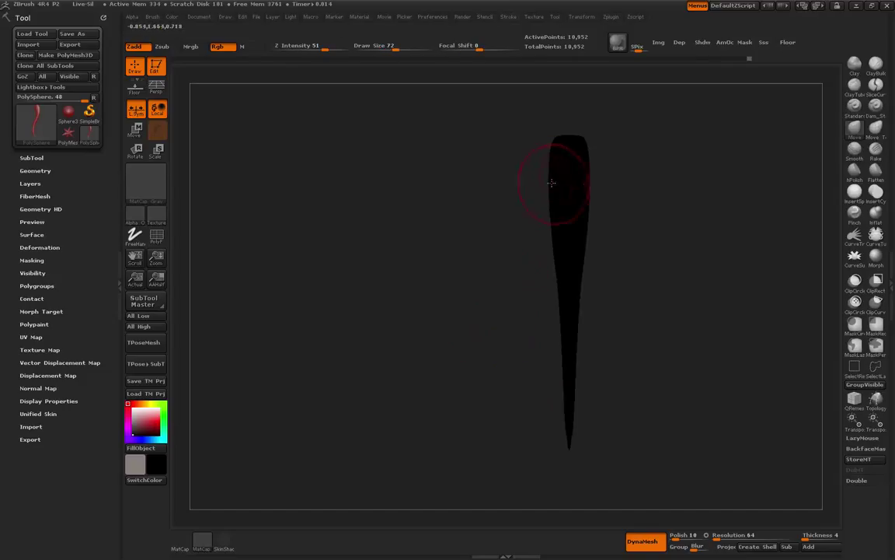
pyautogui.moveTo(552, 152); pyautogui.dragTo(503, 156)
pyautogui.moveTo(546, 197)
pyautogui.mouseDown()
pyautogui.moveTo(531, 194)
pyautogui.moveTo(540, 221)
pyautogui.moveTo(527, 178)
pyautogui.moveTo(529, 222)
pyautogui.mouseUp()
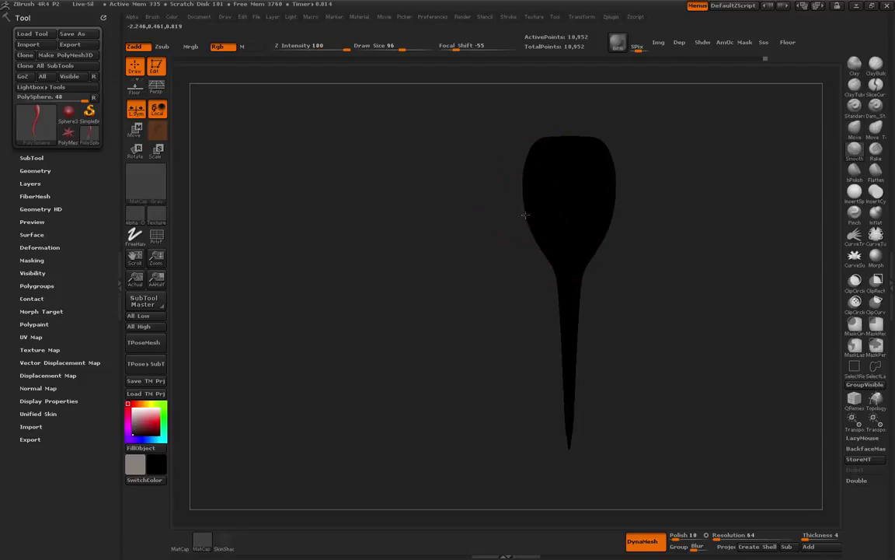
# Pull the front of the head outward in side view at draw size 96, and smooth the profile through the neck to the tail.
pyautogui.moveTo(466, 255); pyautogui.dragTo(525, 208)
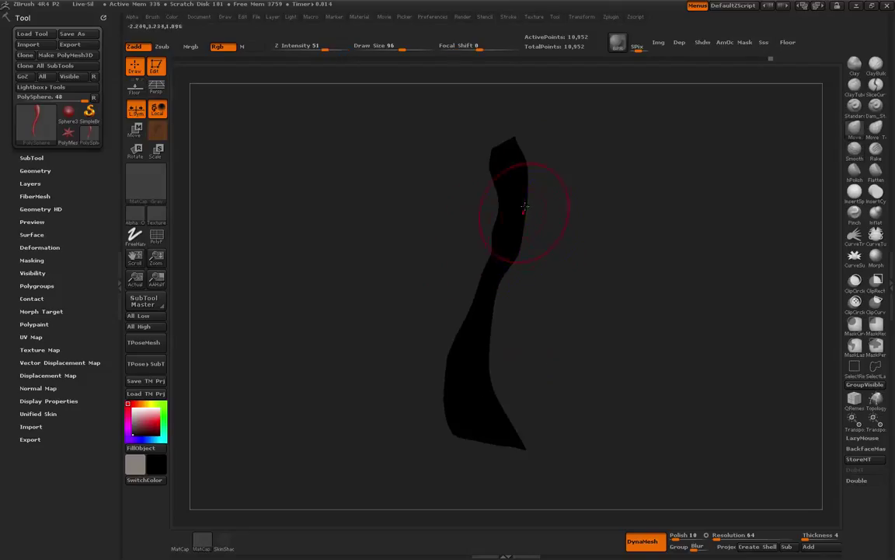
pyautogui.moveTo(571, 244); pyautogui.dragTo(567, 244)
pyautogui.moveTo(457, 175)
pyautogui.keyDown('shift'); pyautogui.mouseDown()
pyautogui.moveTo(444, 175)
pyautogui.moveTo(455, 156)
pyautogui.moveTo(436, 159)
pyautogui.moveTo(471, 244)
pyautogui.mouseUp(); pyautogui.keyUp('shift')
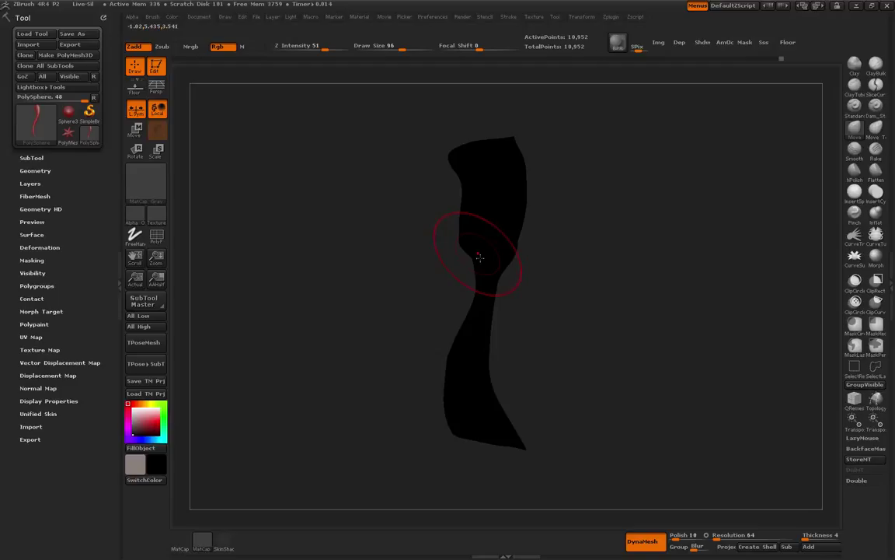
pyautogui.moveTo(479, 258)
pyautogui.keyDown('shift'); pyautogui.mouseDown()
pyautogui.moveTo(488, 372)
pyautogui.moveTo(483, 341)
pyautogui.moveTo(498, 351)
pyautogui.moveTo(471, 357)
pyautogui.moveTo(483, 303)
pyautogui.moveTo(475, 301)
pyautogui.moveTo(470, 360)
pyautogui.moveTo(472, 342)
pyautogui.mouseUp(); pyautogui.keyUp('shift')
# Smooth the head's sides in front view into an even taper toward the tail at draw size 96.
pyautogui.moveTo(618, 346)
pyautogui.mouseDown()
pyautogui.moveTo(561, 332)
pyautogui.moveTo(558, 313)
pyautogui.mouseUp()
pyautogui.moveTo(464, 244)
pyautogui.mouseDown()
pyautogui.moveTo(475, 237)
pyautogui.moveTo(463, 190)
pyautogui.moveTo(470, 221)
pyautogui.mouseUp()
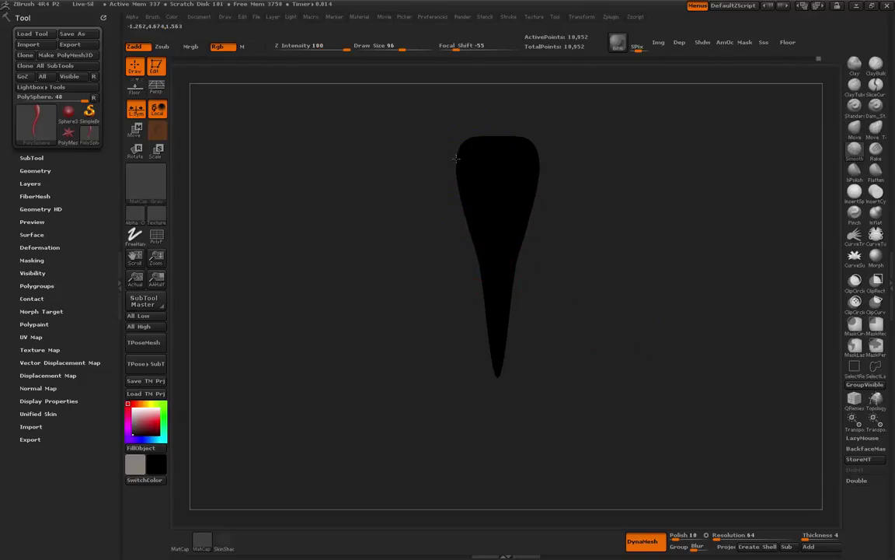
pyautogui.moveTo(456, 159)
pyautogui.keyDown('shift'); pyautogui.mouseDown()
pyautogui.moveTo(487, 133)
pyautogui.moveTo(498, 138)
pyautogui.moveTo(491, 153)
pyautogui.mouseUp(); pyautogui.keyUp('shift')
# Push a shallow dip into the middle of the head's top using the Move brush at draw size 64.
pyautogui.moveTo(459, 118); pyautogui.dragTo(523, 129)
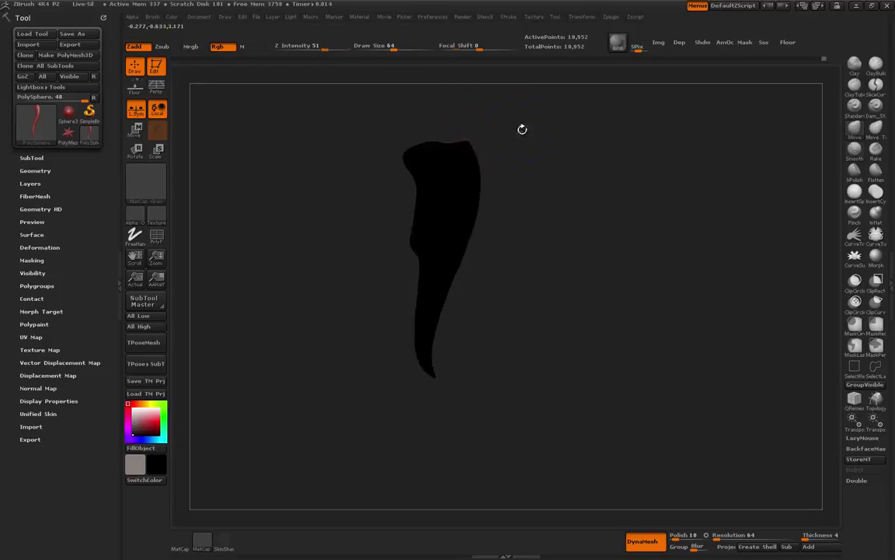
pyautogui.keyDown('alt'); pyautogui.moveTo(522, 211); pyautogui.dragTo(650, 268); pyautogui.keyUp('alt')
pyautogui.moveTo(461, 173); pyautogui.dragTo(419, 148)
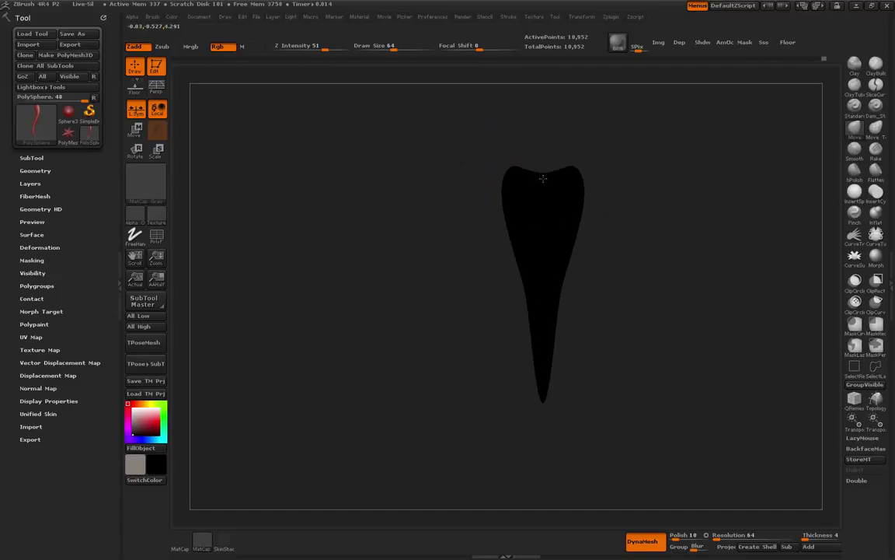
pyautogui.press('shift')
pyautogui.moveTo(539, 143); pyautogui.dragTo(510, 147)
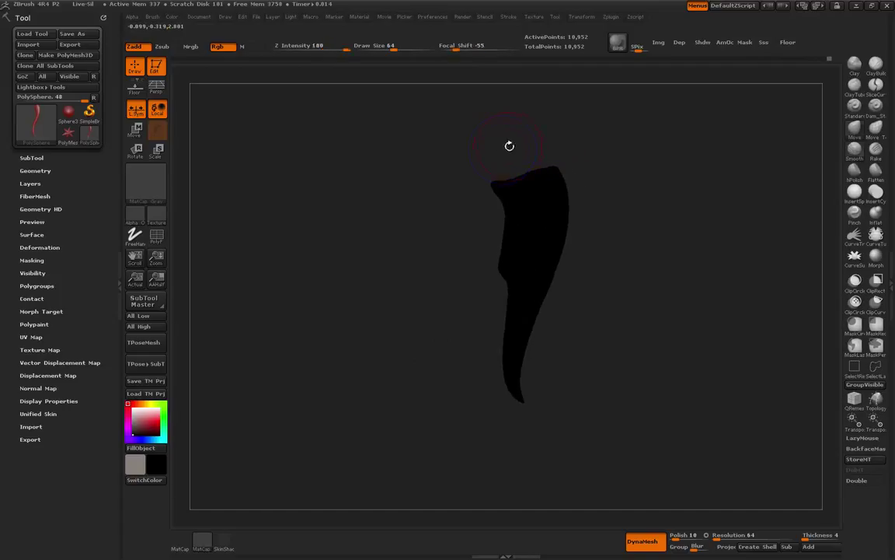
pyautogui.moveTo(534, 178); pyautogui.dragTo(524, 184)
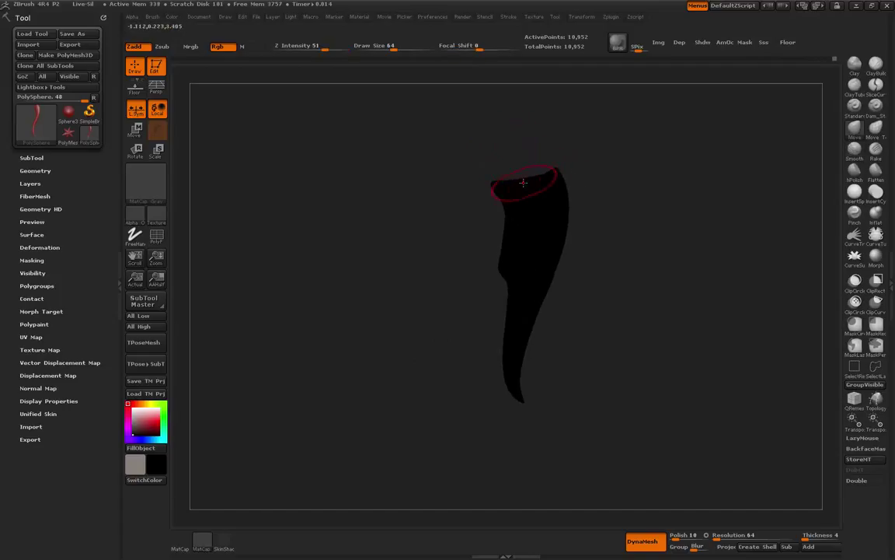
# Smooth the body's front, deepen the dip in the head's top with the Move brush, and smooth the head's sides.
pyautogui.press('shift')
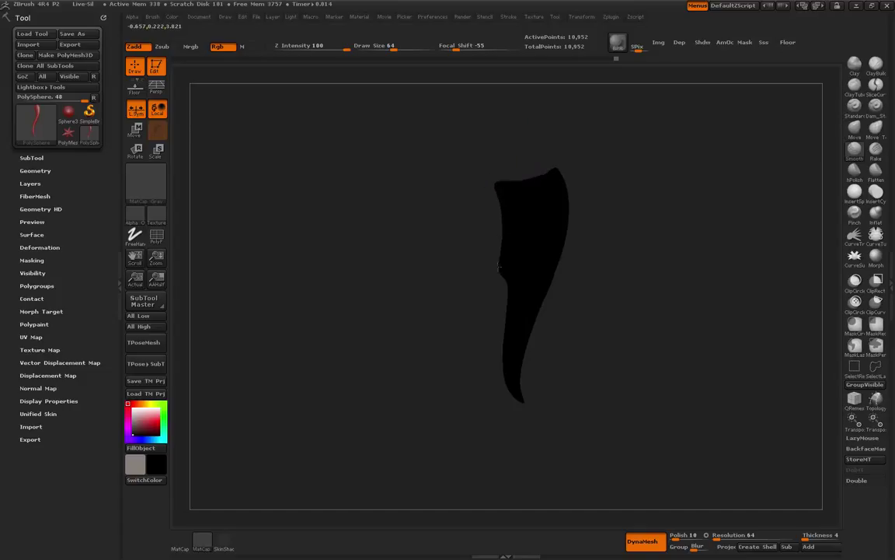
pyautogui.keyDown('shift'); pyautogui.moveTo(498, 374); pyautogui.dragTo(500, 226); pyautogui.keyUp('shift')
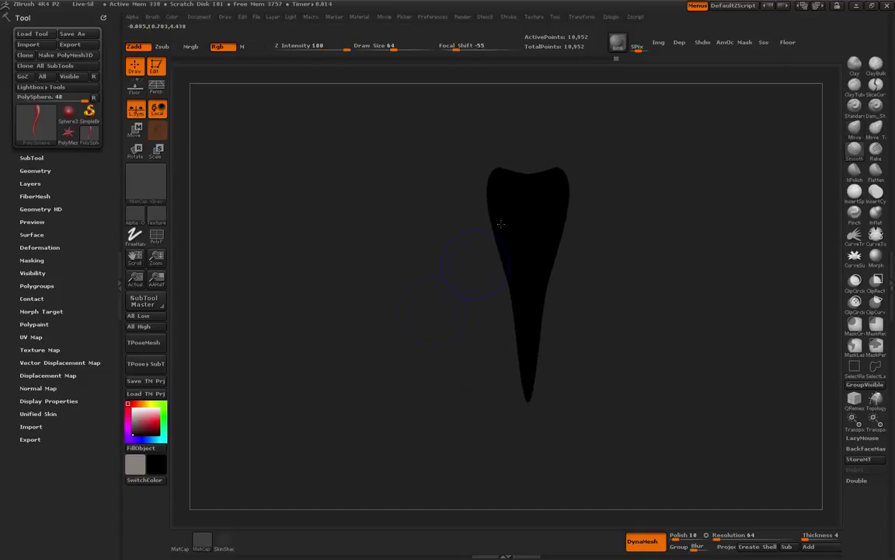
pyautogui.moveTo(532, 178); pyautogui.dragTo(535, 184)
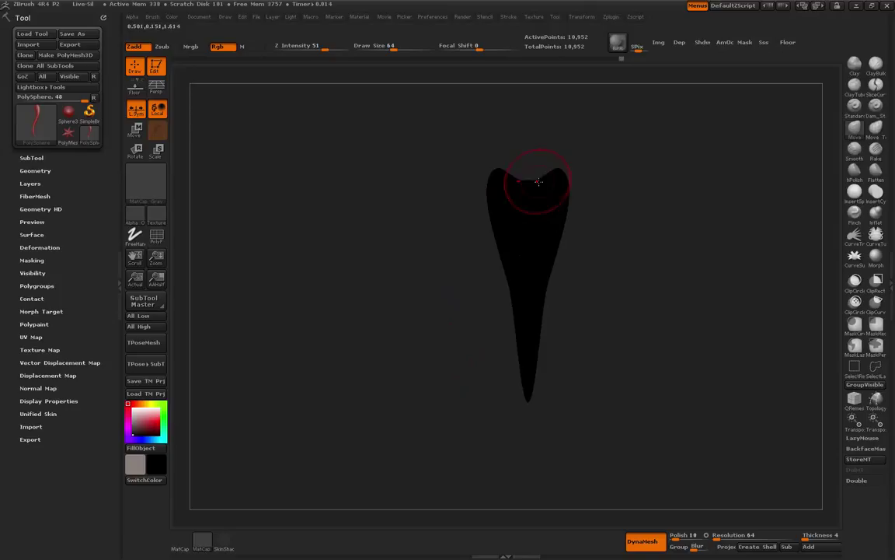
pyautogui.press('shift')
pyautogui.moveTo(537, 182); pyautogui.dragTo(529, 185)
pyautogui.press('shift')
pyautogui.press('shift')
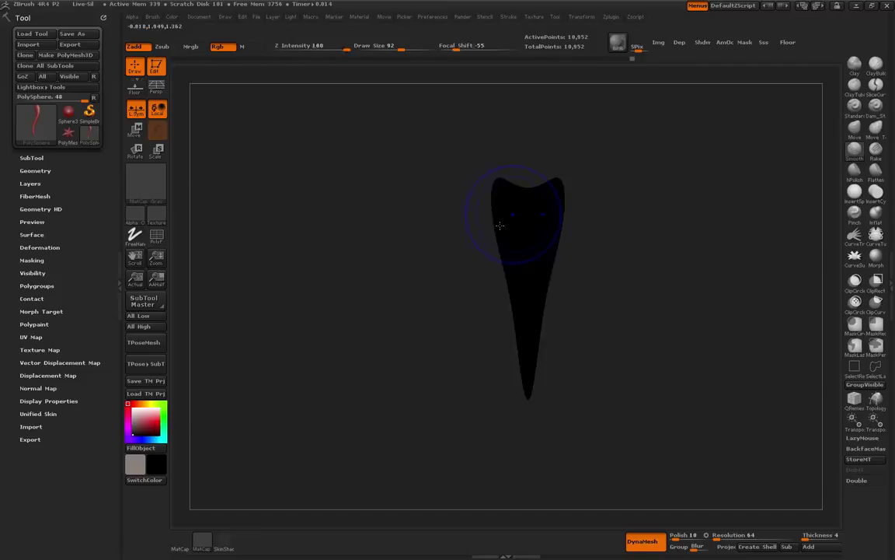
# In side view, push the neck inward and raise the front of the head into a rounded peak using Move at draw size 92.
pyautogui.moveTo(566, 281); pyautogui.dragTo(496, 282)
pyautogui.keyDown('alt'); pyautogui.moveTo(573, 342); pyautogui.dragTo(635, 311); pyautogui.keyUp('alt')
pyautogui.moveTo(515, 216); pyautogui.dragTo(528, 202)
pyautogui.moveTo(517, 159); pyautogui.dragTo(518, 134)
pyautogui.moveTo(519, 160); pyautogui.dragTo(505, 154)
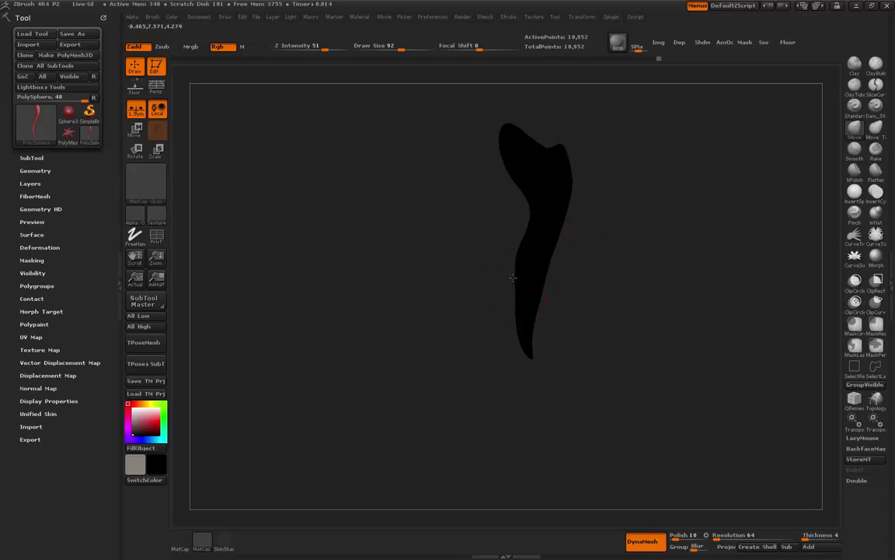
# Stretch the tail tip downward and back in side view with Move at draw size 92, and smooth the S-shaped profile.
pyautogui.moveTo(513, 278); pyautogui.dragTo(505, 288)
pyautogui.keyDown('shift'); pyautogui.moveTo(533, 245); pyautogui.dragTo(517, 326); pyautogui.keyUp('shift')
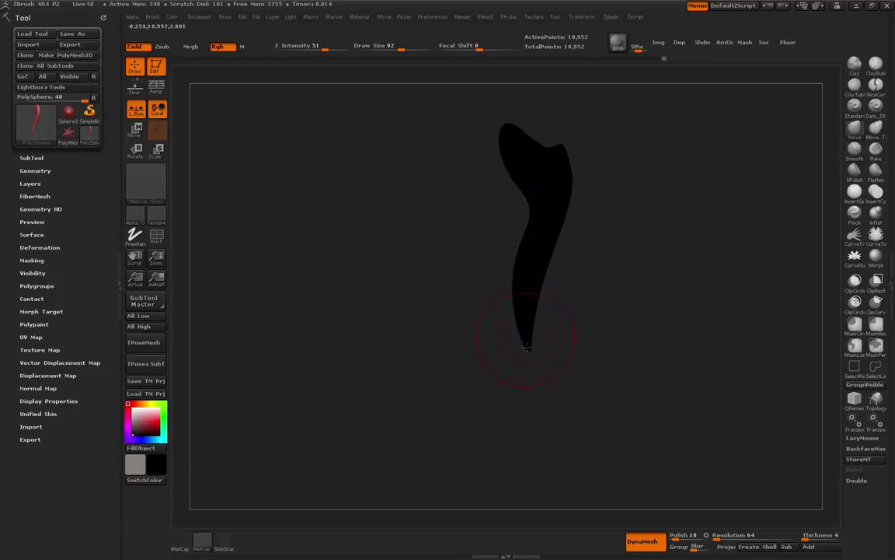
pyautogui.moveTo(528, 346); pyautogui.dragTo(553, 436)
pyautogui.moveTo(540, 377)
pyautogui.mouseDown()
pyautogui.moveTo(522, 299)
pyautogui.moveTo(519, 314)
pyautogui.moveTo(528, 385)
pyautogui.moveTo(535, 255)
pyautogui.mouseUp()
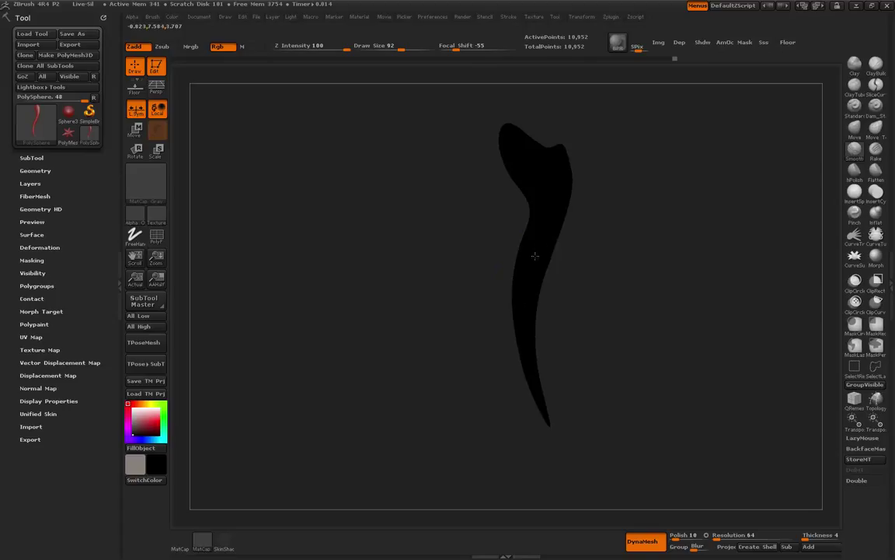
pyautogui.keyDown('shift'); pyautogui.moveTo(525, 334); pyautogui.dragTo(527, 359); pyautogui.keyUp('shift')
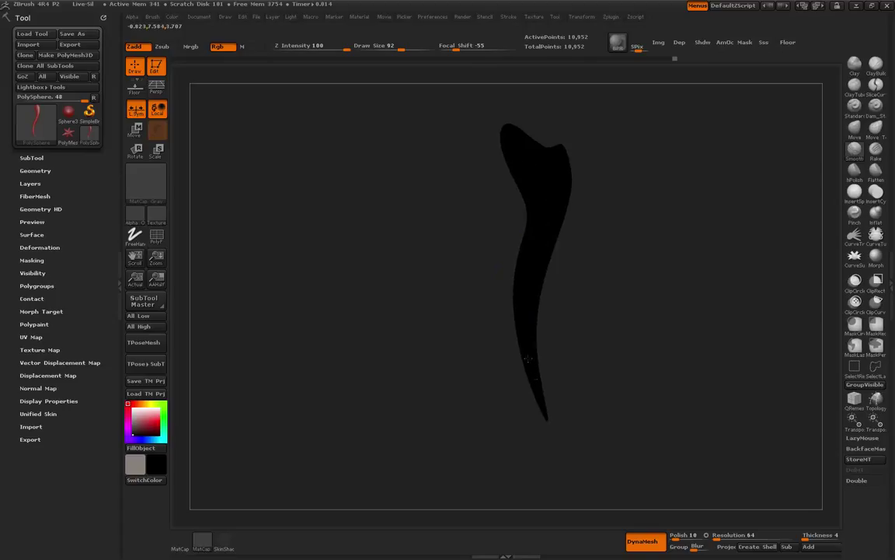
# Widen the head's sides in front view at draw size 92, and smooth the form down to the tail tip.
pyautogui.moveTo(460, 290); pyautogui.dragTo(430, 307)
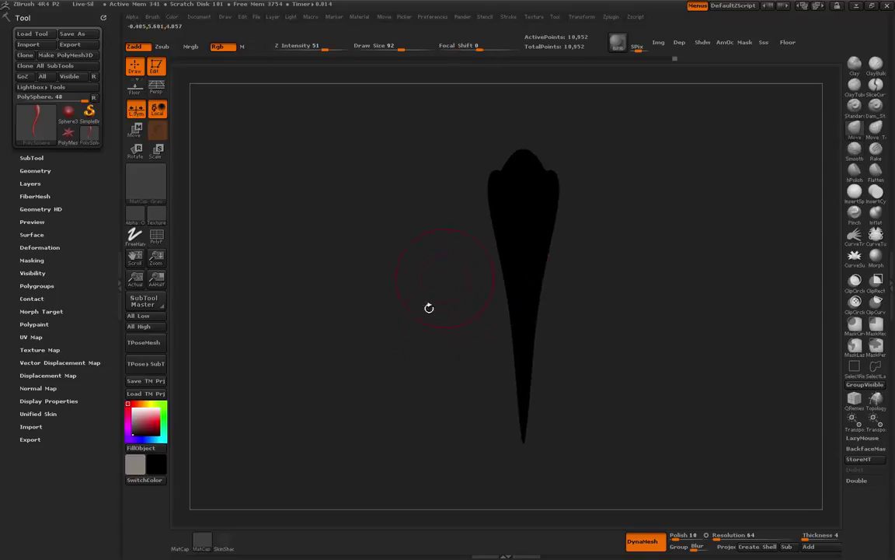
pyautogui.moveTo(492, 203); pyautogui.dragTo(507, 300)
pyautogui.press('shift')
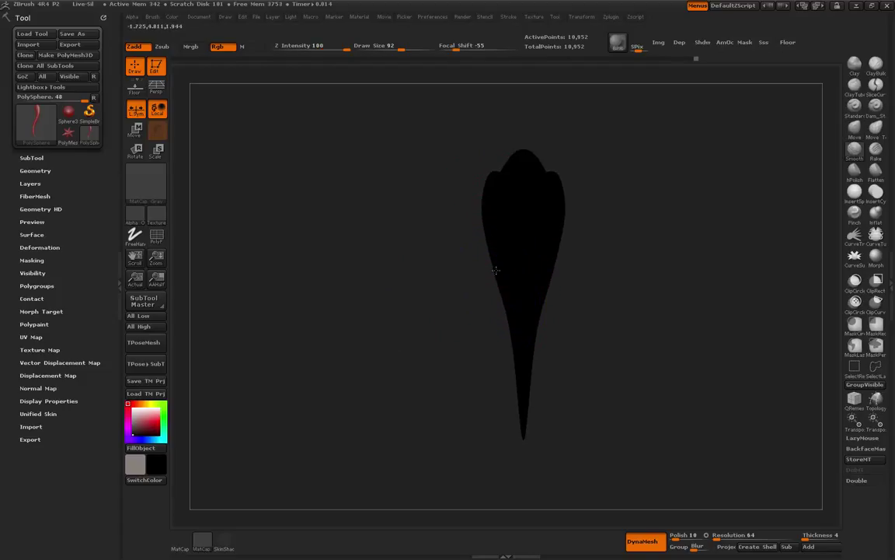
pyautogui.moveTo(520, 429)
pyautogui.mouseDown()
pyautogui.moveTo(385, 337)
pyautogui.moveTo(402, 344)
pyautogui.moveTo(445, 330)
pyautogui.mouseUp()
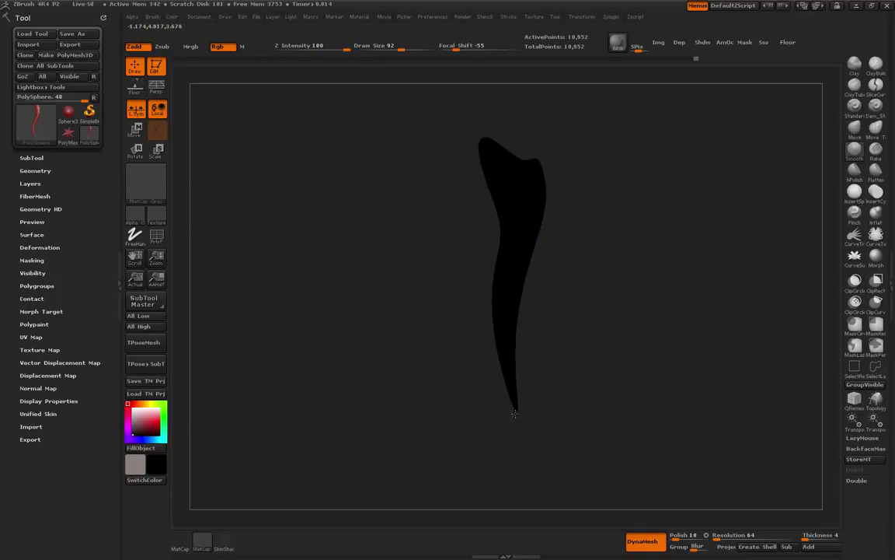
pyautogui.keyDown('shift'); pyautogui.moveTo(523, 357); pyautogui.dragTo(520, 428); pyautogui.keyUp('shift')
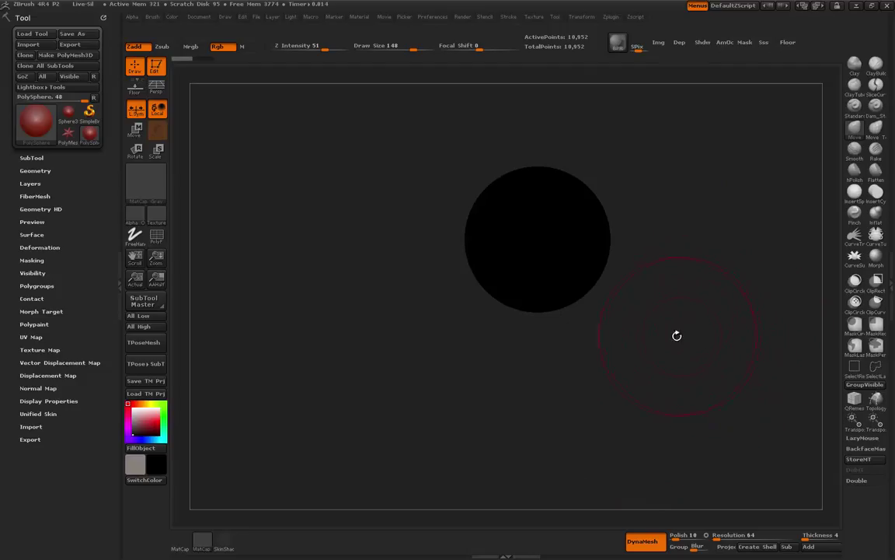
pyautogui.keyDown('alt'); pyautogui.moveTo(679, 329); pyautogui.dragTo(683, 402); pyautogui.keyUp('alt')
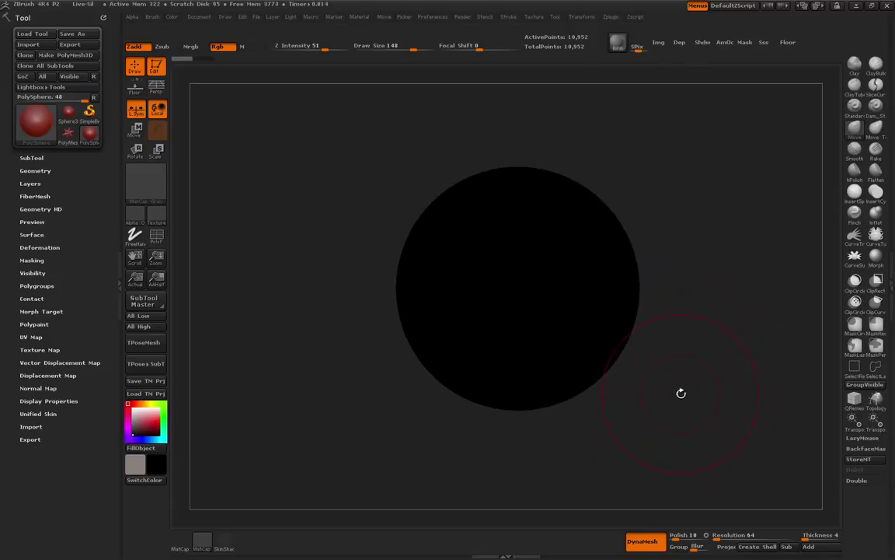
pyautogui.press('[')
pyautogui.press('[')
pyautogui.press('[')
pyautogui.press('[')
pyautogui.press('[')
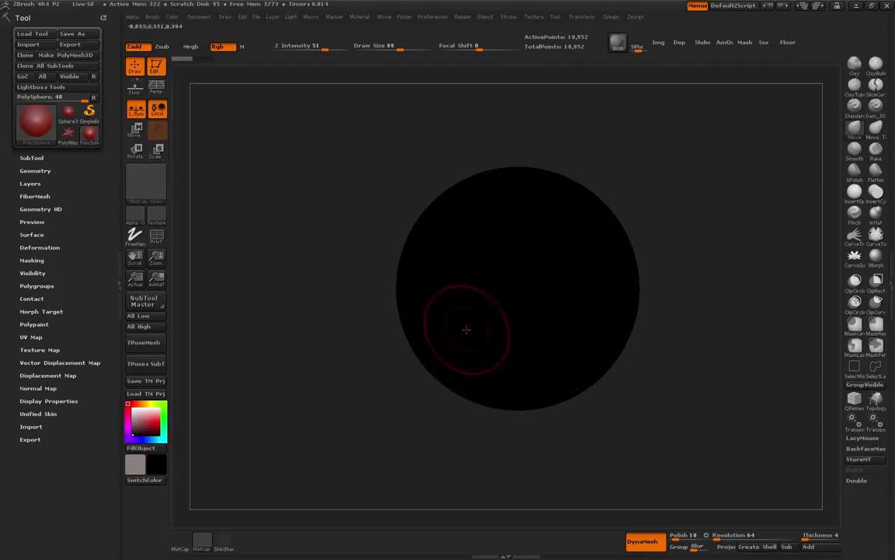
pyautogui.keyDown('shift'); pyautogui.moveTo(384, 385); pyautogui.dragTo(426, 384); pyautogui.keyUp('shift')
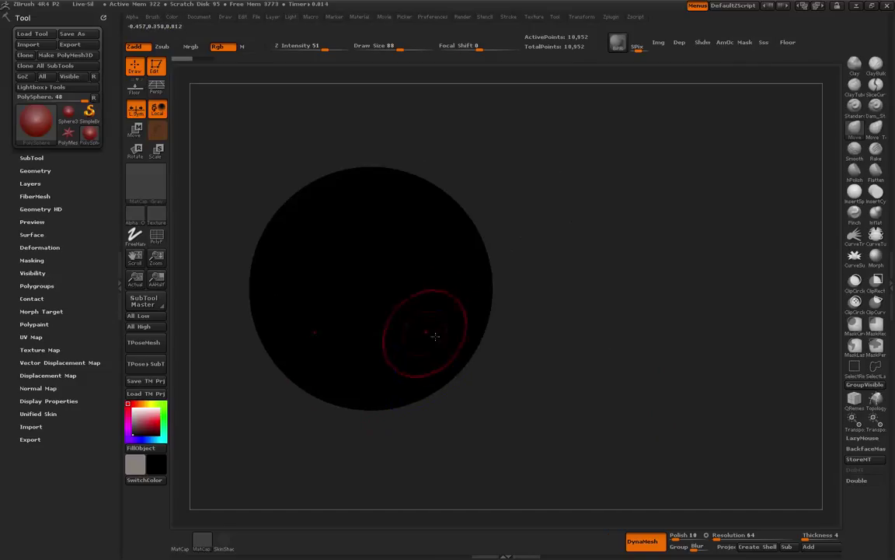
pyautogui.keyDown('alt'); pyautogui.moveTo(627, 412); pyautogui.dragTo(731, 399); pyautogui.keyUp('alt')
pyautogui.keyDown('alt'); pyautogui.moveTo(380, 424); pyautogui.dragTo(416, 356); pyautogui.keyUp('alt')
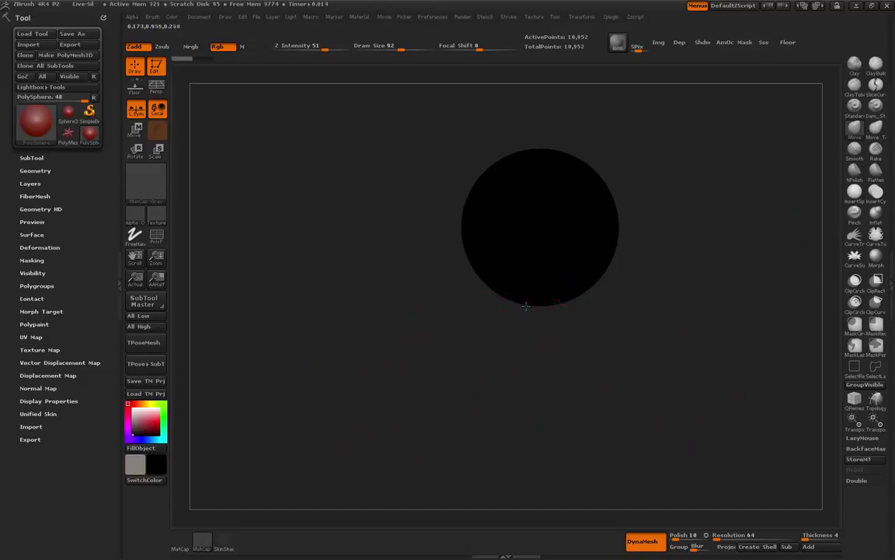
# Flare the sphere's upper sides outward and upward with the Move brush at draw size 144, leaving a shallow dip between them.
pyautogui.press(']')
pyautogui.press(']')
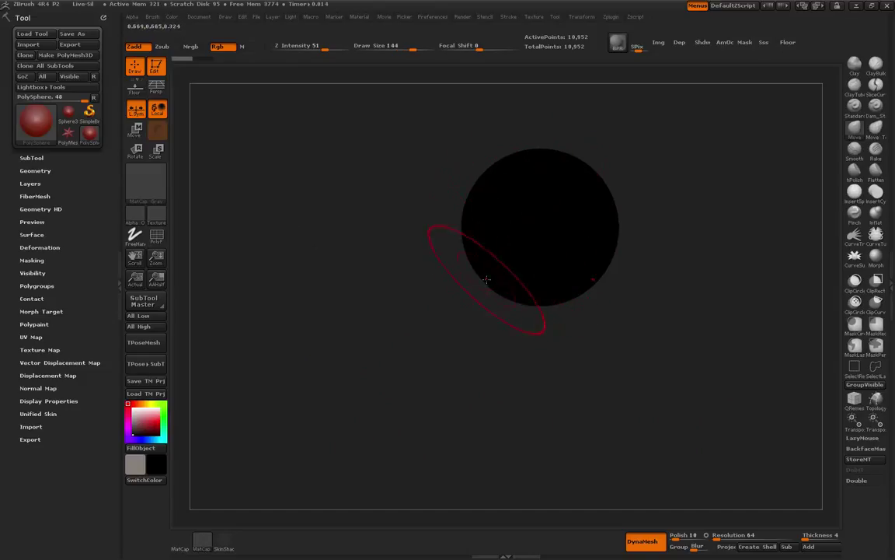
pyautogui.moveTo(491, 283); pyautogui.dragTo(479, 293)
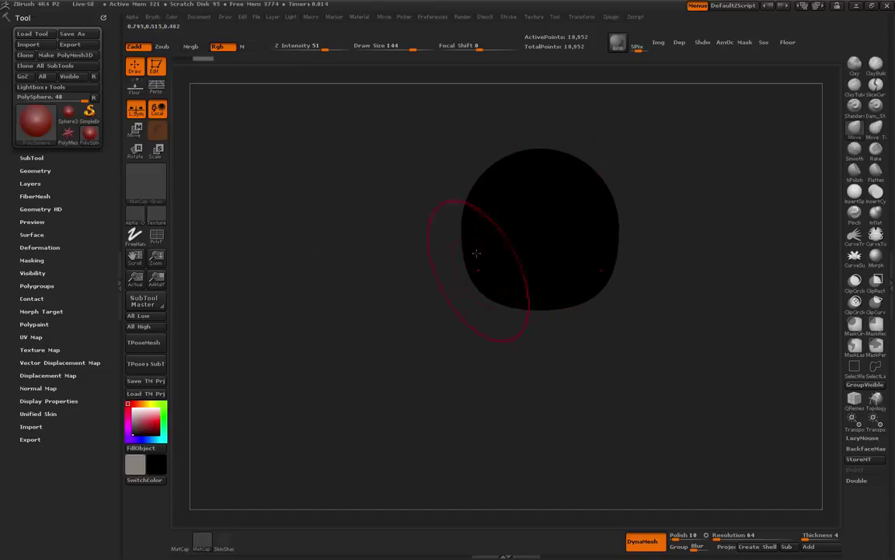
pyautogui.moveTo(476, 253); pyautogui.dragTo(466, 204)
pyautogui.moveTo(462, 175); pyautogui.dragTo(448, 145)
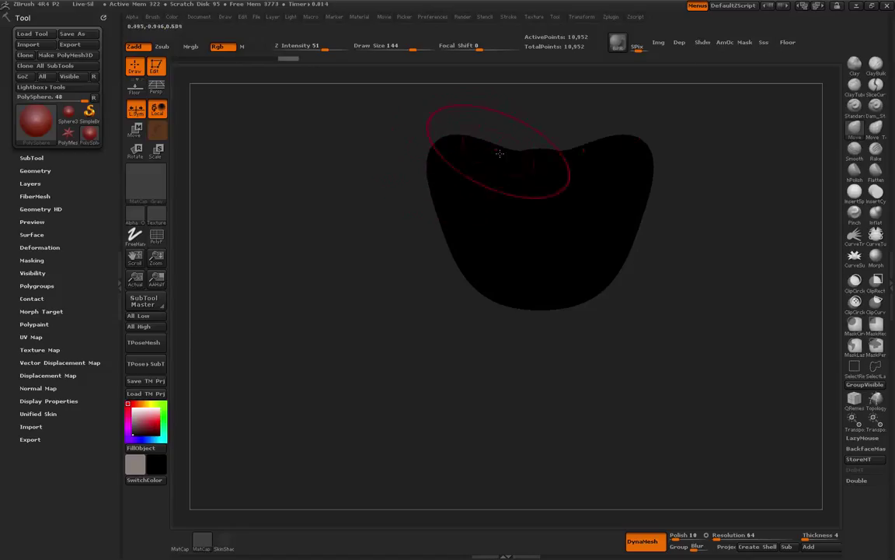
pyautogui.moveTo(501, 154); pyautogui.dragTo(504, 145)
pyautogui.moveTo(446, 208)
pyautogui.mouseDown()
pyautogui.moveTo(435, 212)
pyautogui.moveTo(438, 238)
pyautogui.mouseUp()
# Draw the lower half of the form inward and stretch its underside down into a long tail with Move at draw size 144.
pyautogui.moveTo(459, 262)
pyautogui.mouseDown()
pyautogui.moveTo(450, 266)
pyautogui.moveTo(509, 377)
pyautogui.mouseUp()
pyautogui.moveTo(537, 342)
pyautogui.mouseDown()
pyautogui.moveTo(536, 431)
pyautogui.moveTo(516, 444)
pyautogui.mouseUp()
pyautogui.keyDown('alt'); pyautogui.moveTo(402, 416); pyautogui.dragTo(372, 303); pyautogui.keyUp('alt')
pyautogui.moveTo(530, 333); pyautogui.dragTo(529, 471)
# Narrow the body's sides and the rounded tail end symmetrically in front view using Move at draw size 144.
pyautogui.moveTo(476, 294); pyautogui.dragTo(490, 342)
pyautogui.moveTo(494, 412); pyautogui.dragTo(501, 424)
pyautogui.moveTo(518, 467); pyautogui.dragTo(520, 471)
pyautogui.moveTo(499, 420); pyautogui.dragTo(508, 426)
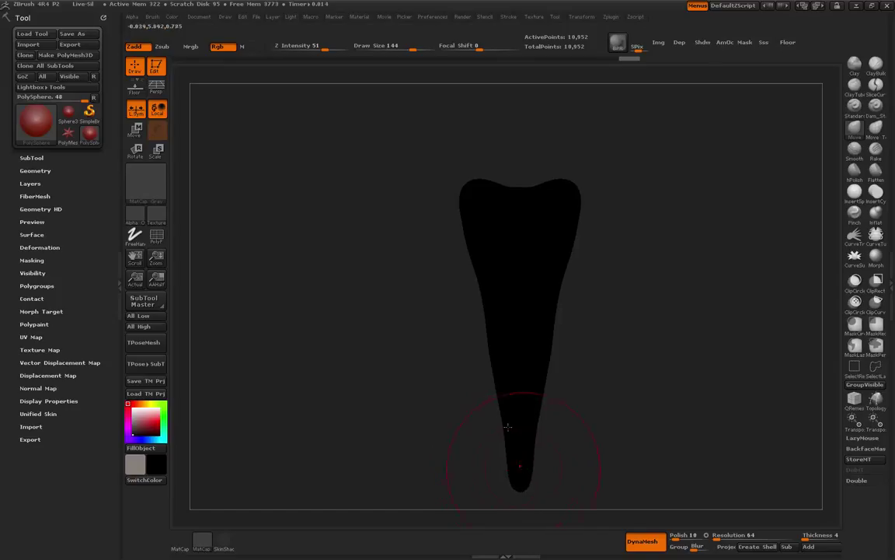
pyautogui.moveTo(487, 352); pyautogui.dragTo(495, 354)
# Smooth the sides into a straight taper toward the tail, and smooth the dip in the top into a flat edge.
pyautogui.moveTo(471, 240)
pyautogui.keyDown('shift'); pyautogui.mouseDown()
pyautogui.moveTo(513, 471)
pyautogui.moveTo(512, 428)
pyautogui.mouseUp(); pyautogui.keyUp('shift')
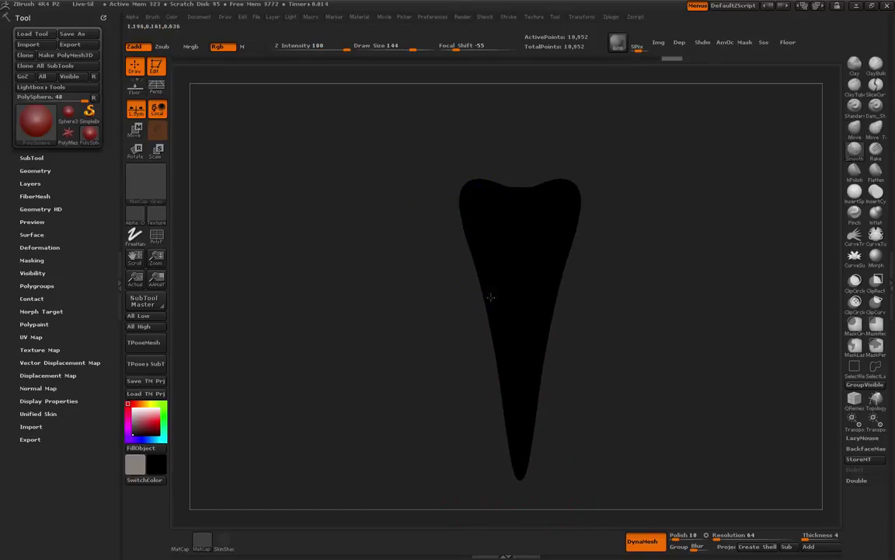
pyautogui.moveTo(490, 297)
pyautogui.keyDown('shift'); pyautogui.mouseDown()
pyautogui.moveTo(483, 305)
pyautogui.moveTo(420, 263)
pyautogui.moveTo(429, 220)
pyautogui.mouseUp(); pyautogui.keyUp('shift')
pyautogui.keyDown('shift'); pyautogui.moveTo(482, 195); pyautogui.dragTo(521, 162); pyautogui.keyUp('shift')
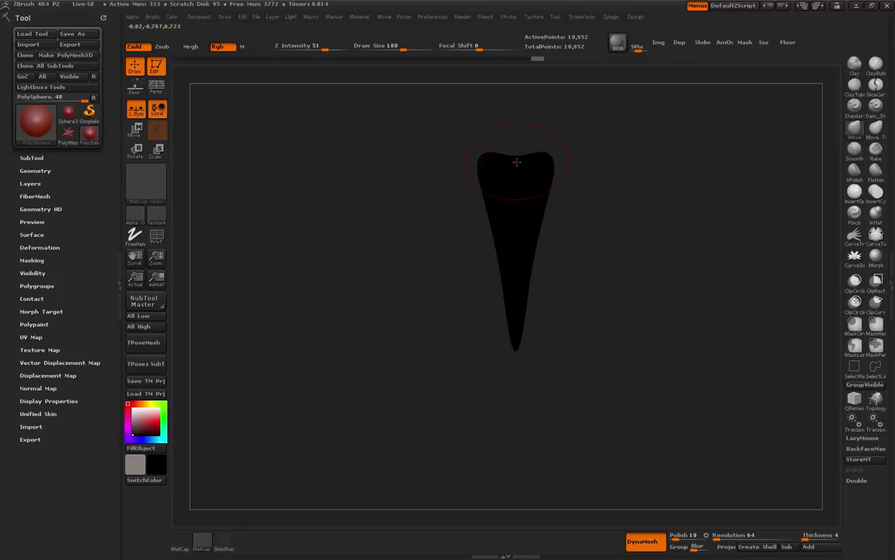
pyautogui.keyDown('shift'); pyautogui.moveTo(515, 160); pyautogui.dragTo(539, 210); pyautogui.keyUp('shift')
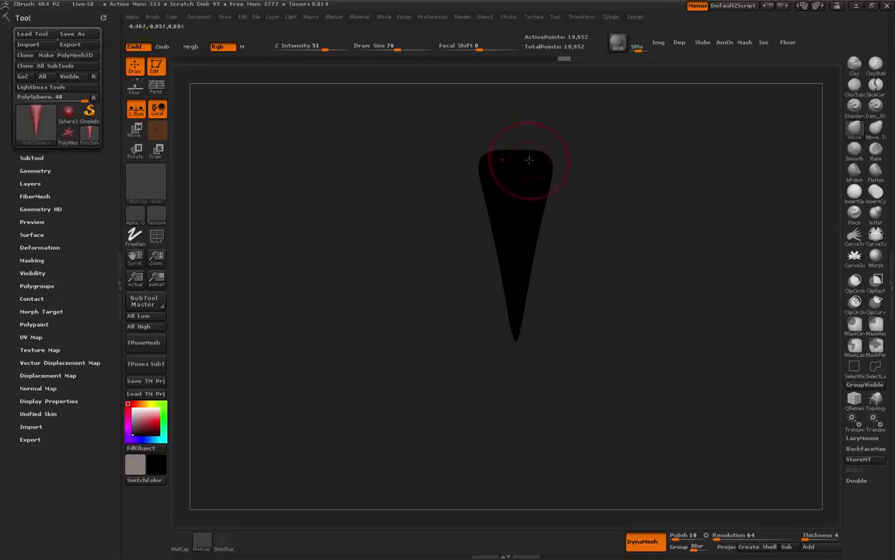
pyautogui.moveTo(635, 255); pyautogui.dragTo(545, 378)
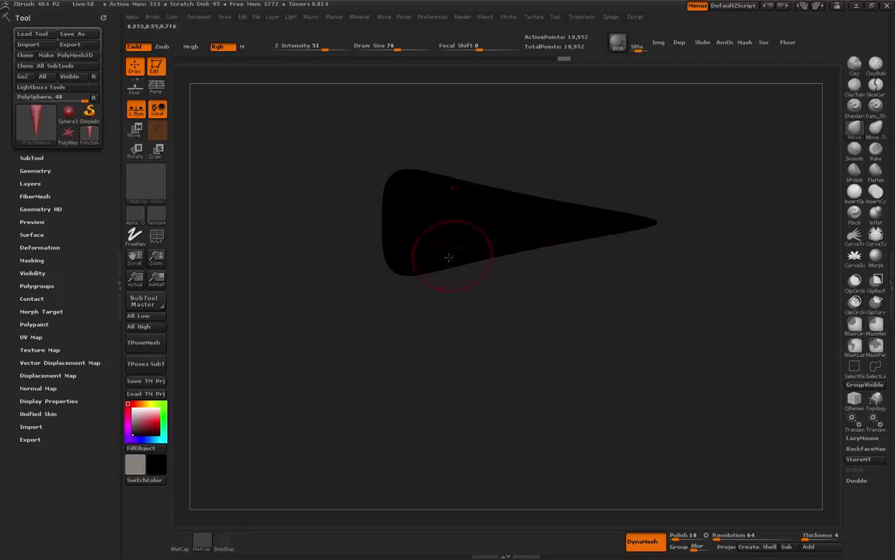
pyautogui.moveTo(653, 225)
pyautogui.mouseDown()
pyautogui.moveTo(645, 272)
pyautogui.moveTo(665, 195)
pyautogui.moveTo(674, 276)
pyautogui.moveTo(641, 222)
pyautogui.moveTo(629, 248)
pyautogui.moveTo(696, 321)
pyautogui.mouseUp()
pyautogui.keyDown('alt'); pyautogui.moveTo(364, 281); pyautogui.dragTo(438, 274); pyautogui.keyUp('alt')
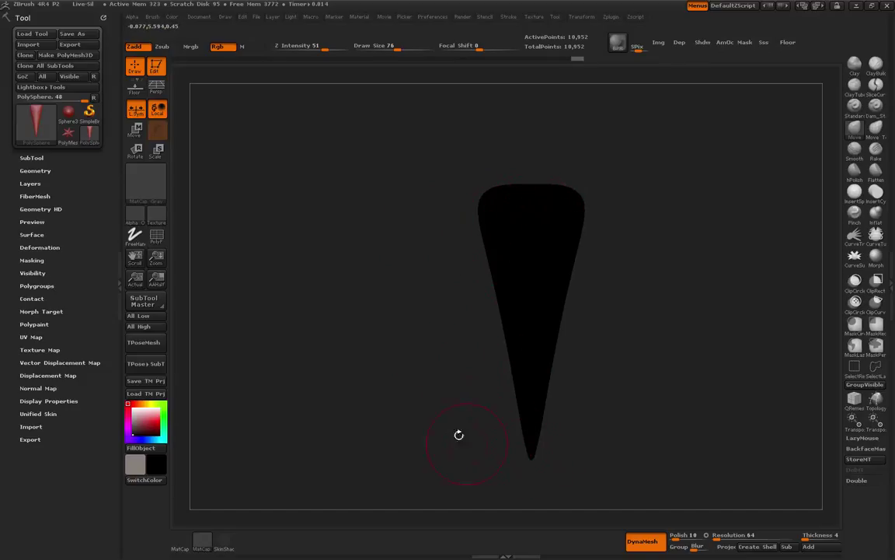
# Smooth the head's upper corners and the sides down to the tail at draw size 124 for a rounded teardrop silhouette.
pyautogui.keyDown('alt'); pyautogui.moveTo(414, 427); pyautogui.dragTo(413, 377); pyautogui.keyUp('alt')
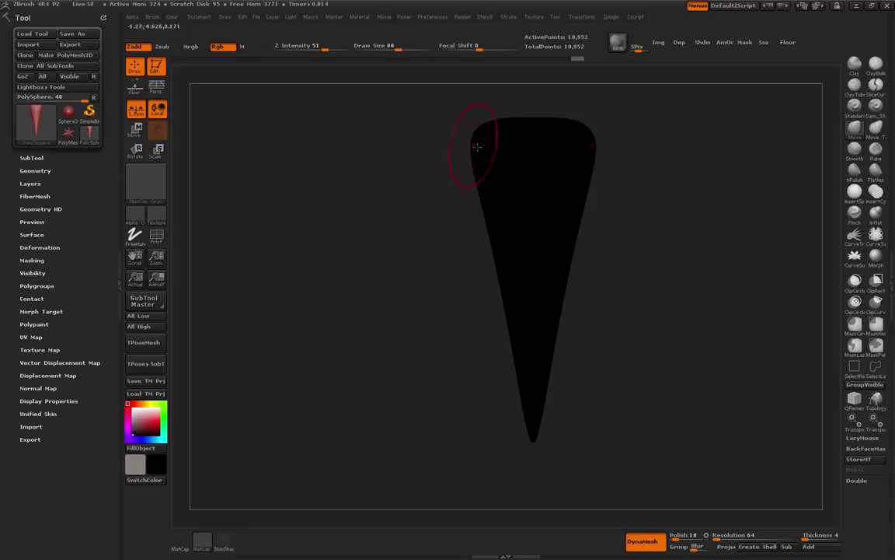
pyautogui.press('shift')
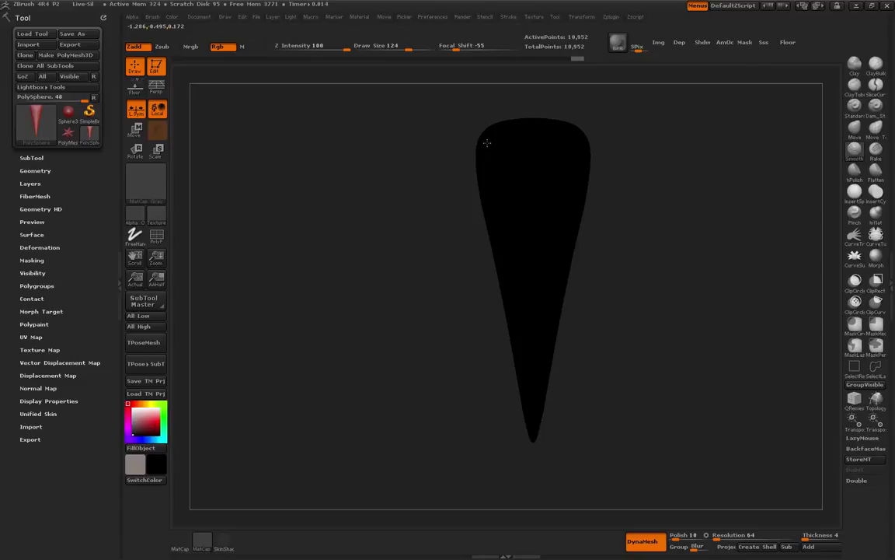
pyautogui.keyDown('shift'); pyautogui.moveTo(486, 143); pyautogui.dragTo(484, 212); pyautogui.keyUp('shift')
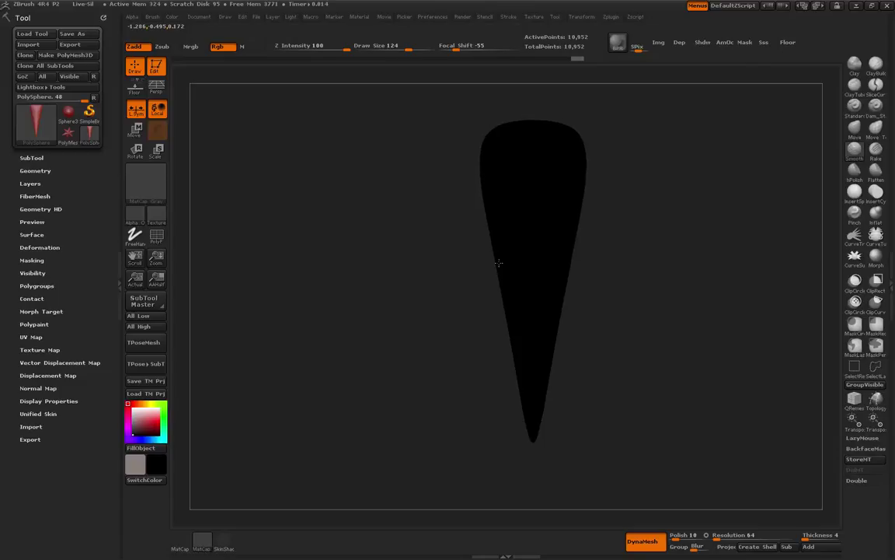
pyautogui.keyDown('shift'); pyautogui.moveTo(513, 361); pyautogui.dragTo(497, 255); pyautogui.keyUp('shift')
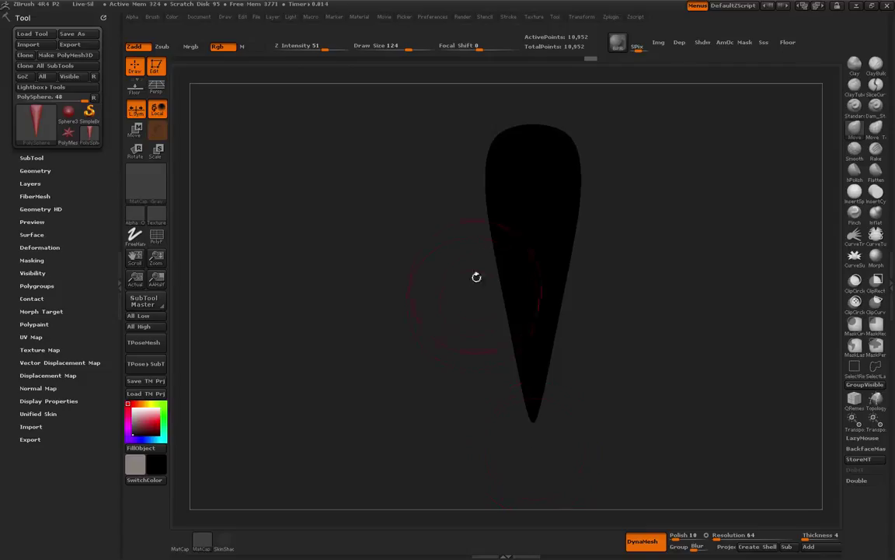
# Turn the form toward its side profile and smooth the front edge of the head at draw size 76.
pyautogui.moveTo(420, 286); pyautogui.dragTo(457, 281)
pyautogui.moveTo(402, 269)
pyautogui.keyDown('alt'); pyautogui.mouseDown()
pyautogui.moveTo(426, 301)
pyautogui.moveTo(418, 261)
pyautogui.mouseUp(); pyautogui.keyUp('alt')
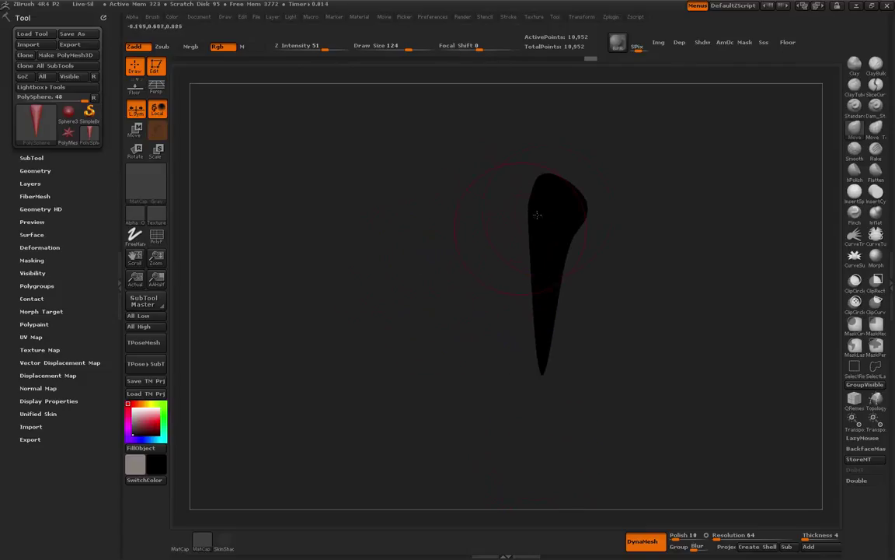
pyautogui.press('shift')
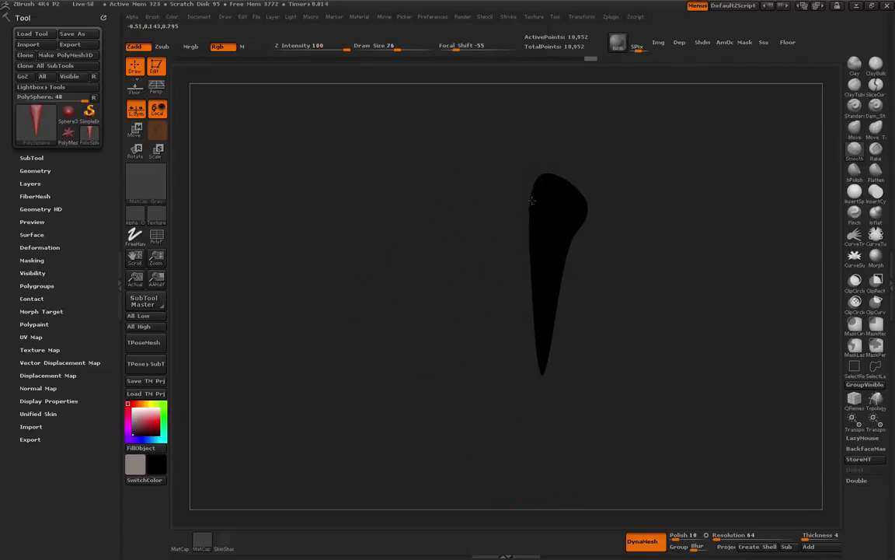
pyautogui.moveTo(485, 248)
pyautogui.keyDown('shift'); pyautogui.mouseDown()
pyautogui.moveTo(510, 266)
pyautogui.moveTo(500, 256)
pyautogui.mouseUp(); pyautogui.keyUp('shift')
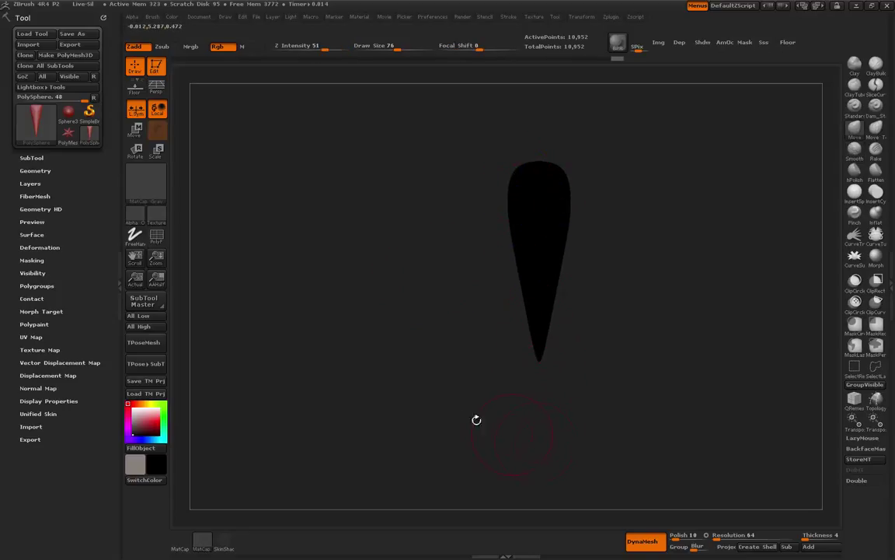
# Flip the form so its tail points upward, and smooth the pointed tail into a shorter tip at draw size 76.
pyautogui.moveTo(476, 419); pyautogui.dragTo(443, 333)
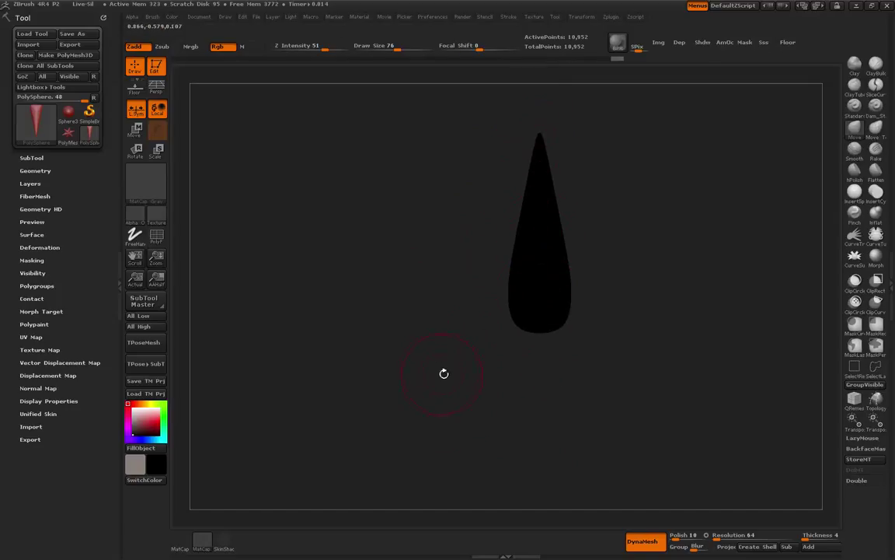
pyautogui.press('shift')
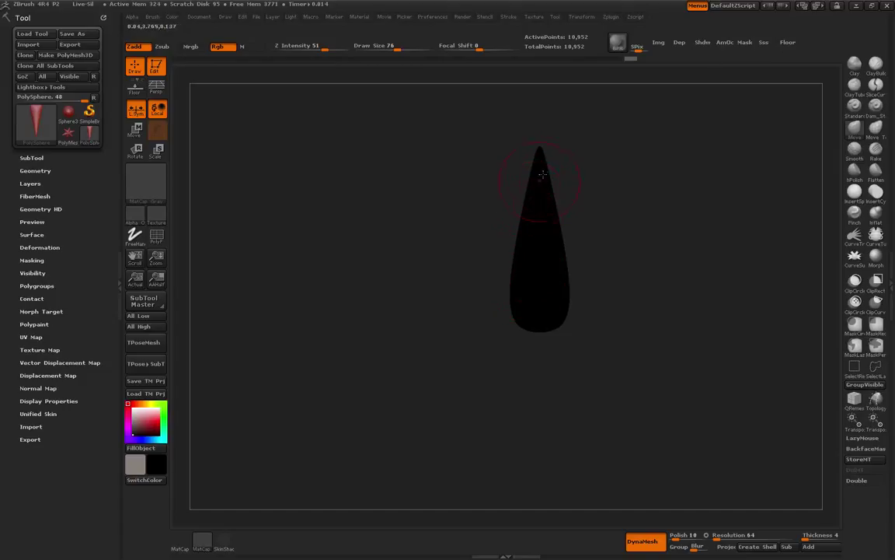
pyautogui.press('shift')
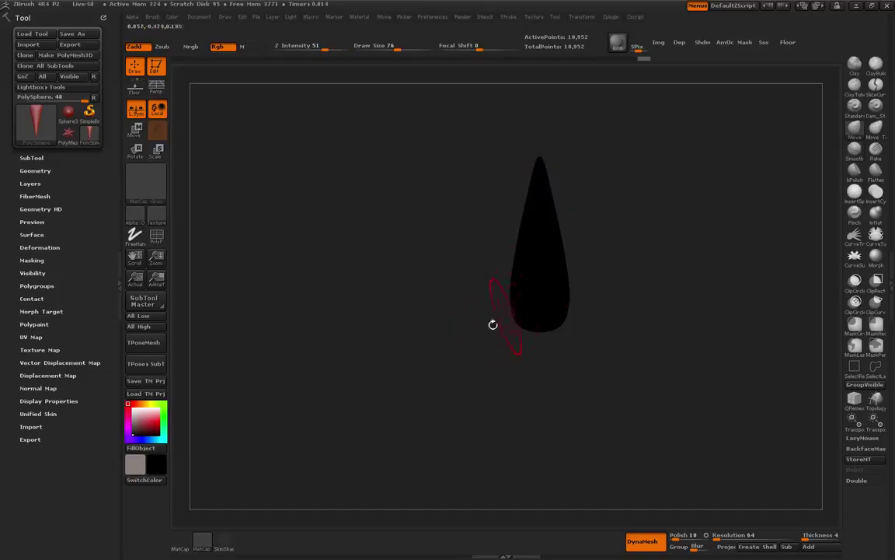
# Turn the wide end upward, pull its upper corners into two horns, and smooth them into the body at draw size 64.
pyautogui.moveTo(492, 322)
pyautogui.mouseDown()
pyautogui.moveTo(480, 319)
pyautogui.moveTo(477, 272)
pyautogui.mouseUp()
pyautogui.keyDown('alt'); pyautogui.moveTo(450, 331); pyautogui.dragTo(446, 296); pyautogui.keyUp('alt')
pyautogui.press('[')
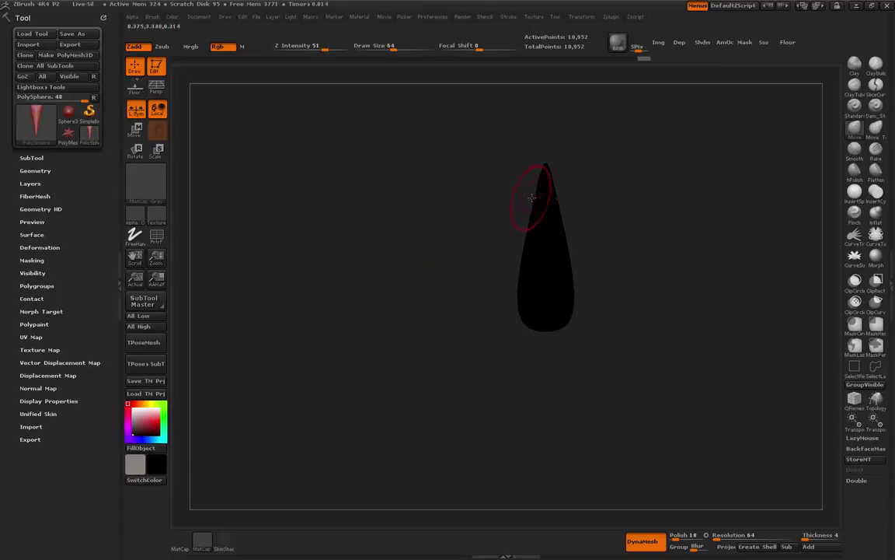
pyautogui.press(']')
pyautogui.press(']')
pyautogui.moveTo(462, 300); pyautogui.dragTo(458, 342)
pyautogui.press('[')
pyautogui.moveTo(516, 200)
pyautogui.mouseDown()
pyautogui.moveTo(485, 172)
pyautogui.moveTo(502, 149)
pyautogui.mouseUp()
pyautogui.press('shift')
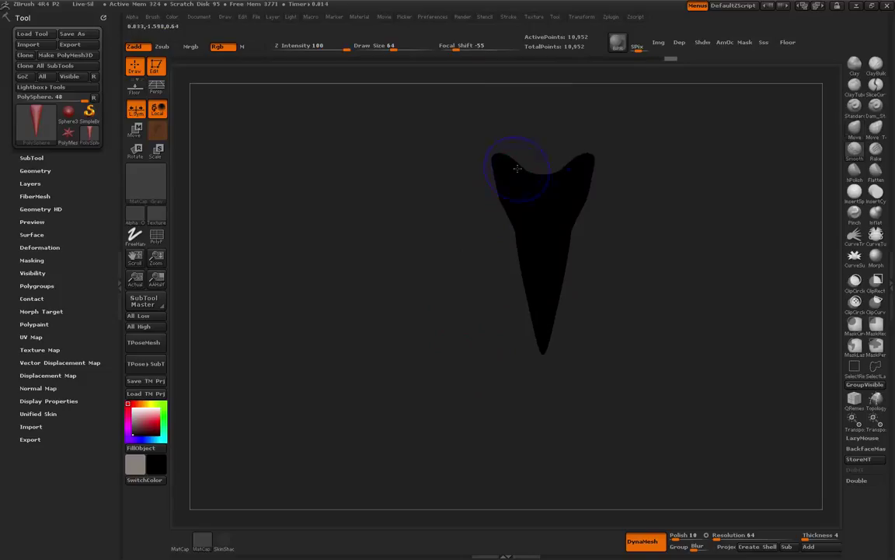
pyautogui.keyDown('shift'); pyautogui.moveTo(523, 190); pyautogui.dragTo(512, 194); pyautogui.keyUp('shift')
pyautogui.keyDown('alt'); pyautogui.moveTo(455, 221); pyautogui.dragTo(445, 237); pyautogui.keyUp('alt')
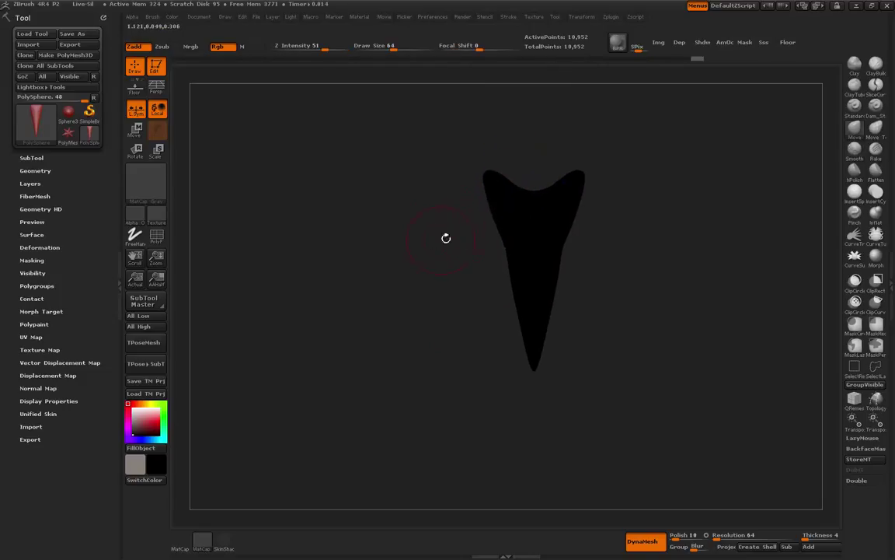
# Move the sides of the head outward and pull the dip between the horns up into a rounded dome.
pyautogui.moveTo(501, 235); pyautogui.dragTo(491, 233)
pyautogui.moveTo(534, 167); pyautogui.dragTo(531, 133)
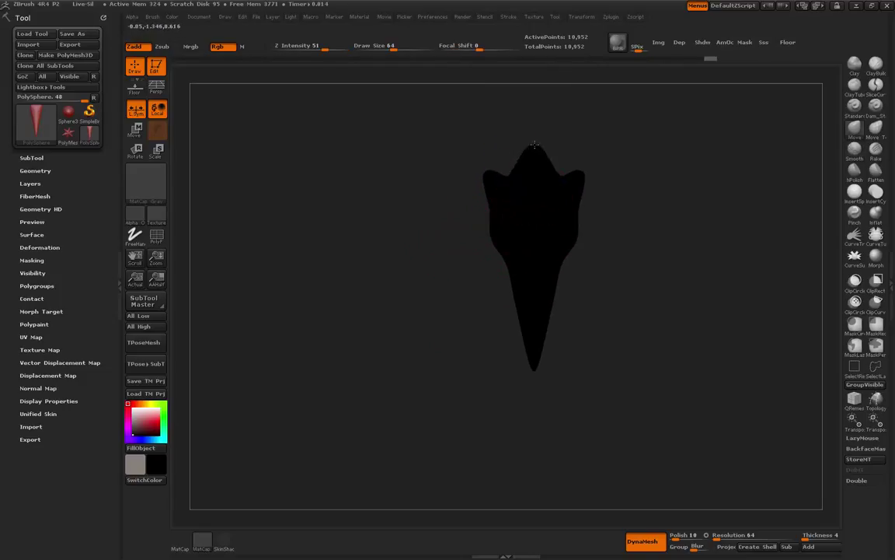
pyautogui.moveTo(585, 176)
pyautogui.mouseDown()
pyautogui.moveTo(547, 158)
pyautogui.moveTo(561, 146)
pyautogui.mouseUp()
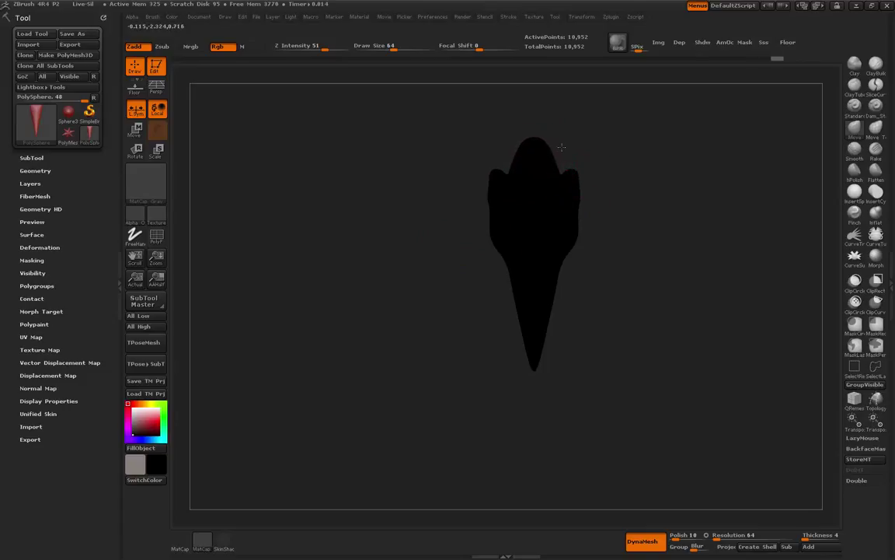
# Smooth the sides below the head and along the tail at draw size 64 for a slim, curved taper.
pyautogui.press('shift')
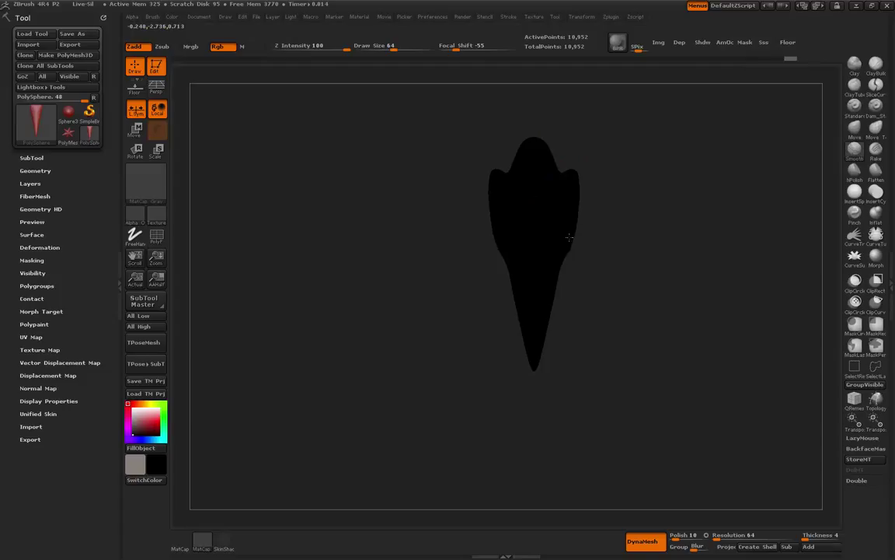
pyautogui.moveTo(569, 237)
pyautogui.keyDown('shift'); pyautogui.mouseDown()
pyautogui.moveTo(560, 262)
pyautogui.moveTo(563, 248)
pyautogui.moveTo(558, 253)
pyautogui.mouseUp(); pyautogui.keyUp('shift')
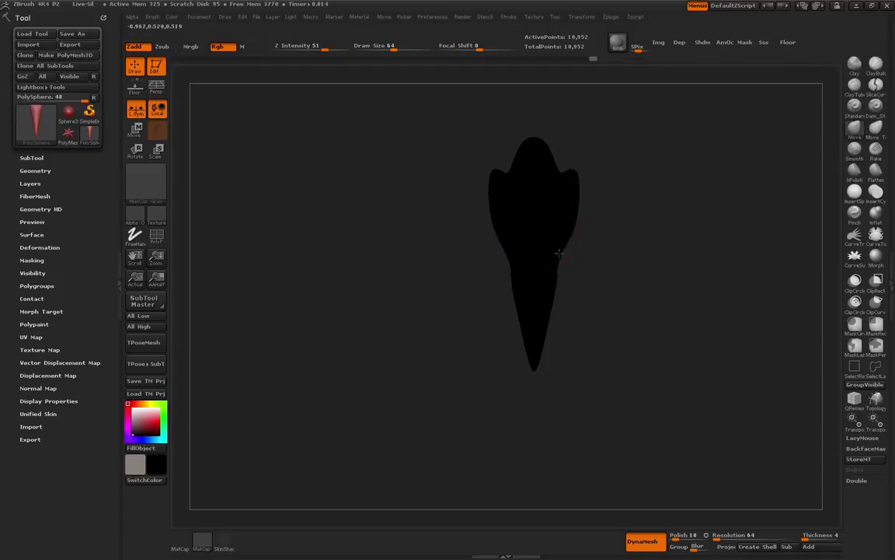
pyautogui.press('shift')
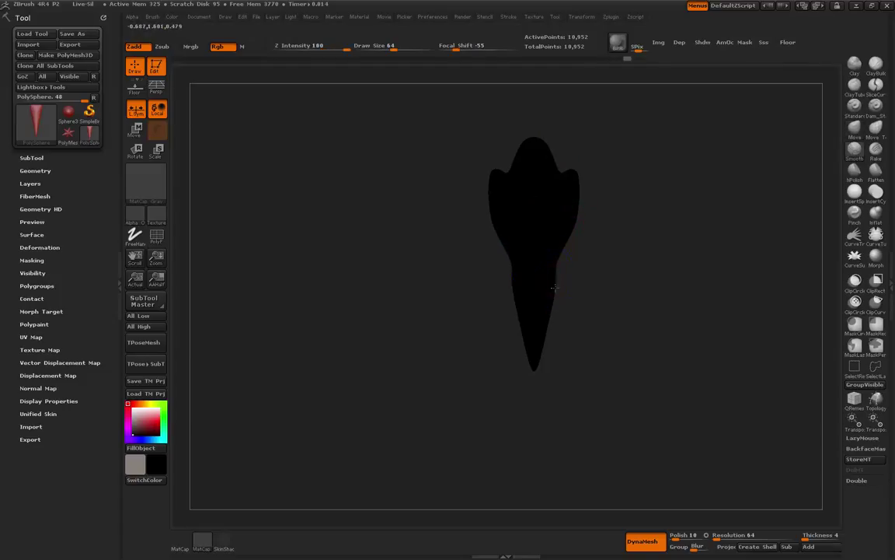
pyautogui.moveTo(555, 287)
pyautogui.keyDown('shift'); pyautogui.mouseDown()
pyautogui.moveTo(562, 297)
pyautogui.moveTo(548, 321)
pyautogui.moveTo(552, 281)
pyautogui.moveTo(551, 313)
pyautogui.mouseUp(); pyautogui.keyUp('shift')
pyautogui.press('shift')
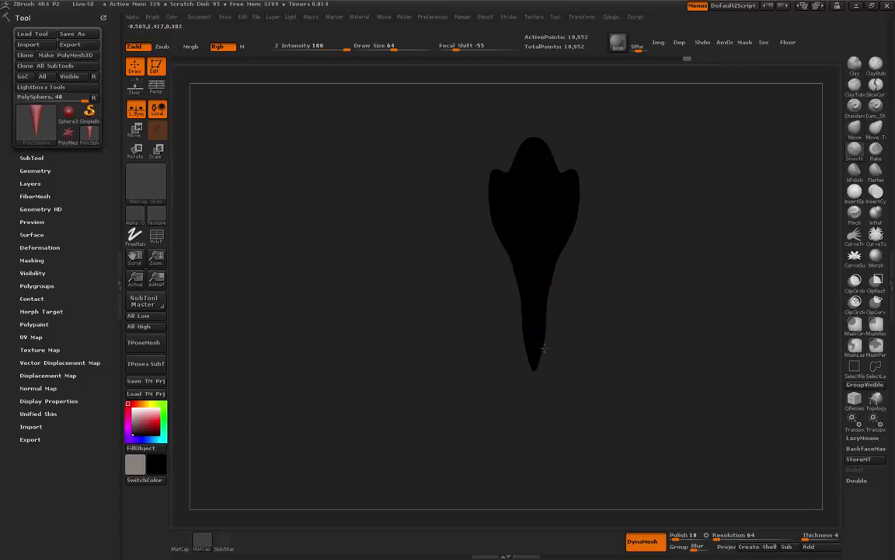
pyautogui.keyDown('shift'); pyautogui.moveTo(544, 349); pyautogui.dragTo(543, 331); pyautogui.keyUp('shift')
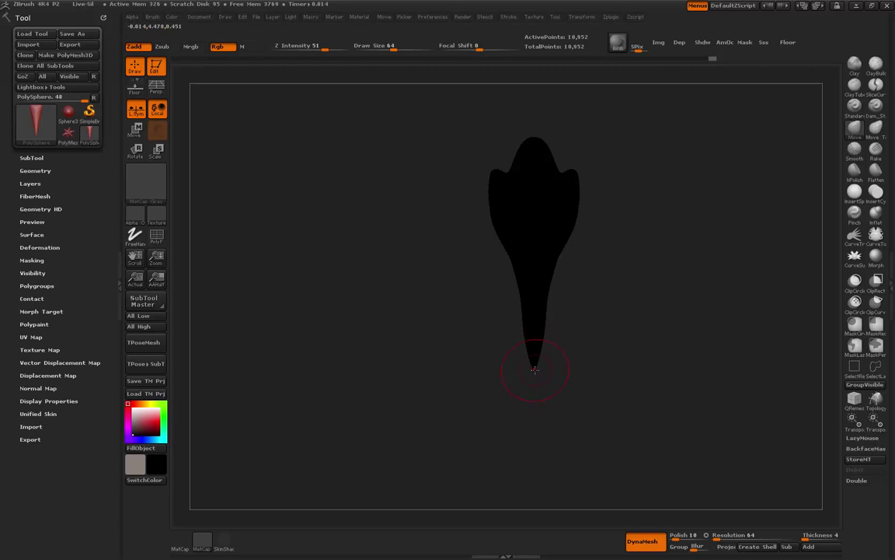
# Pull the tail's sides outward at draw size 42 and smooth them into a broad column with a rounded end.
pyautogui.press('[')
pyautogui.press('[')
pyautogui.press('[')
pyautogui.press('[')
pyautogui.press('[')
pyautogui.press(']')
pyautogui.press(']')
pyautogui.press(']')
pyautogui.press(']')
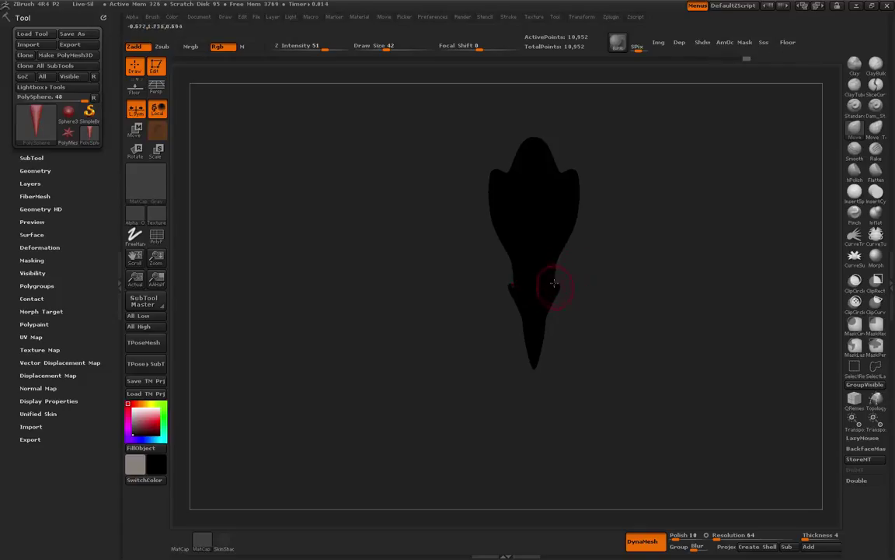
pyautogui.press('shift')
pyautogui.moveTo(547, 320)
pyautogui.mouseDown()
pyautogui.moveTo(545, 368)
pyautogui.moveTo(557, 303)
pyautogui.mouseUp()
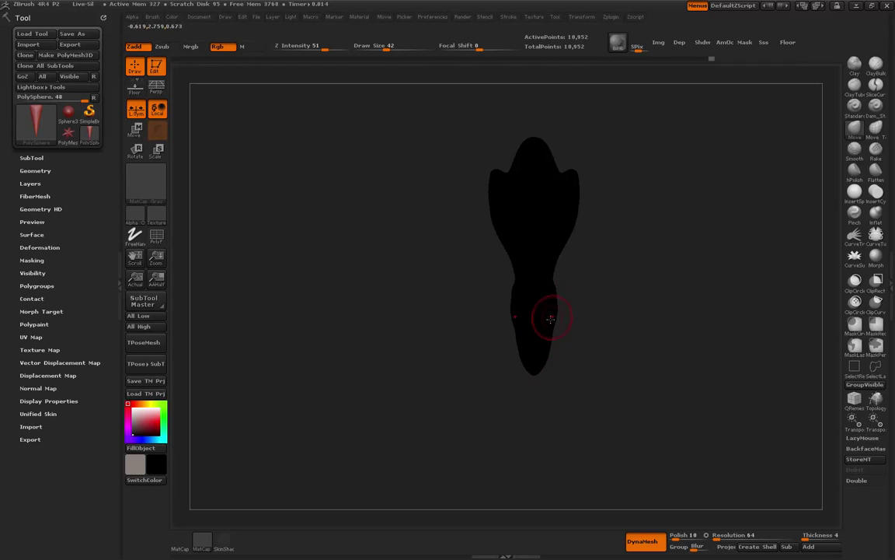
pyautogui.press('shift')
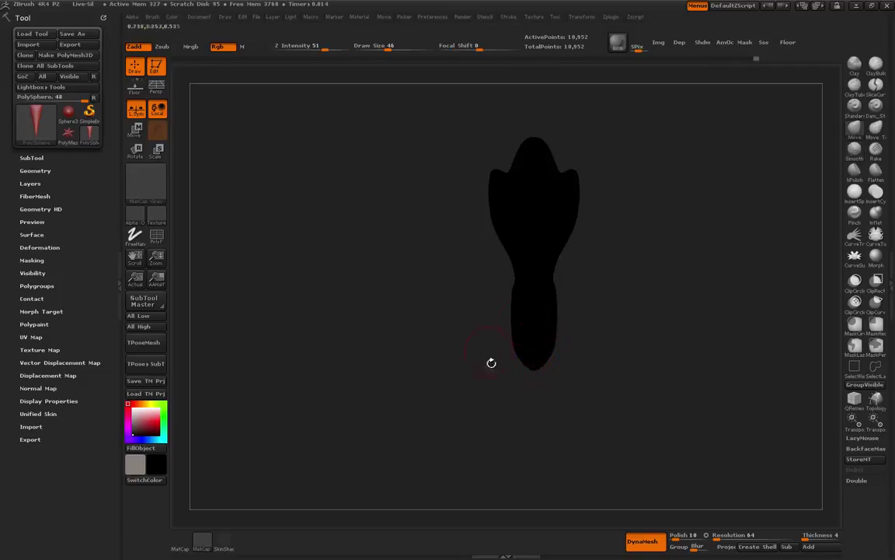
# Stretch the lower body into a long thin taper and pull out shoulders just below the neck at draw size 38.
pyautogui.moveTo(545, 375)
pyautogui.mouseDown()
pyautogui.moveTo(515, 381)
pyautogui.moveTo(440, 365)
pyautogui.moveTo(430, 326)
pyautogui.moveTo(535, 305)
pyautogui.moveTo(522, 420)
pyautogui.moveTo(520, 400)
pyautogui.mouseUp()
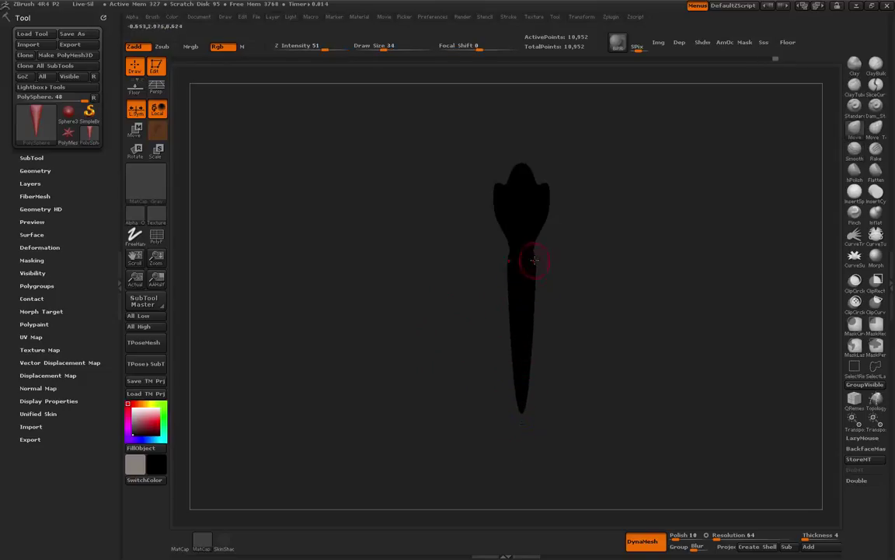
pyautogui.press(']')
pyautogui.press(']')
pyautogui.moveTo(534, 283); pyautogui.dragTo(549, 255)
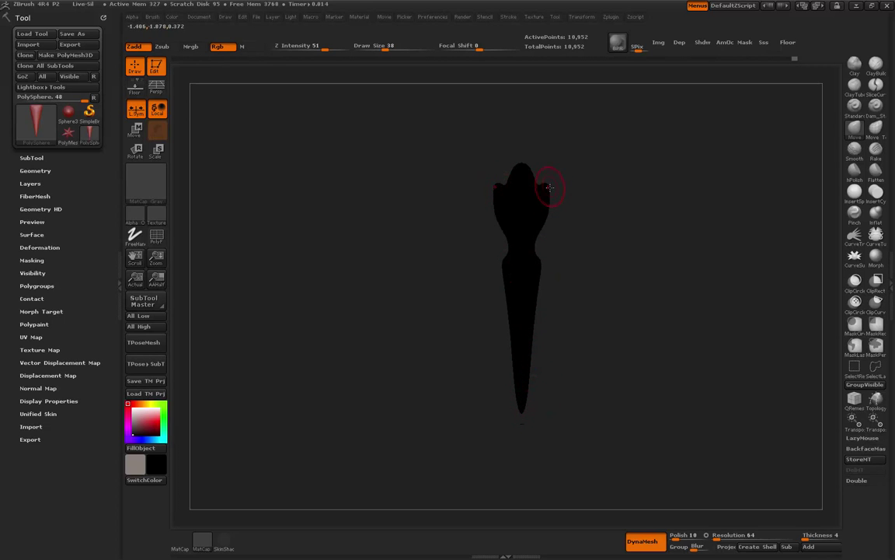
# Flare the tail end into a two-pronged foot with the Move brush and smooth it into the shaft at draw size 38.
pyautogui.moveTo(527, 401)
pyautogui.mouseDown()
pyautogui.moveTo(589, 413)
pyautogui.moveTo(628, 404)
pyautogui.moveTo(616, 397)
pyautogui.mouseUp()
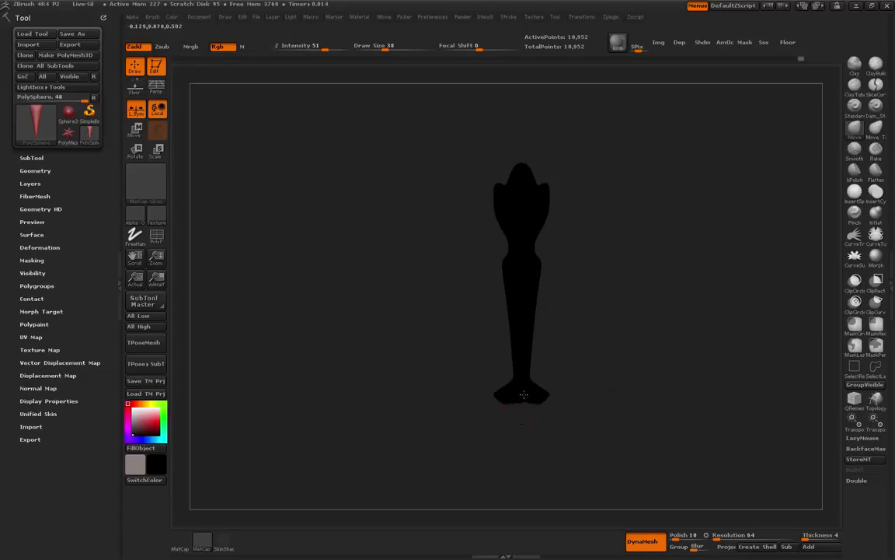
pyautogui.moveTo(546, 393); pyautogui.dragTo(552, 426)
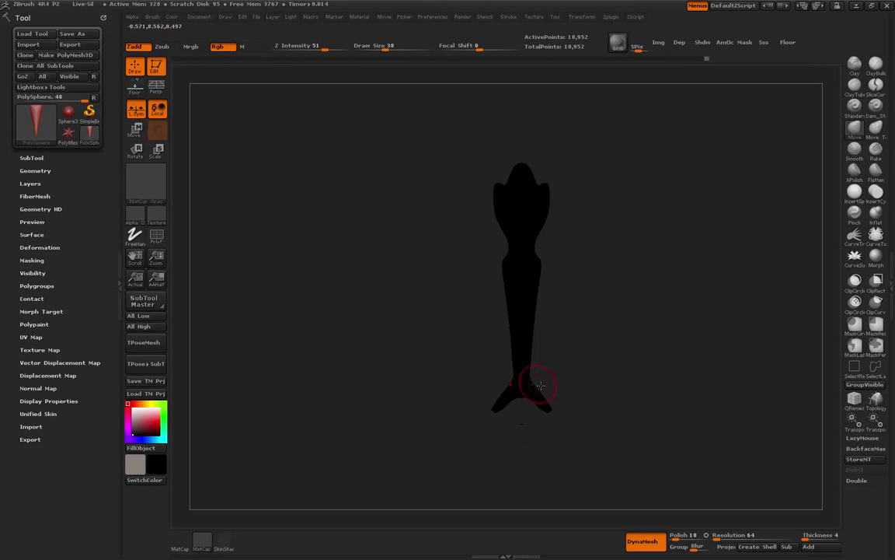
pyautogui.press('shift')
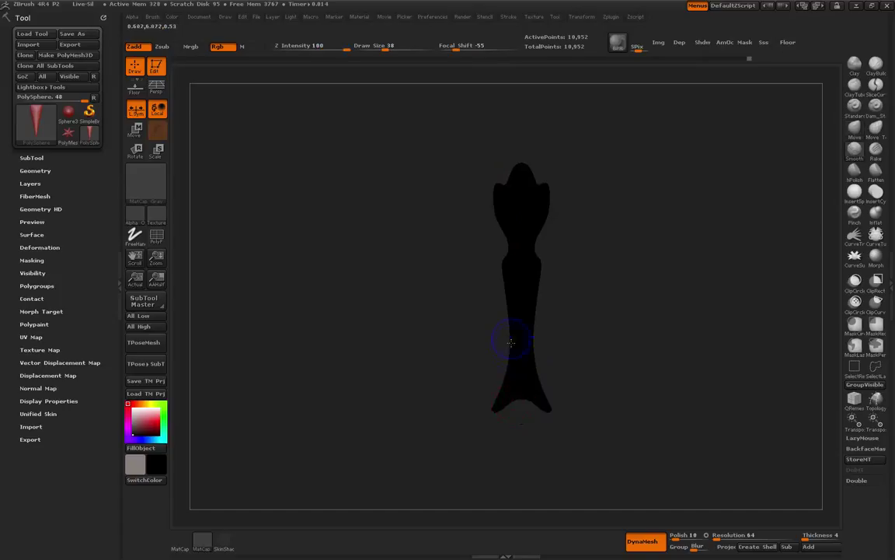
pyautogui.keyDown('shift'); pyautogui.moveTo(495, 406); pyautogui.dragTo(500, 399); pyautogui.keyUp('shift')
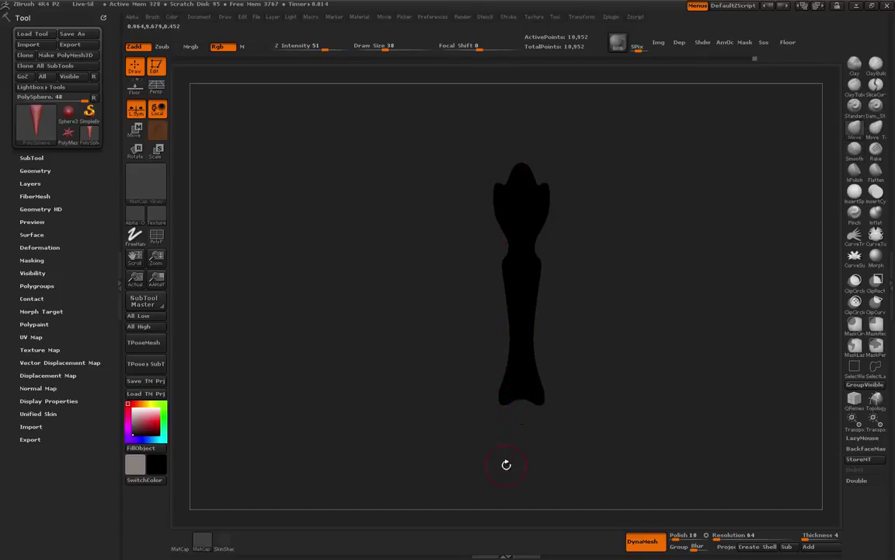
pyautogui.press('shift')
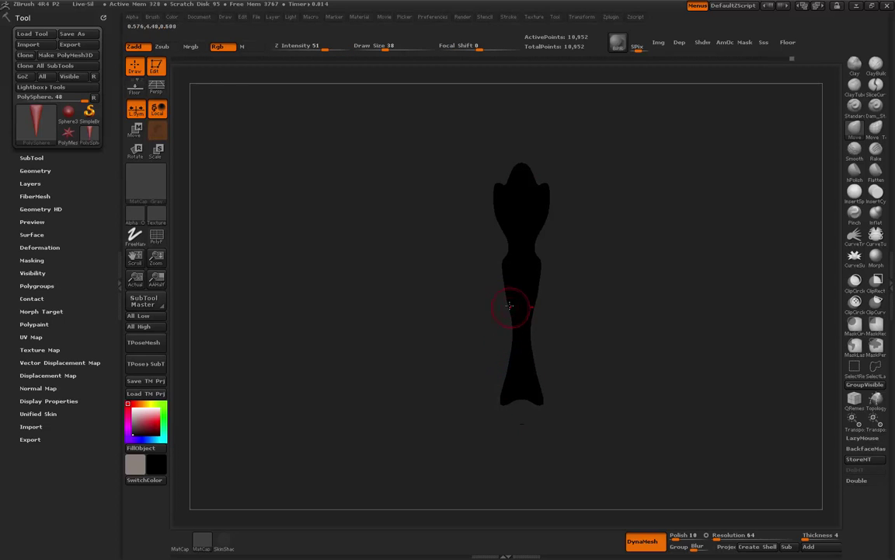
# Slim the shaft between shoulders and foot at draw size 94, and smooth the flared foot into a narrow rounded end.
pyautogui.press('shift')
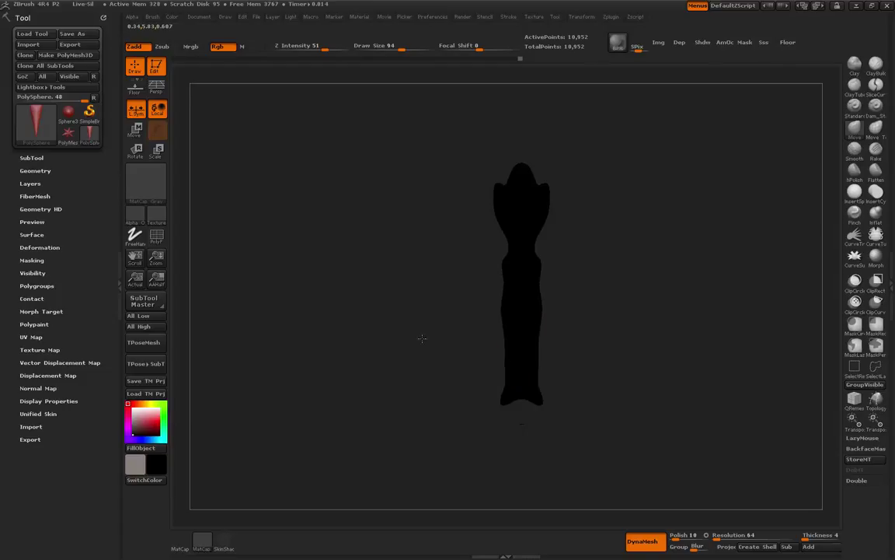
pyautogui.moveTo(508, 363)
pyautogui.mouseDown()
pyautogui.moveTo(495, 363)
pyautogui.moveTo(511, 362)
pyautogui.moveTo(512, 342)
pyautogui.mouseUp()
pyautogui.moveTo(506, 322)
pyautogui.mouseDown()
pyautogui.moveTo(515, 320)
pyautogui.moveTo(512, 305)
pyautogui.mouseUp()
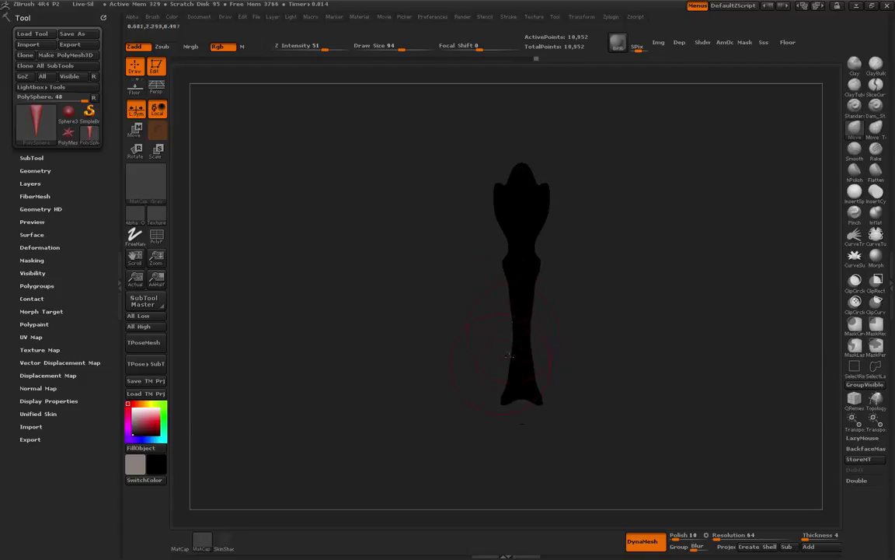
pyautogui.moveTo(511, 363)
pyautogui.keyDown('shift'); pyautogui.mouseDown()
pyautogui.moveTo(520, 354)
pyautogui.moveTo(515, 379)
pyautogui.mouseUp(); pyautogui.keyUp('shift')
# Reduce the Move brush size and pull the shaft's rounded end down into a longer tip.
pyautogui.press('[')
pyautogui.press('[')
pyautogui.press('[')
pyautogui.press('[')
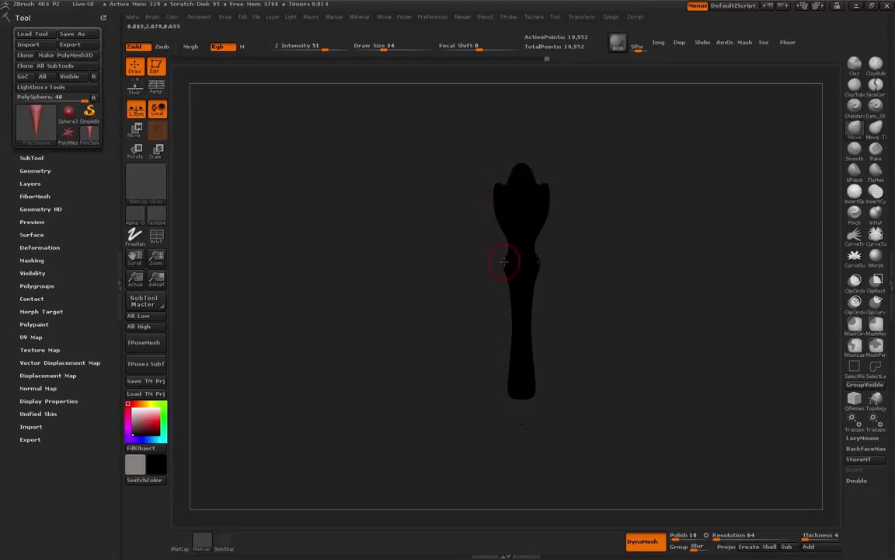
pyautogui.press(']')
pyautogui.moveTo(513, 369)
pyautogui.mouseDown()
pyautogui.moveTo(498, 408)
pyautogui.moveTo(507, 424)
pyautogui.mouseUp()
# Turn to the side profile, bend the head at draw size 102, and bow the lower shaft into a curve at 106.
pyautogui.moveTo(456, 376)
pyautogui.mouseDown()
pyautogui.moveTo(392, 359)
pyautogui.moveTo(526, 306)
pyautogui.mouseUp()
pyautogui.press(']')
pyautogui.press(']')
pyautogui.press(']')
pyautogui.press(']')
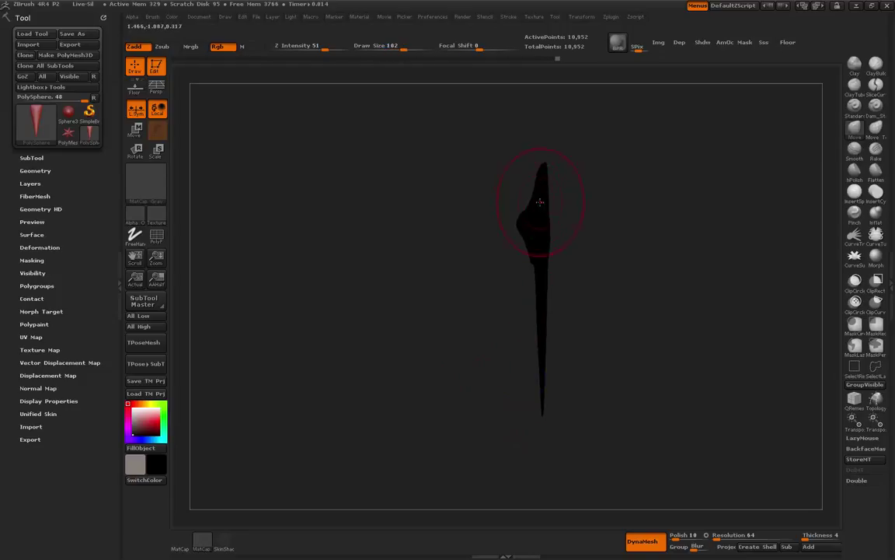
pyautogui.moveTo(540, 202); pyautogui.dragTo(555, 200)
pyautogui.press(']')
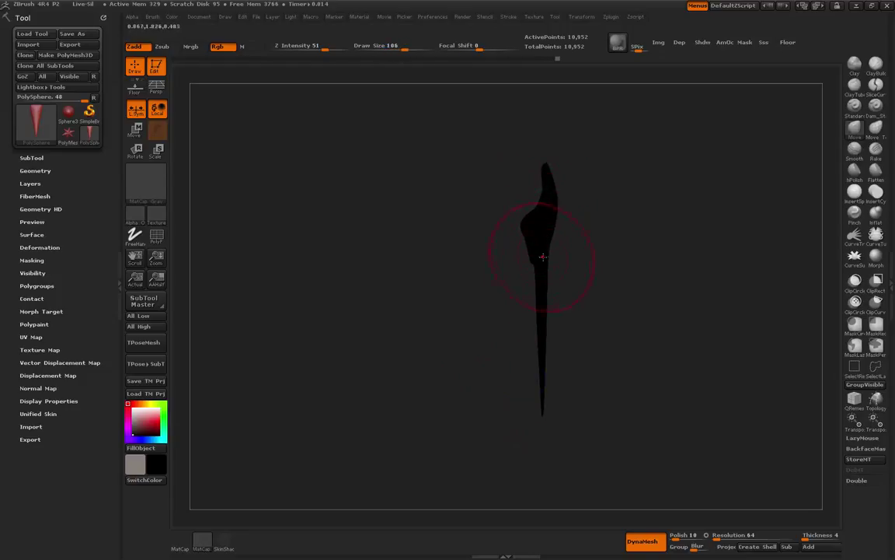
pyautogui.moveTo(542, 256); pyautogui.dragTo(518, 341)
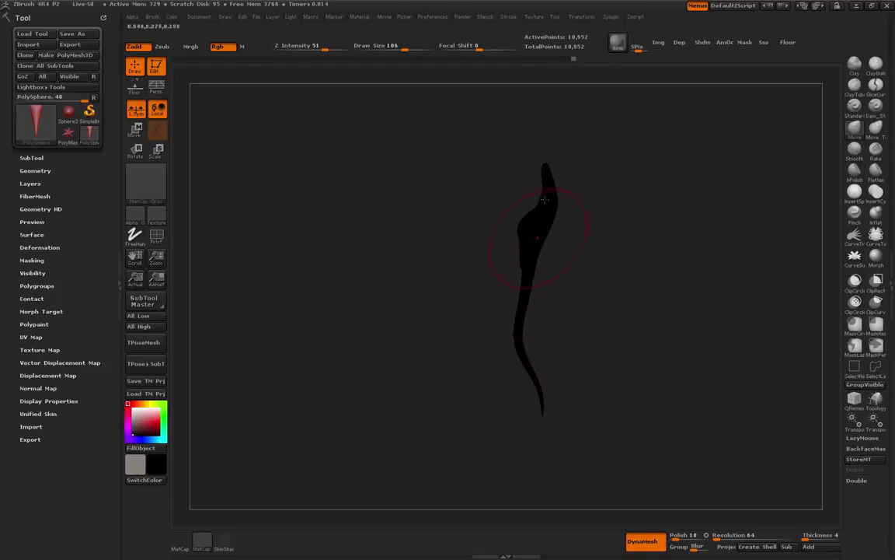
# Push the head to the opposite side and adjust the neck for a flowing S-shaped side profile.
pyautogui.moveTo(532, 203); pyautogui.dragTo(514, 215)
pyautogui.press(']')
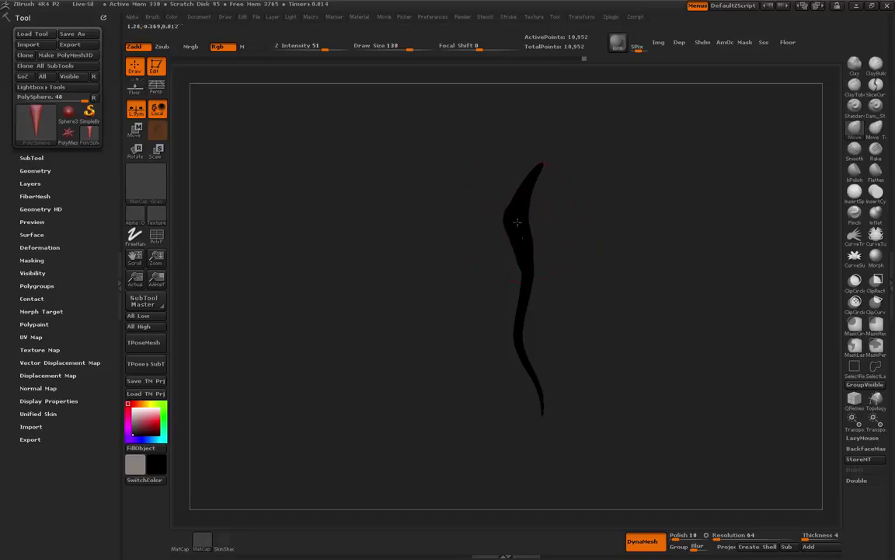
pyautogui.moveTo(526, 267); pyautogui.dragTo(531, 265)
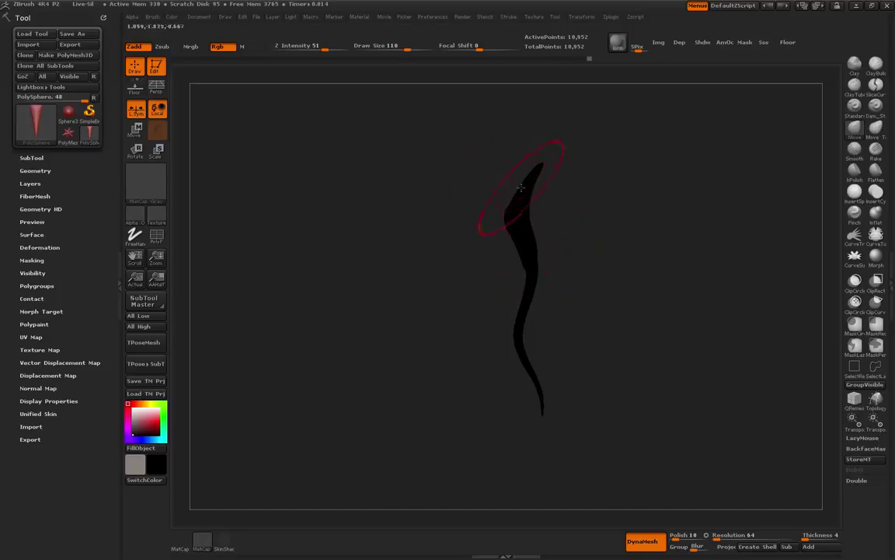
pyautogui.press('[')
# Curl the top of the side profile over into a hook at draw size 94.
pyautogui.moveTo(529, 181)
pyautogui.mouseDown()
pyautogui.moveTo(516, 177)
pyautogui.moveTo(555, 181)
pyautogui.moveTo(560, 163)
pyautogui.moveTo(523, 241)
pyautogui.moveTo(528, 392)
pyautogui.moveTo(540, 404)
pyautogui.mouseUp()
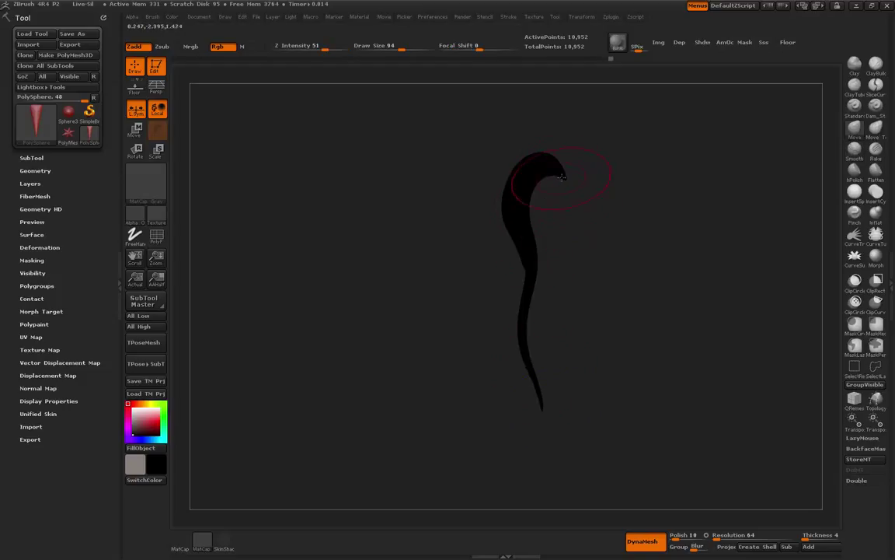
pyautogui.moveTo(562, 177)
pyautogui.mouseDown()
pyautogui.moveTo(544, 175)
pyautogui.moveTo(555, 183)
pyautogui.mouseUp()
pyautogui.moveTo(543, 192); pyautogui.dragTo(561, 182)
# Turn to the opposite side profile and round out the back of the hook at draw size 94.
pyautogui.moveTo(561, 217)
pyautogui.mouseDown()
pyautogui.moveTo(571, 268)
pyautogui.moveTo(556, 332)
pyautogui.mouseUp()
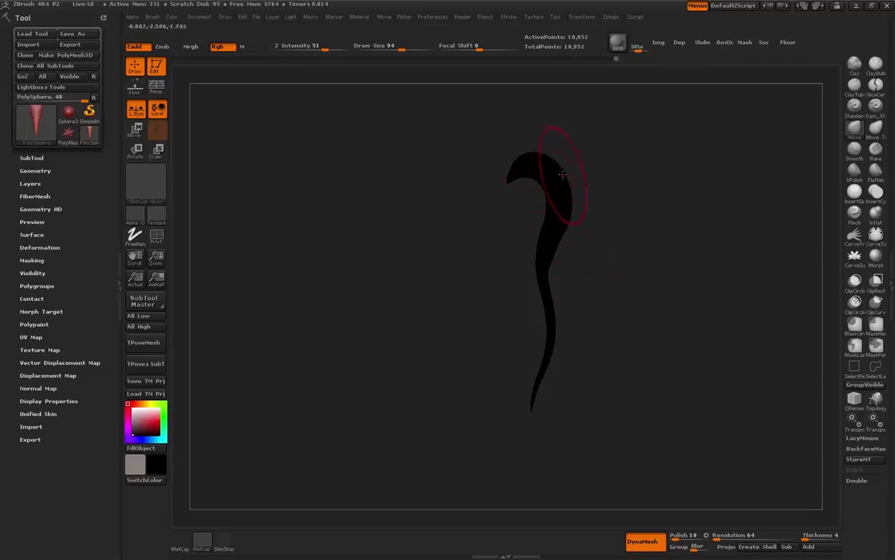
pyautogui.moveTo(560, 182); pyautogui.dragTo(575, 144)
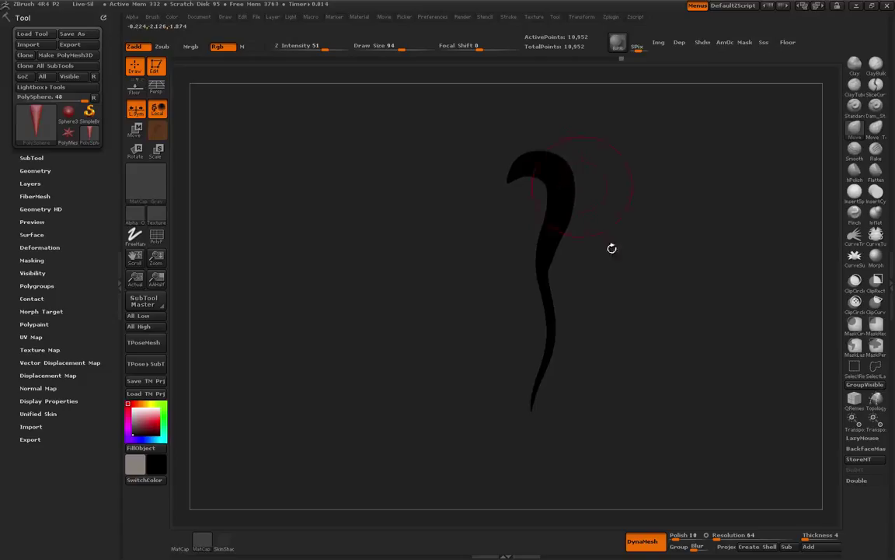
pyautogui.moveTo(611, 248); pyautogui.dragTo(678, 349)
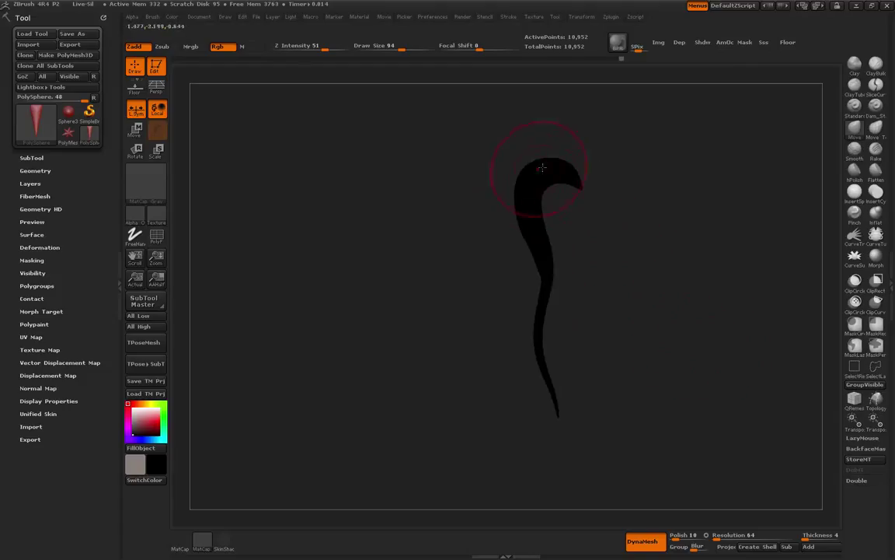
# Smooth the hook and upper neck at draw size 94, and refine the curve of the hook's top with a smaller brush.
pyautogui.press('shift')
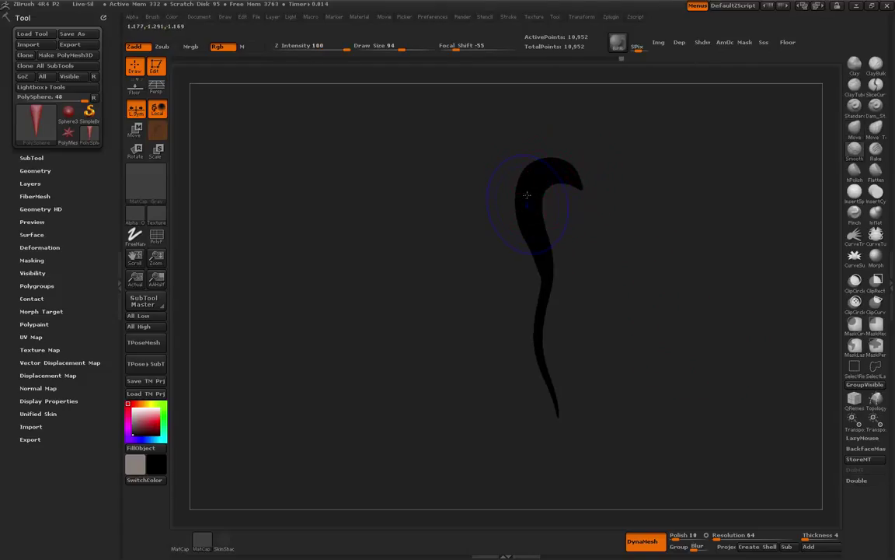
pyautogui.keyDown('shift'); pyautogui.moveTo(567, 179); pyautogui.dragTo(543, 191); pyautogui.keyUp('shift')
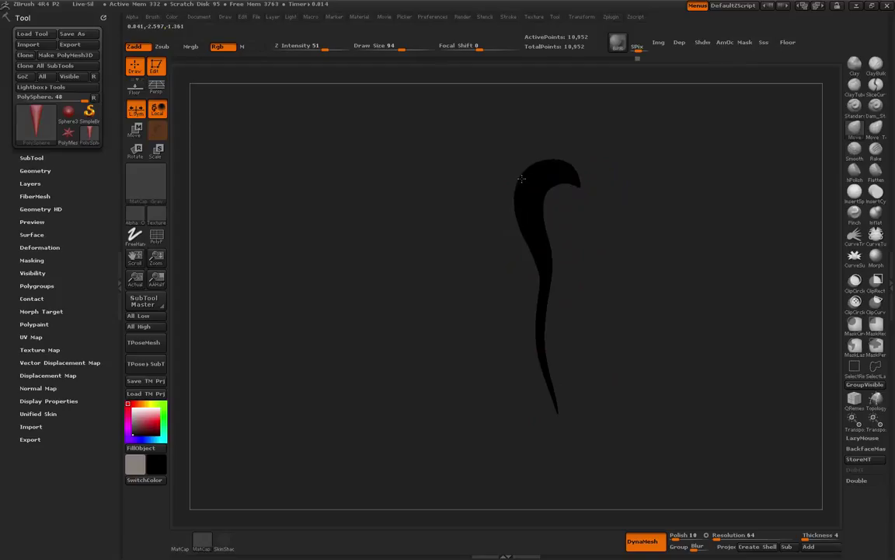
pyautogui.press('[')
pyautogui.press('shift')
pyautogui.press(']')
pyautogui.press(']')
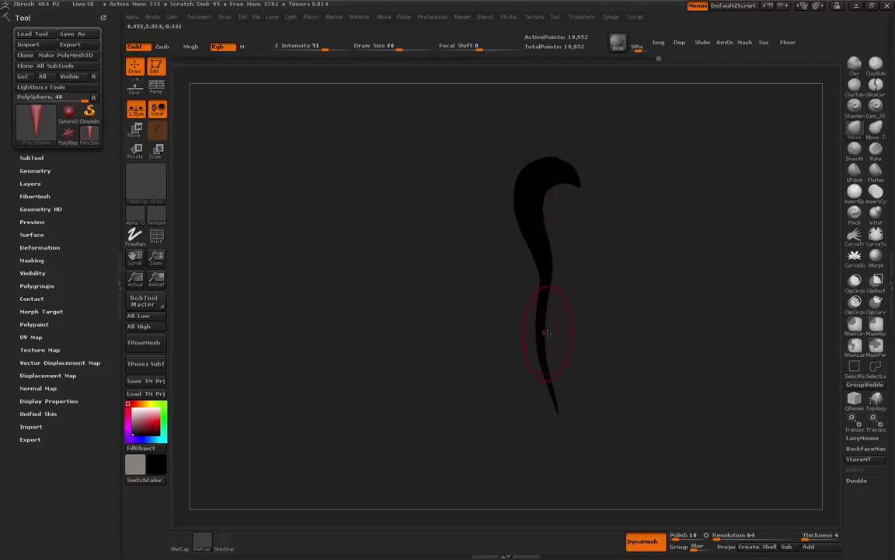
# Bow the lower shaft away from the hook's opening in side profile, pull its tip across at draw size 114, and smooth the curve.
pyautogui.moveTo(544, 334); pyautogui.dragTo(536, 337)
pyautogui.moveTo(549, 377); pyautogui.dragTo(543, 380)
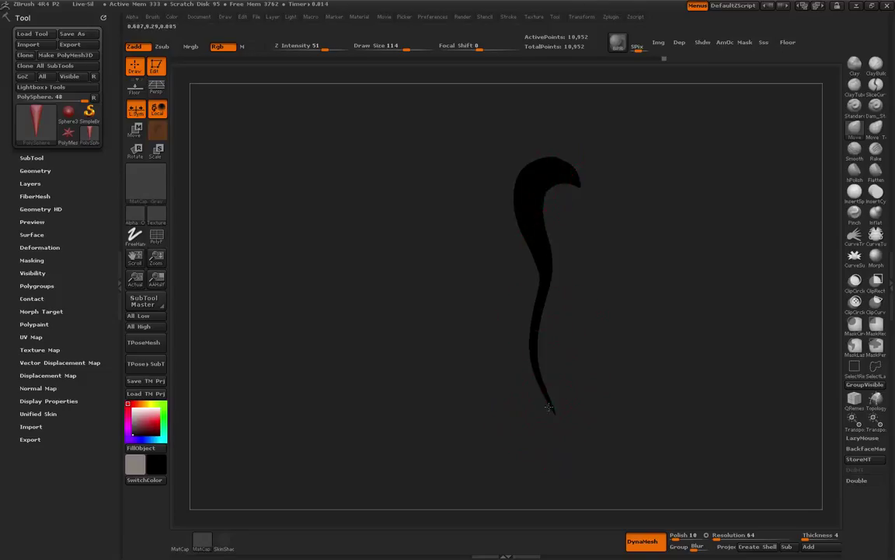
pyautogui.moveTo(549, 407); pyautogui.dragTo(540, 408)
pyautogui.press('shift')
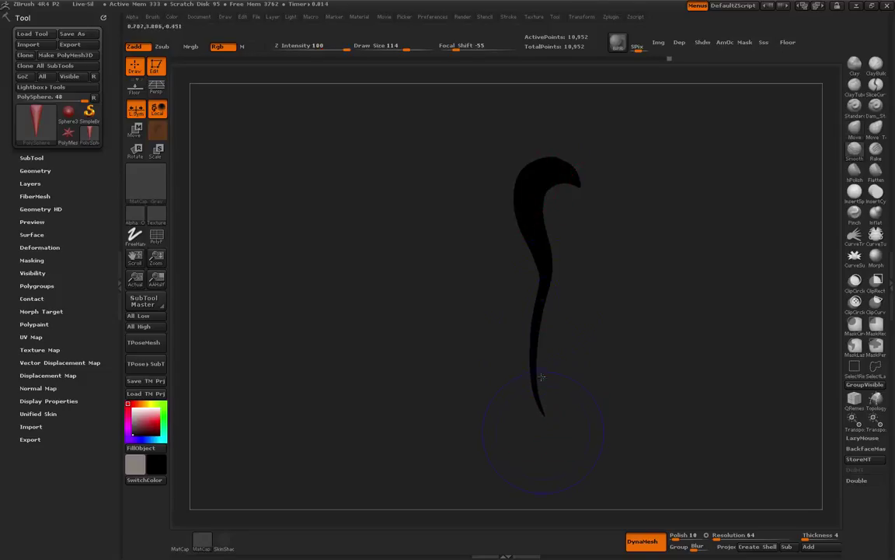
pyautogui.press('[')
pyautogui.press('[')
pyautogui.press('[')
pyautogui.press('[')
pyautogui.press('[')
pyautogui.press('[')
pyautogui.press('[')
pyautogui.press('[')
pyautogui.press('[')
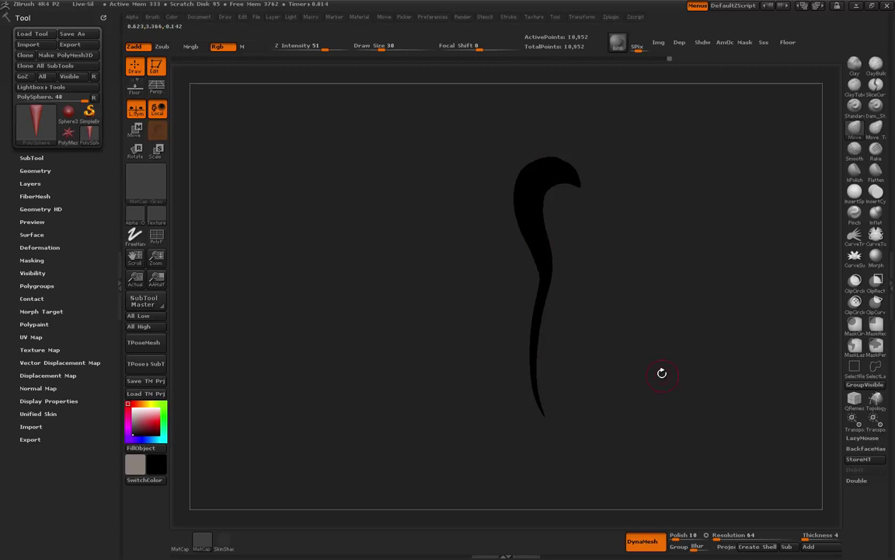
# Turn to the front view and split the lower shaft into two separate legs with the Move brush at draw size 74.
pyautogui.moveTo(715, 364)
pyautogui.mouseDown()
pyautogui.moveTo(619, 364)
pyautogui.moveTo(643, 386)
pyautogui.mouseUp()
pyautogui.press(']')
pyautogui.press(']')
pyautogui.press(']')
pyautogui.press(']')
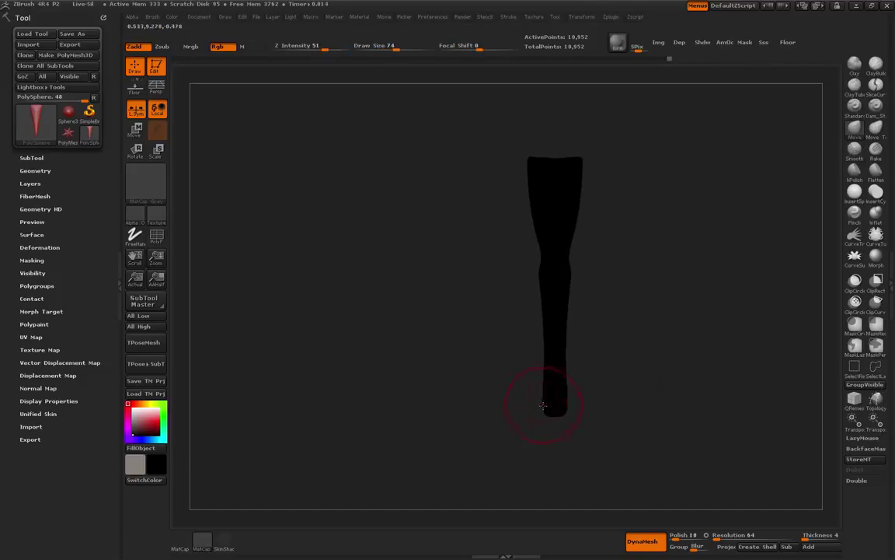
pyautogui.moveTo(544, 402)
pyautogui.mouseDown()
pyautogui.moveTo(562, 408)
pyautogui.moveTo(527, 408)
pyautogui.moveTo(537, 412)
pyautogui.moveTo(558, 388)
pyautogui.moveTo(537, 364)
pyautogui.moveTo(555, 377)
pyautogui.moveTo(560, 291)
pyautogui.moveTo(575, 287)
pyautogui.moveTo(565, 299)
pyautogui.moveTo(558, 288)
pyautogui.moveTo(555, 251)
pyautogui.mouseUp()
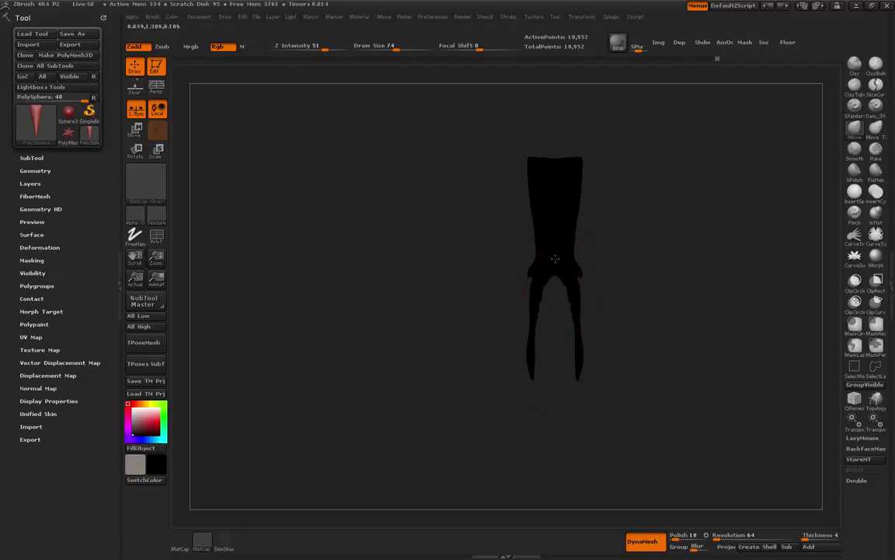
# Smooth the junction between the torso and the two legs from the side and front at draw size 74.
pyautogui.moveTo(483, 301)
pyautogui.mouseDown()
pyautogui.moveTo(495, 318)
pyautogui.moveTo(528, 304)
pyautogui.moveTo(539, 282)
pyautogui.mouseUp()
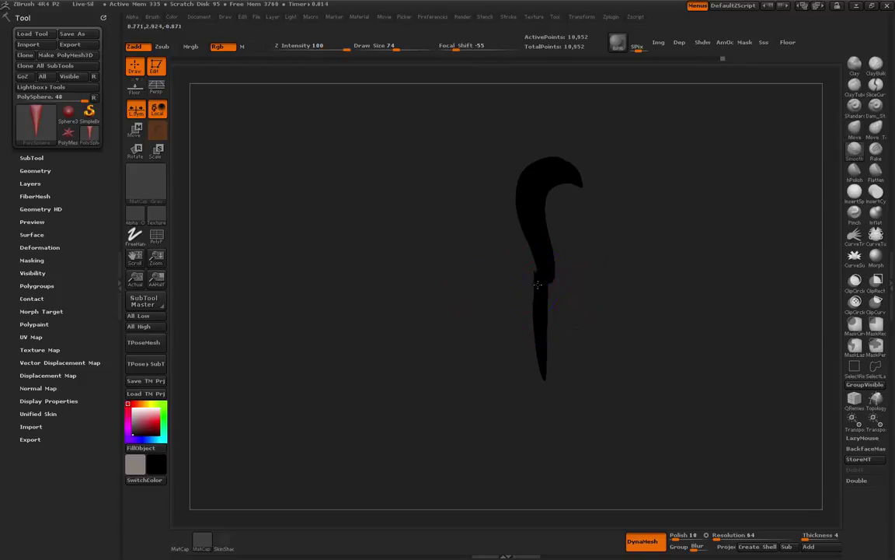
pyautogui.moveTo(498, 326); pyautogui.dragTo(430, 380)
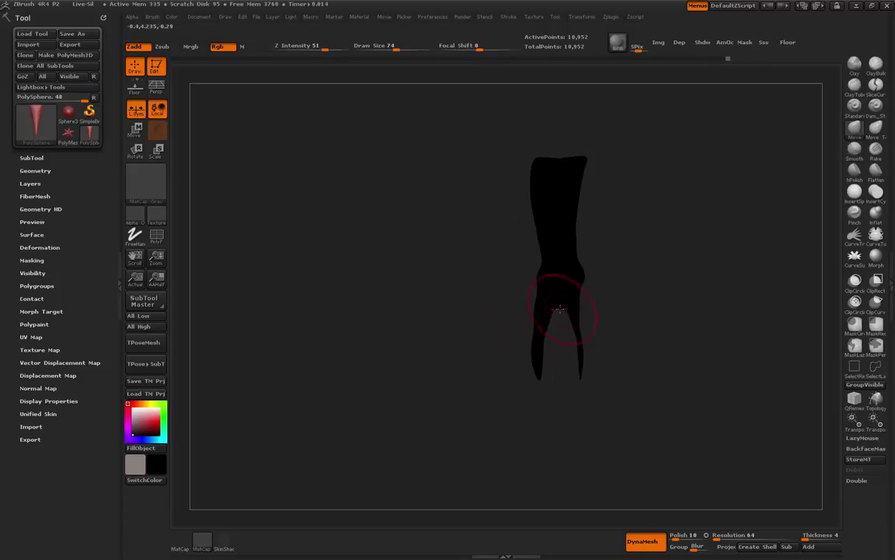
pyautogui.moveTo(515, 283)
pyautogui.mouseDown()
pyautogui.moveTo(500, 284)
pyautogui.moveTo(515, 264)
pyautogui.mouseUp()
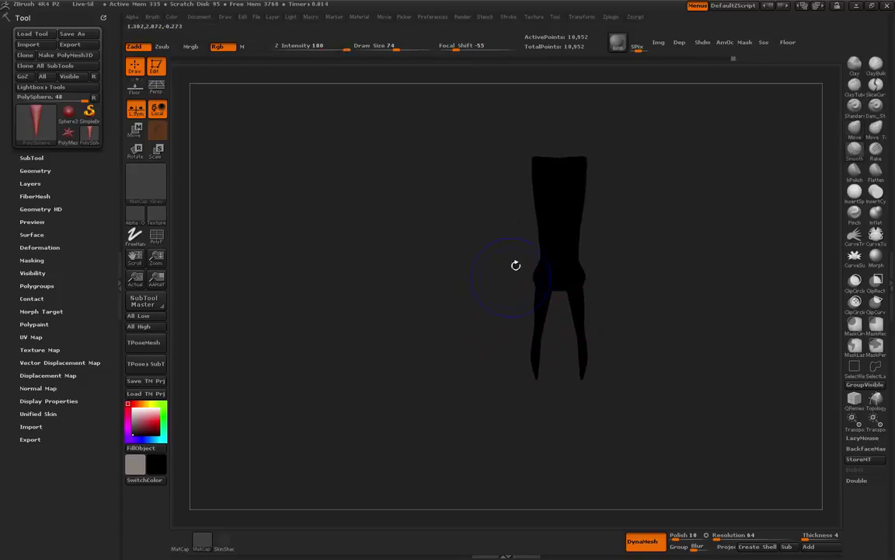
# Raise the head's top corners into two points, widen the head, and slim the waist at draw size 66.
pyautogui.moveTo(497, 213); pyautogui.dragTo(579, 187)
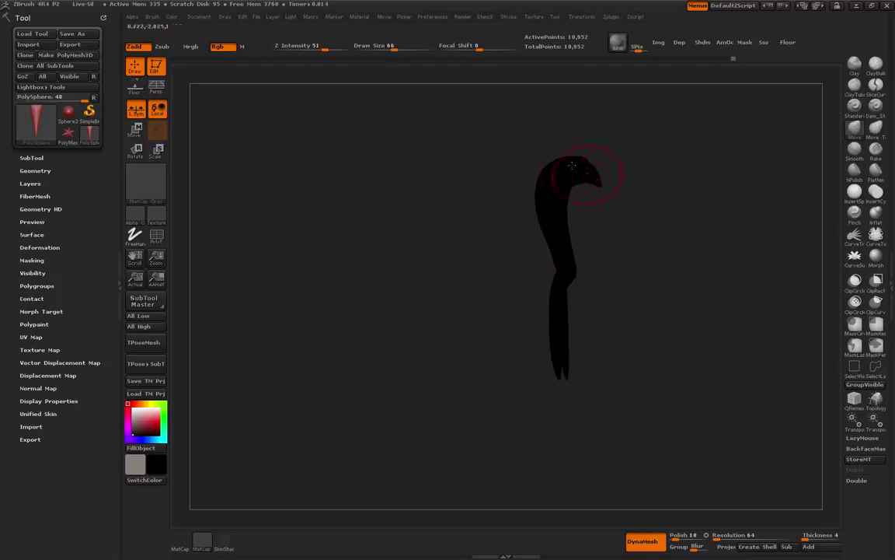
pyautogui.moveTo(571, 147); pyautogui.dragTo(577, 144)
pyautogui.moveTo(638, 218); pyautogui.dragTo(577, 213)
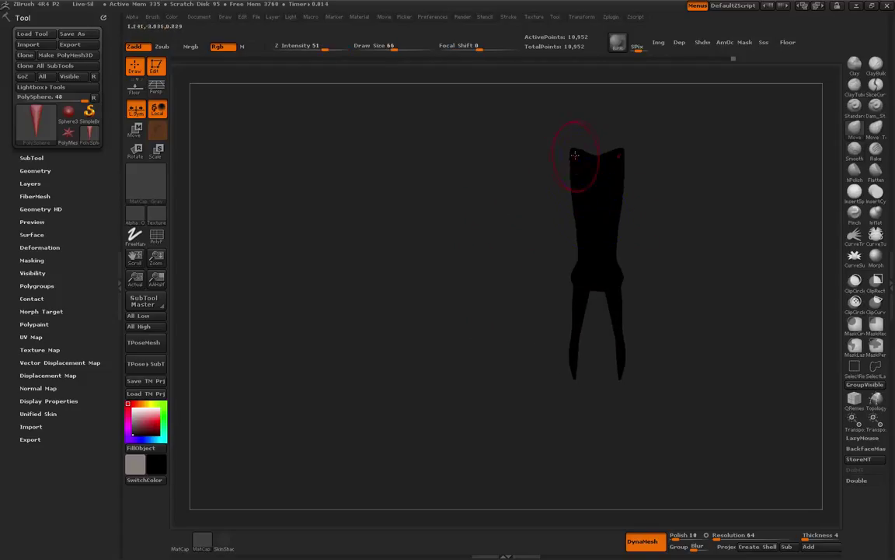
pyautogui.moveTo(578, 156)
pyautogui.mouseDown()
pyautogui.moveTo(558, 174)
pyautogui.moveTo(566, 197)
pyautogui.mouseUp()
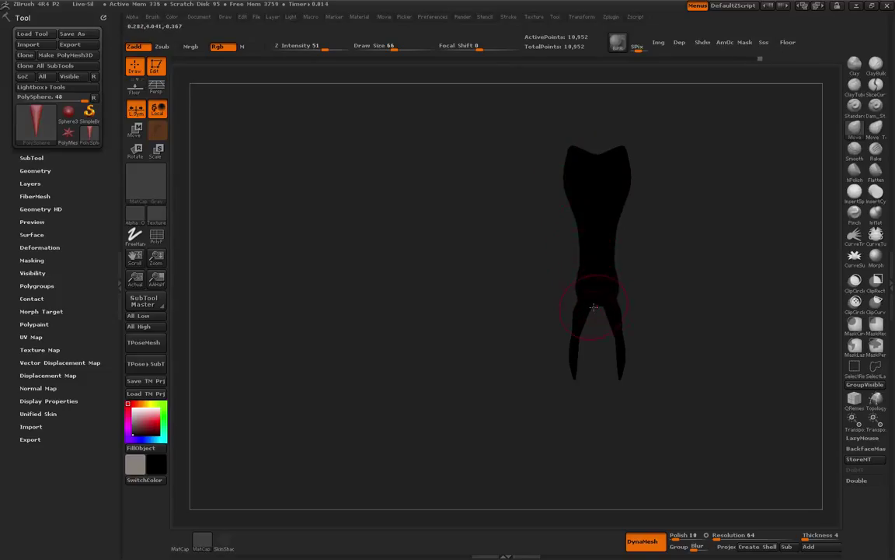
# Pull the leg tips down and inward and reshape the legs' outer contours at draw size 46.
pyautogui.press('[')
pyautogui.press('[')
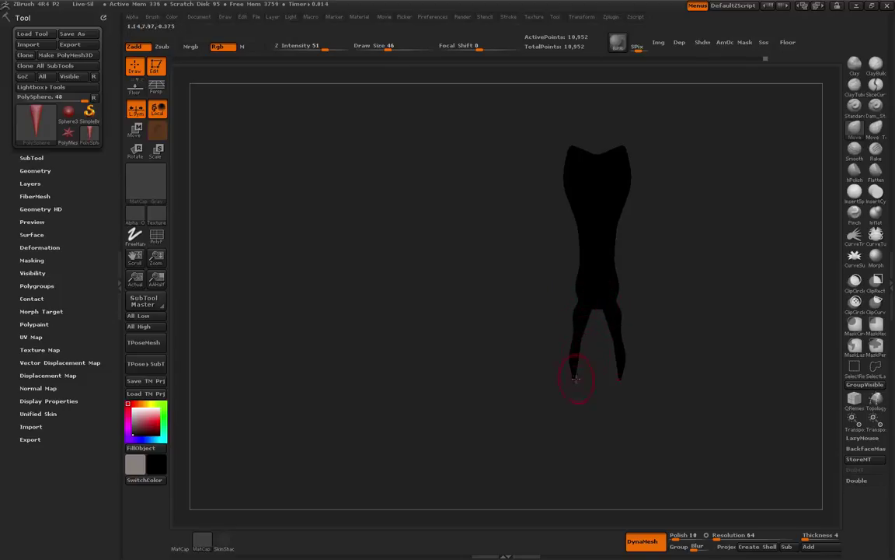
pyautogui.moveTo(575, 380); pyautogui.dragTo(597, 452)
pyautogui.moveTo(572, 360)
pyautogui.mouseDown()
pyautogui.moveTo(550, 389)
pyautogui.moveTo(583, 315)
pyautogui.moveTo(616, 279)
pyautogui.moveTo(612, 303)
pyautogui.moveTo(581, 324)
pyautogui.mouseUp()
# Bend the legs backward in side profile and push the hips forward at draw size 130.
pyautogui.press(']')
pyautogui.press(']')
pyautogui.press(']')
pyautogui.press(']')
pyautogui.press(']')
pyautogui.moveTo(589, 369); pyautogui.dragTo(578, 374)
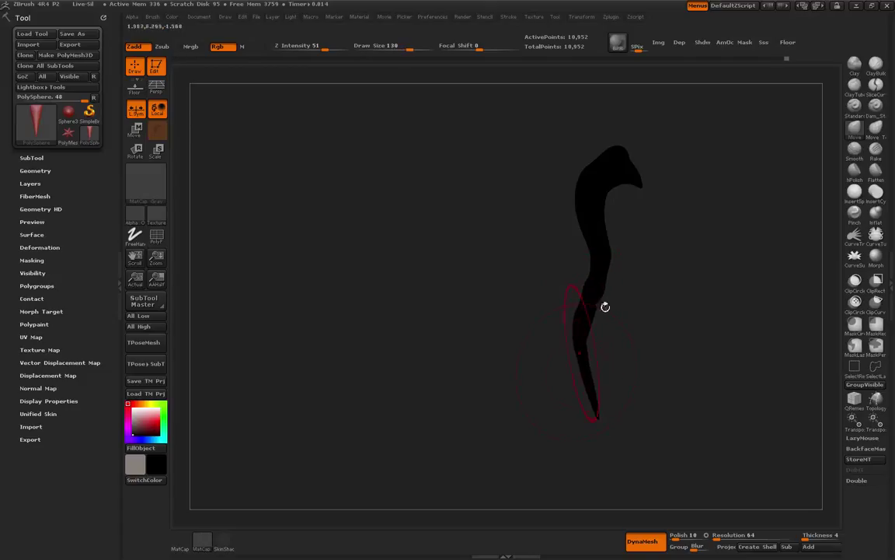
pyautogui.moveTo(604, 305); pyautogui.dragTo(623, 317)
pyautogui.moveTo(624, 284)
pyautogui.mouseDown()
pyautogui.moveTo(581, 280)
pyautogui.moveTo(572, 245)
pyautogui.mouseUp()
# Refine the curve between torso and hips in side profile at draw size 82, and inspect the enlarged silhouette from the front.
pyautogui.press('[')
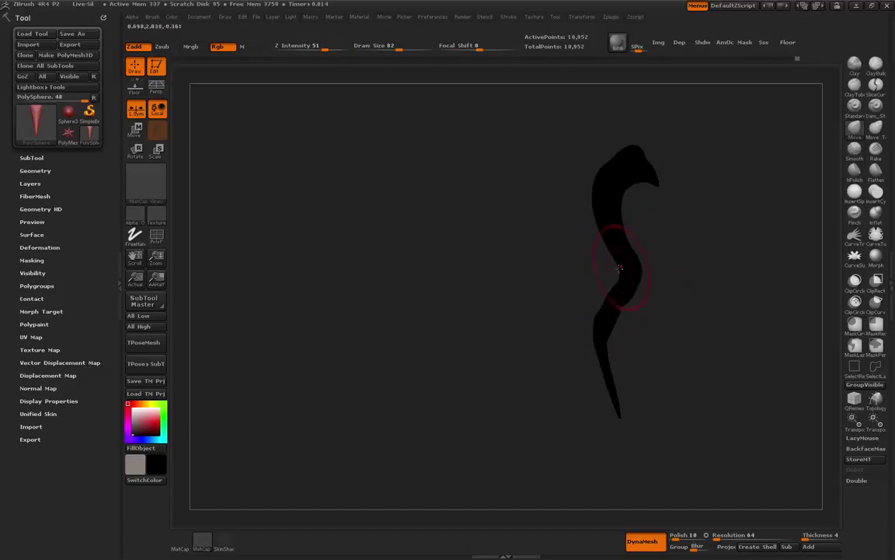
pyautogui.moveTo(620, 268)
pyautogui.mouseDown()
pyautogui.moveTo(608, 266)
pyautogui.moveTo(629, 250)
pyautogui.mouseUp()
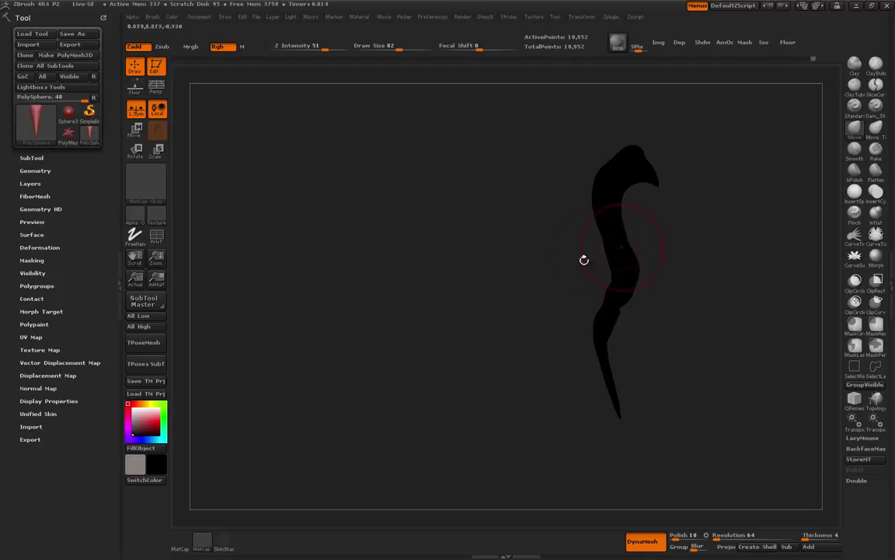
pyautogui.keyDown('alt'); pyautogui.moveTo(557, 281); pyautogui.dragTo(496, 275); pyautogui.keyUp('alt')
pyautogui.moveTo(574, 253); pyautogui.dragTo(568, 246)
pyautogui.moveTo(509, 265)
pyautogui.mouseDown()
pyautogui.moveTo(398, 272)
pyautogui.moveTo(365, 300)
pyautogui.mouseUp()
pyautogui.moveTo(339, 334)
pyautogui.mouseDown()
pyautogui.moveTo(351, 322)
pyautogui.moveTo(342, 327)
pyautogui.mouseUp()
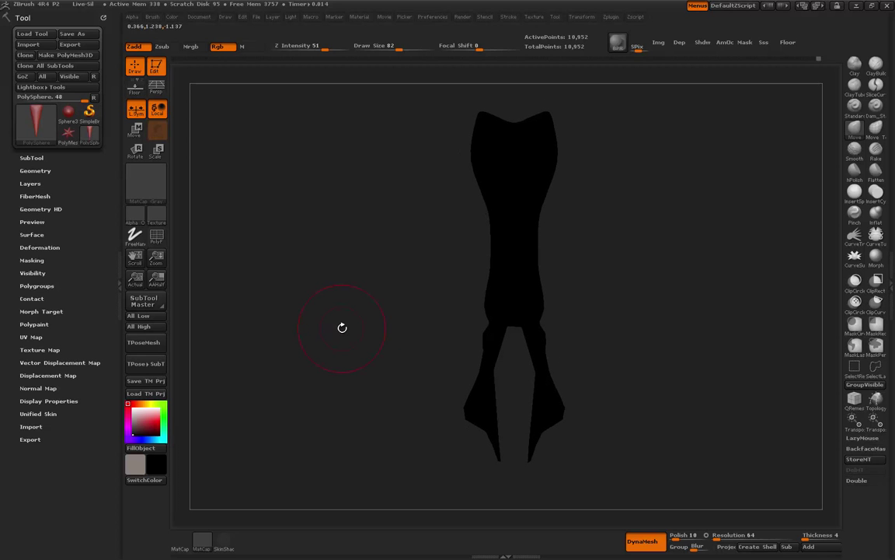